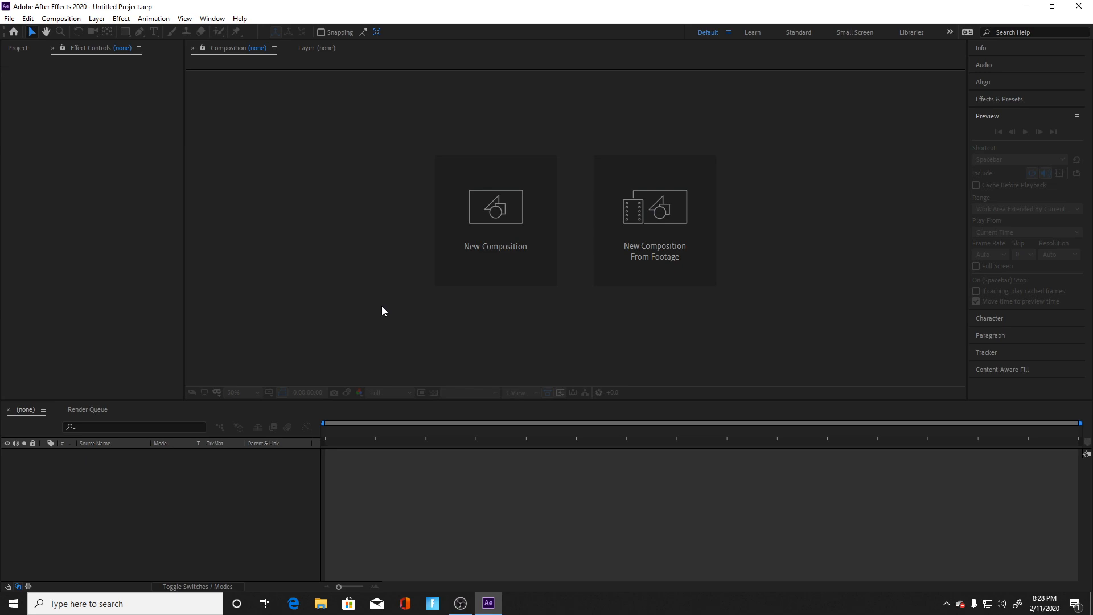
Step: Create a new 1920 x 1080 composition named "Edit"
click(534, 247)
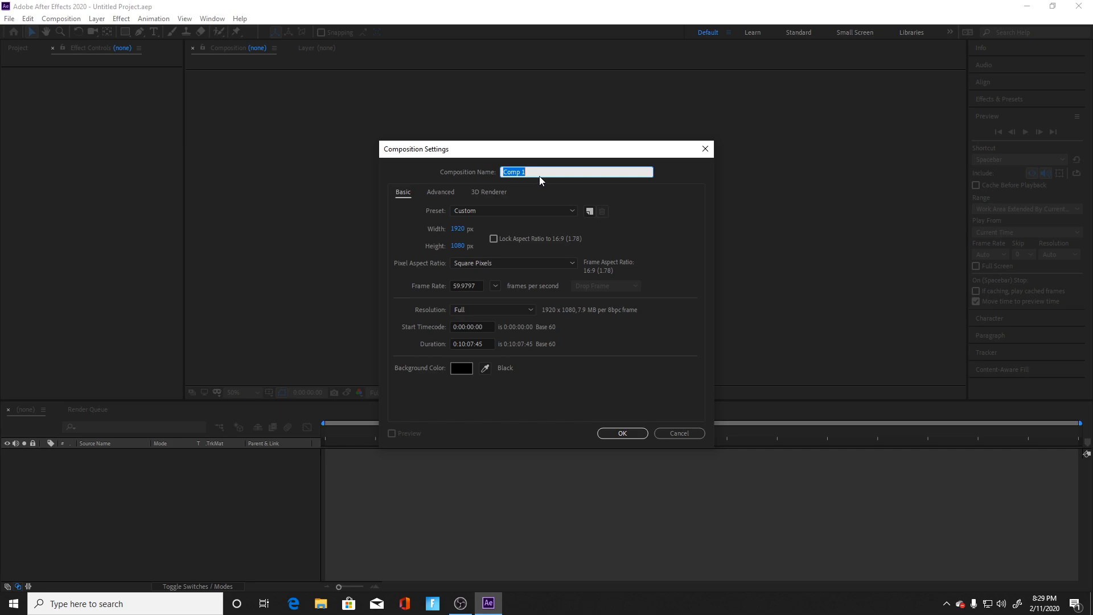
text(Edit)
click(634, 433)
click(114, 209)
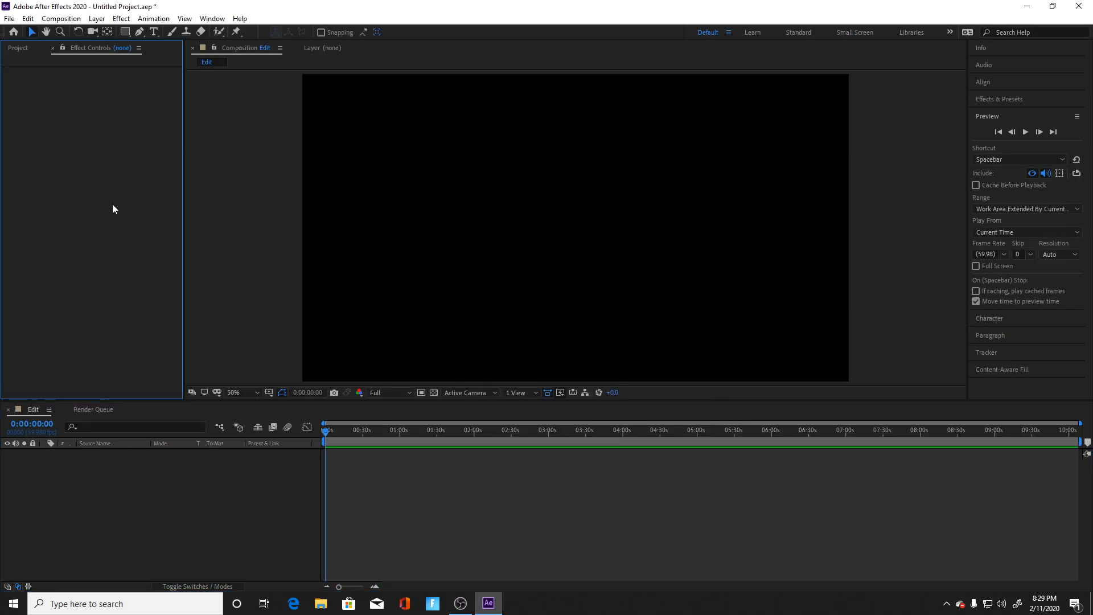
Step: Import the Blueberry Faygo MP3 from the Music folder into the project
click(17, 48)
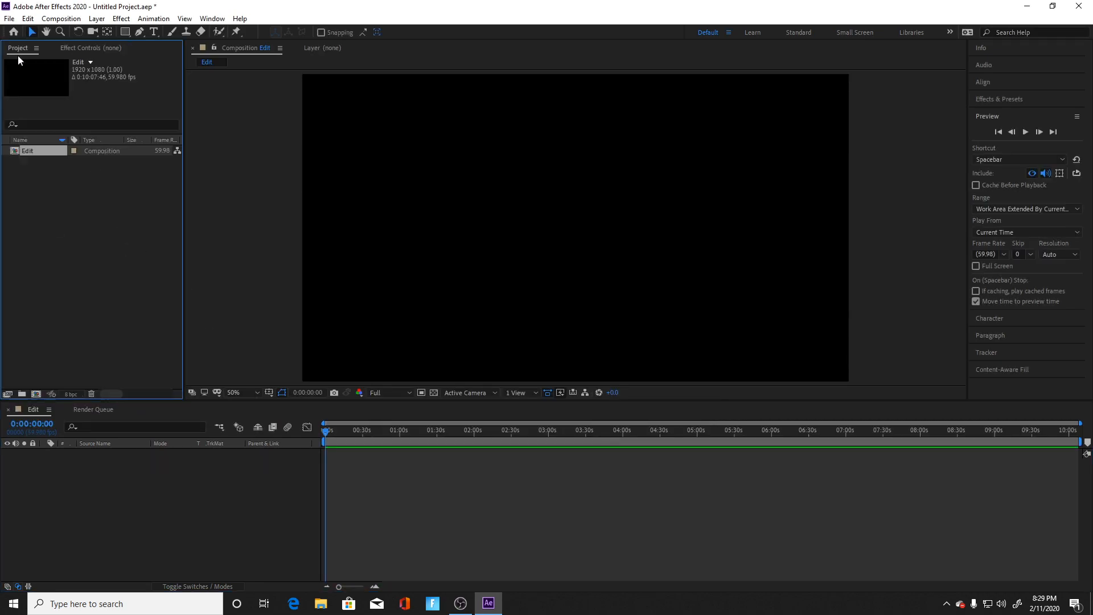
right_click(53, 219)
mouse_move(114, 277)
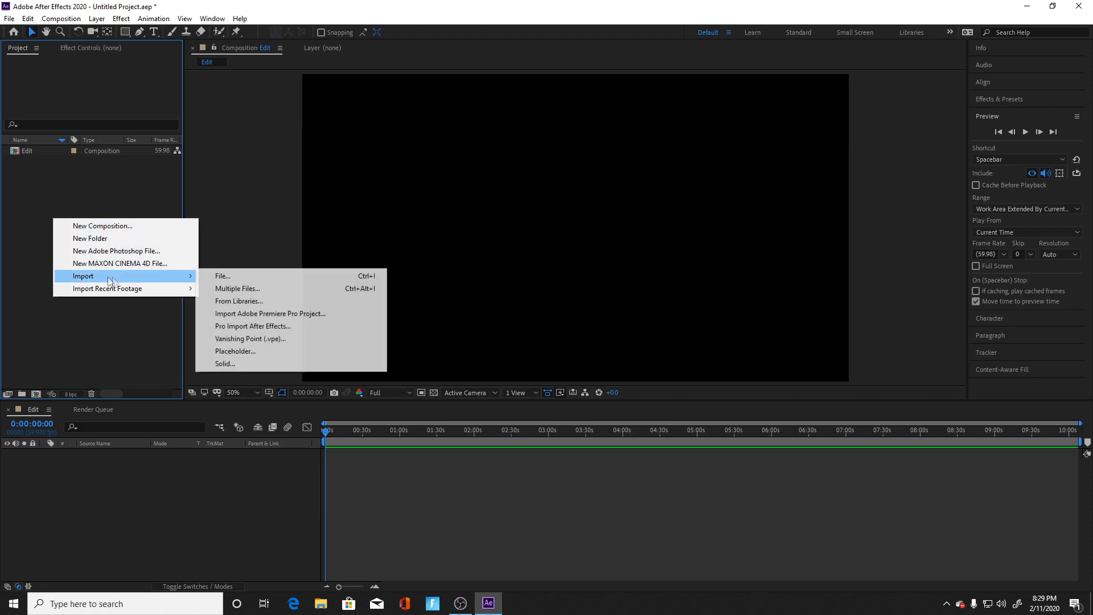
click(312, 273)
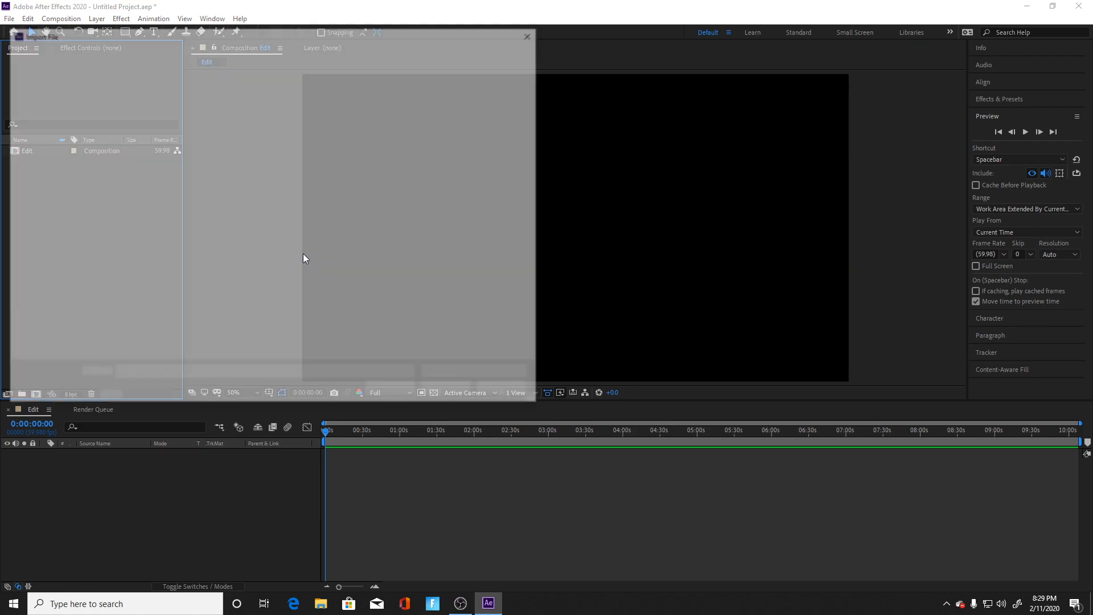
scroll(250, 222, down, 3)
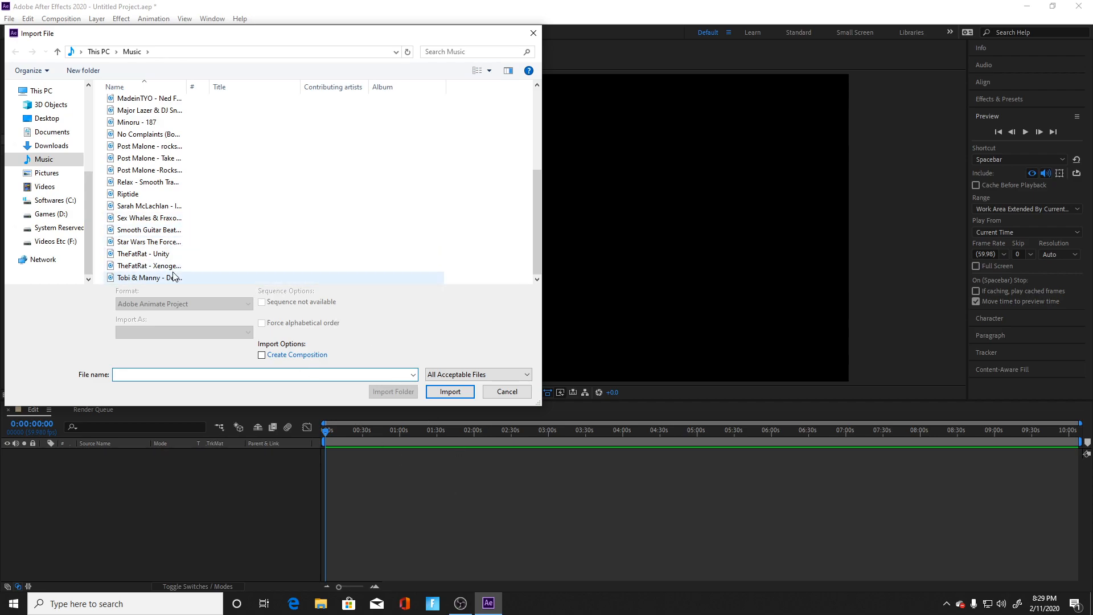
scroll(154, 245, up, 1)
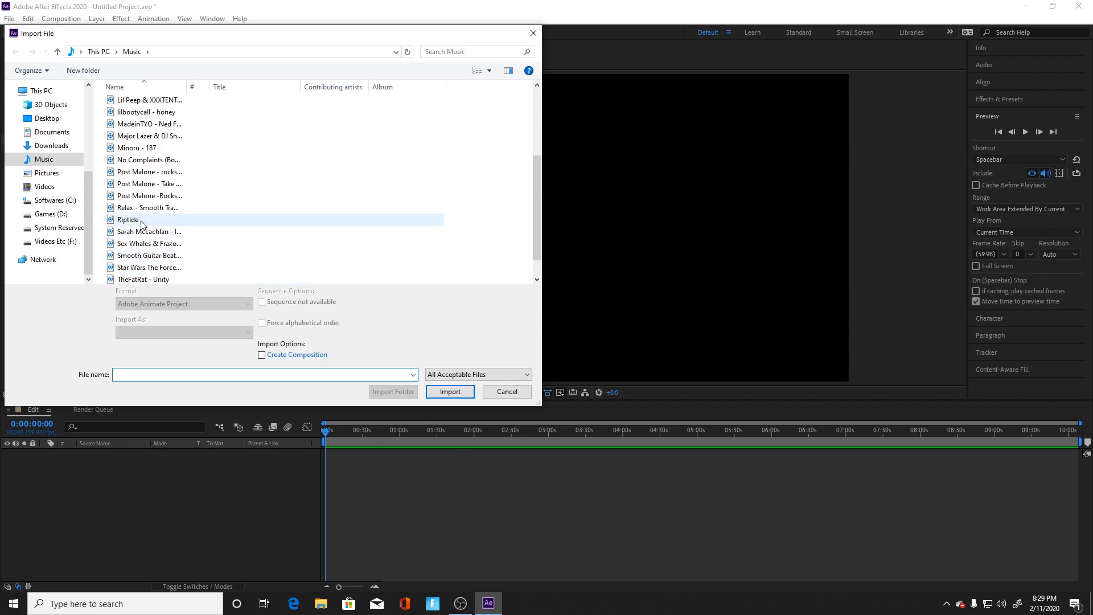
scroll(143, 225, up, 3)
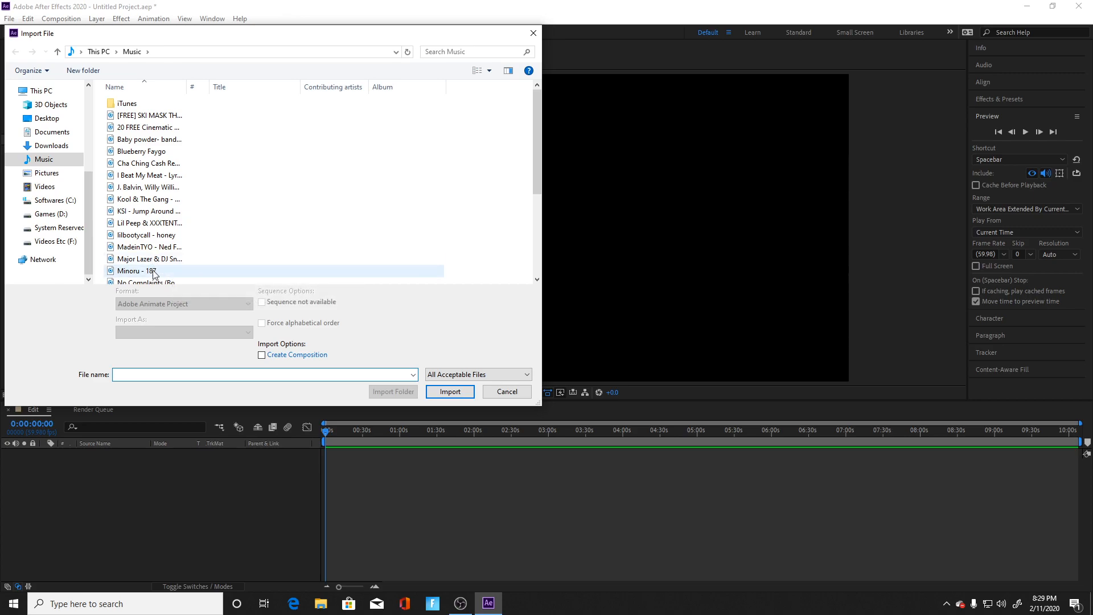
click(165, 223)
click(199, 203)
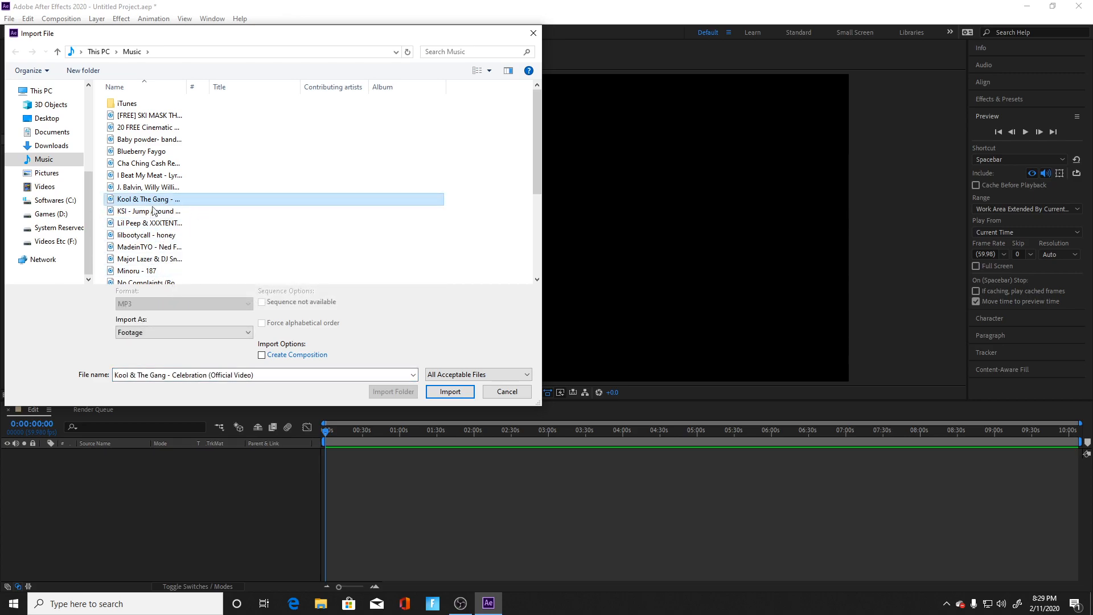
click(203, 175)
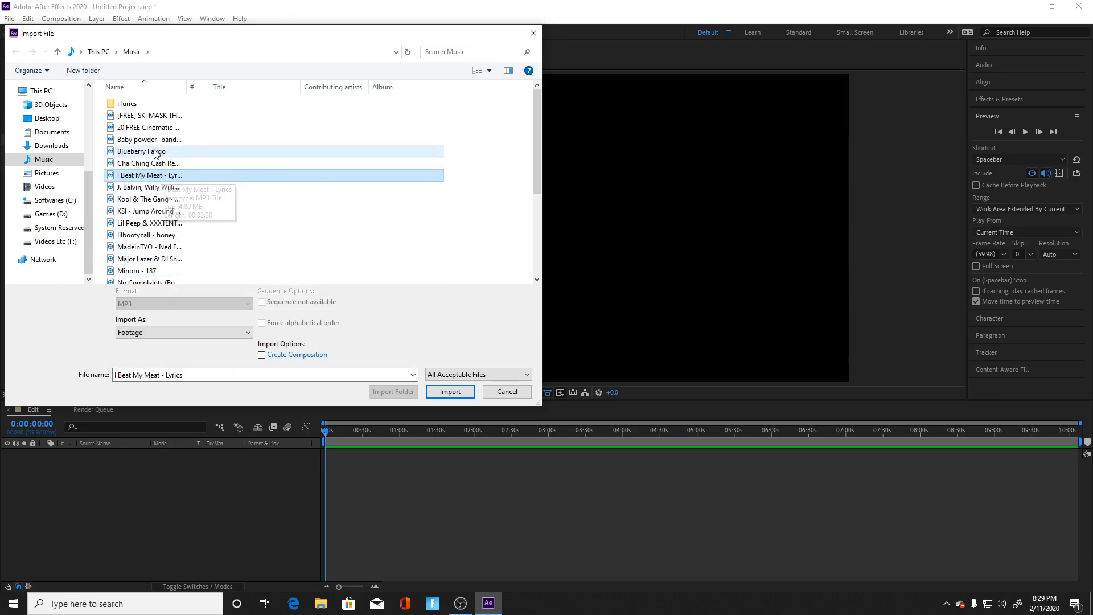
click(155, 152)
click(450, 392)
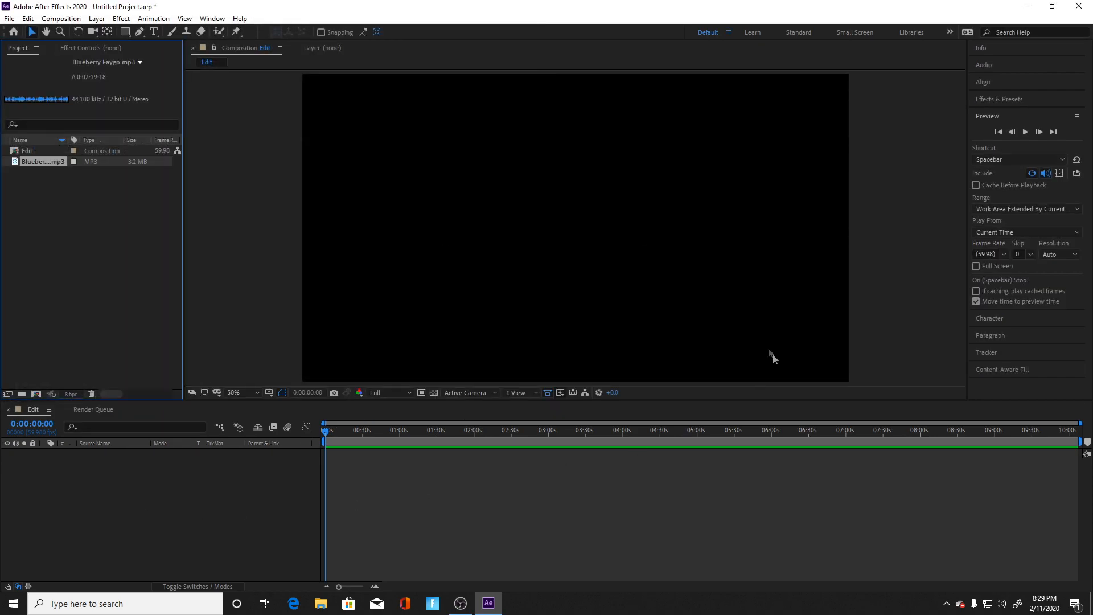
Step: Start another file import and look through the drives and the vIDEOS folder on Videos Etc (F:) for gameplay footage
right_click(47, 294)
mouse_move(104, 355)
click(263, 354)
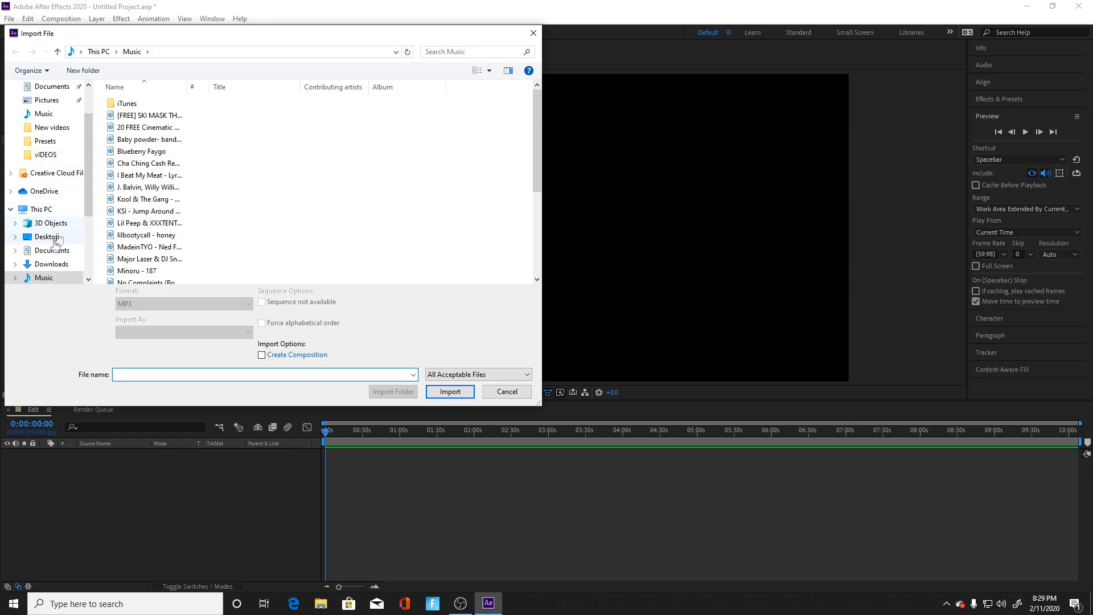
scroll(60, 236, down, 3)
click(65, 244)
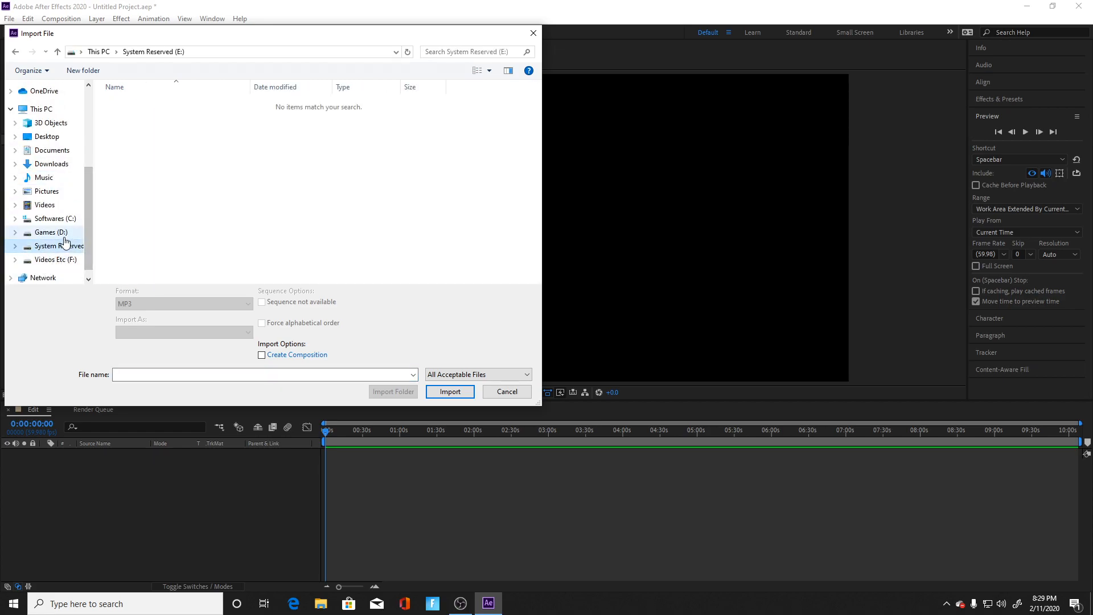
click(50, 233)
click(54, 218)
scroll(61, 242, down, 1)
click(60, 241)
click(57, 227)
click(57, 241)
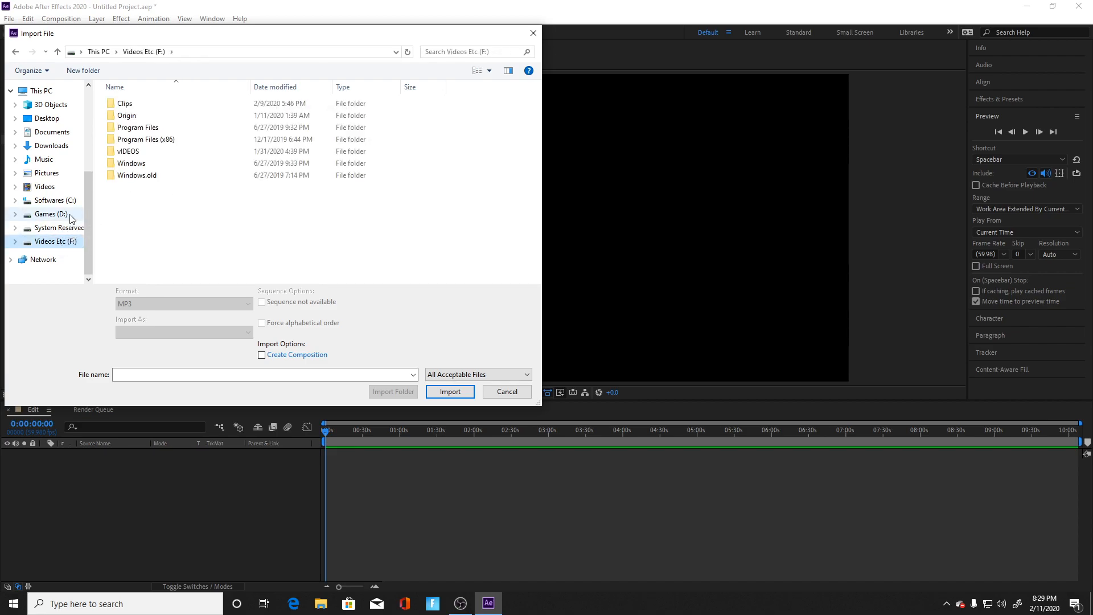
click(70, 217)
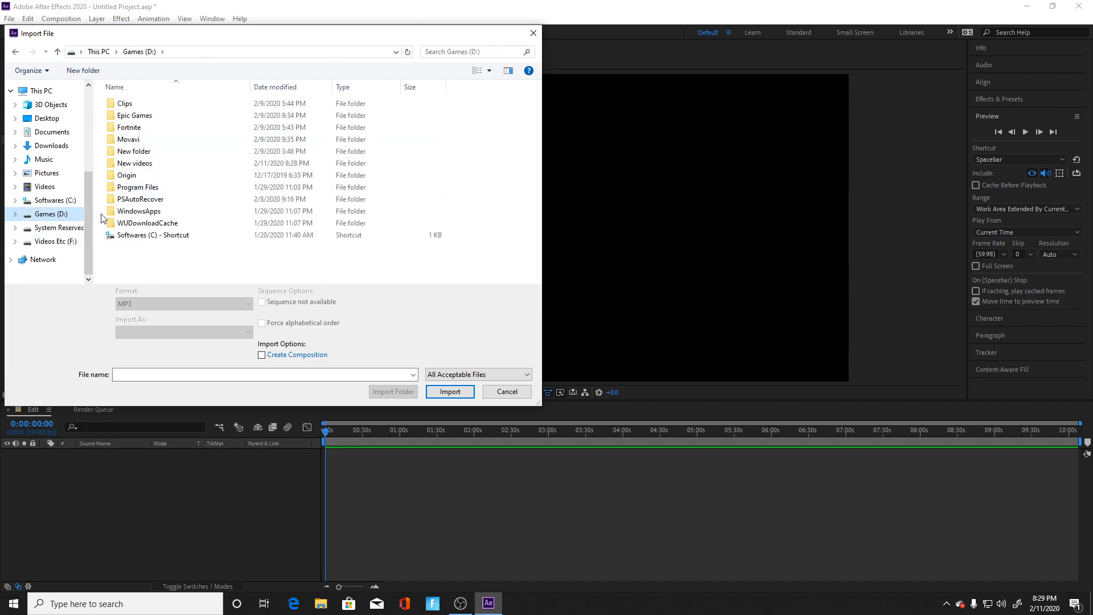
click(69, 242)
double_click(159, 152)
scroll(359, 240, down, 1)
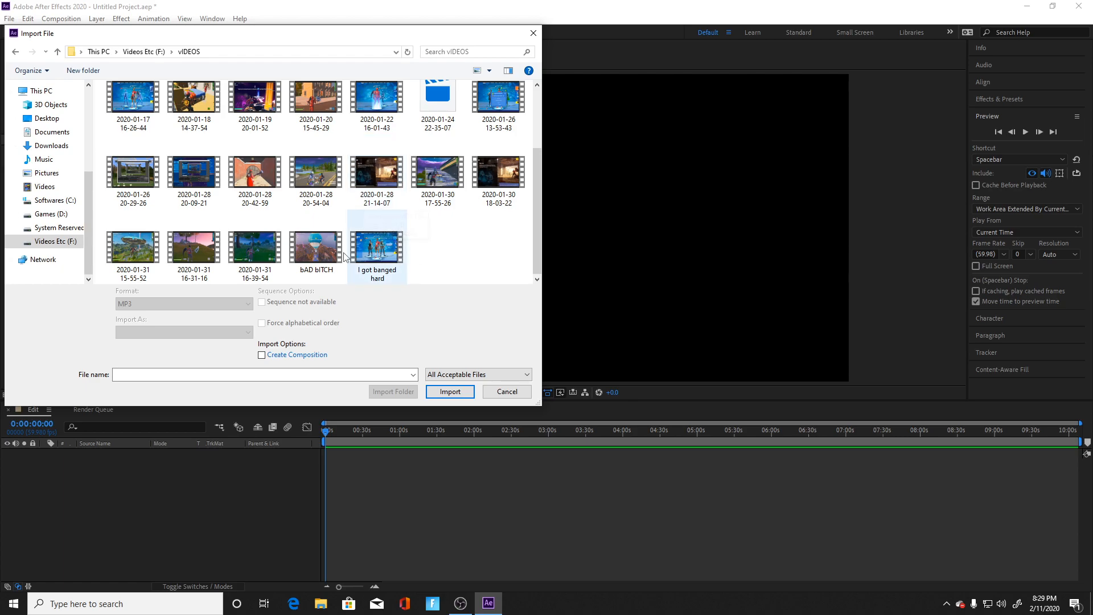
scroll(345, 256, up, 1)
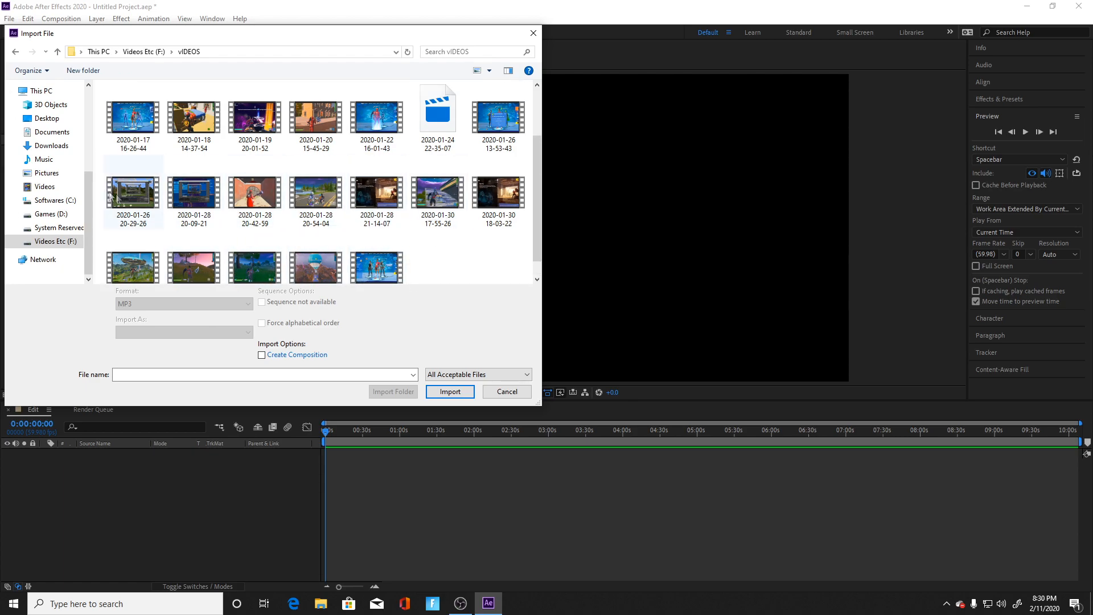
Step: Import the clips Fortnite 2020.01.30 - 18.50.40.27 and Fortnite 2020.02.02 - 23.17.33.01 from the Clips > Fortnite folder on Videos Etc (F:)
click(55, 242)
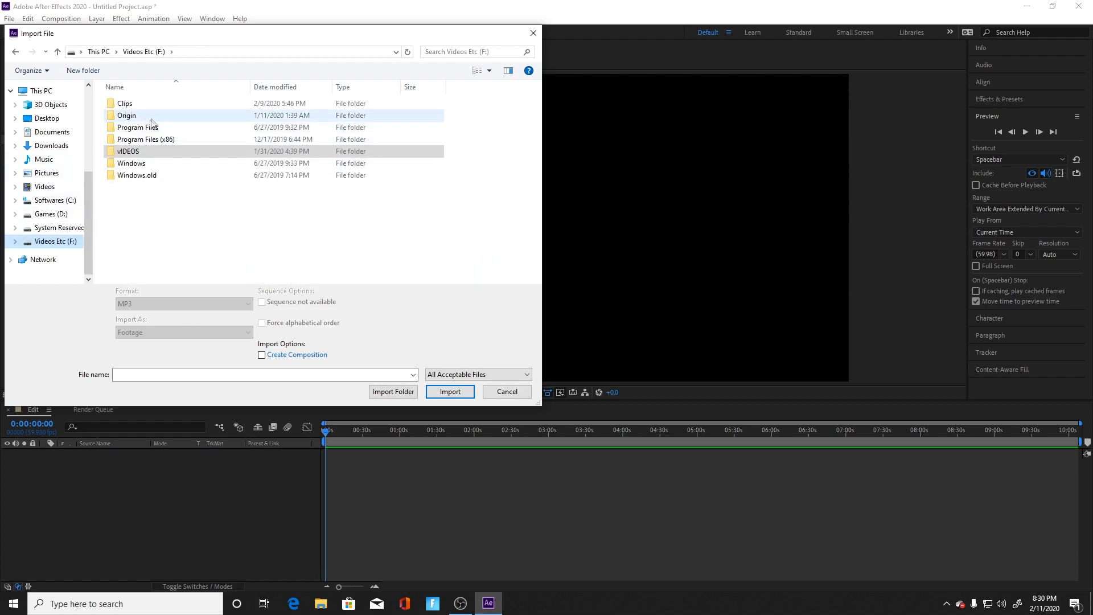
double_click(164, 103)
double_click(159, 115)
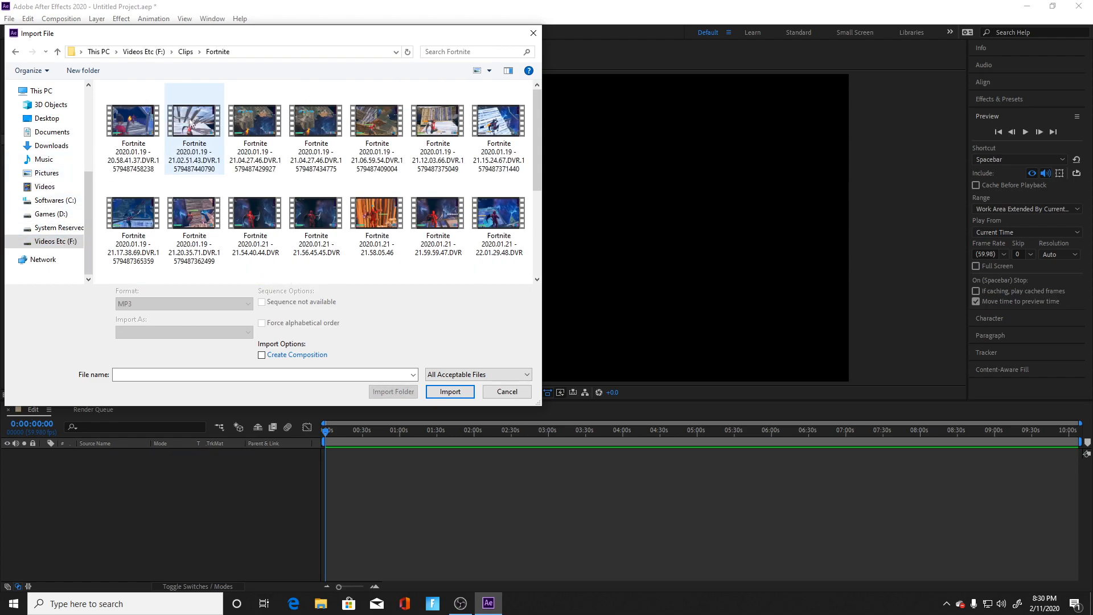
scroll(375, 214, down, 1)
scroll(376, 214, up, 1)
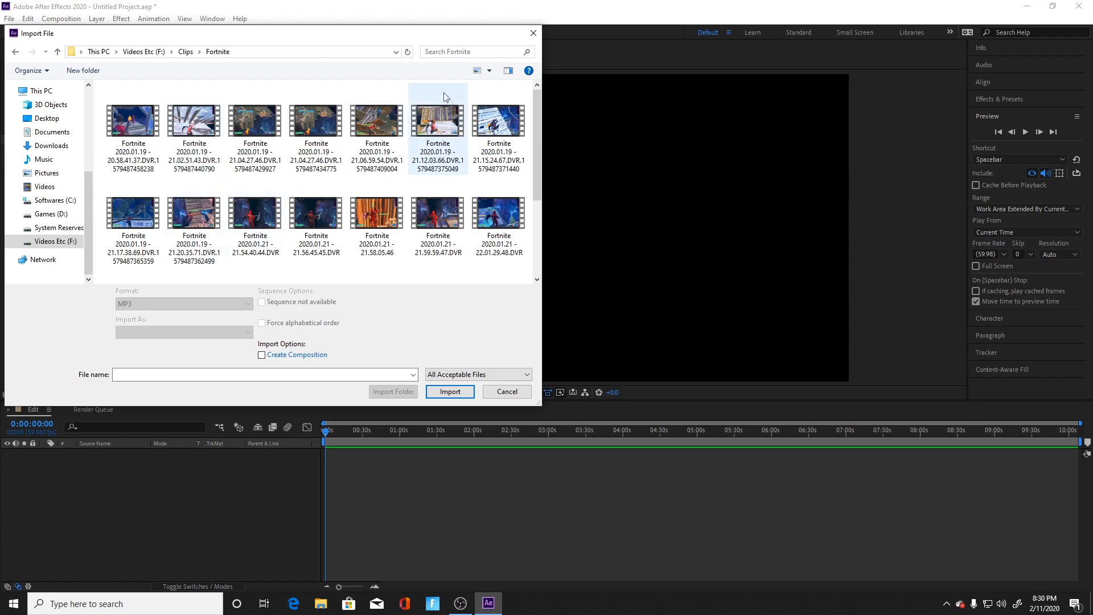
scroll(376, 194, down, 2)
click(489, 225)
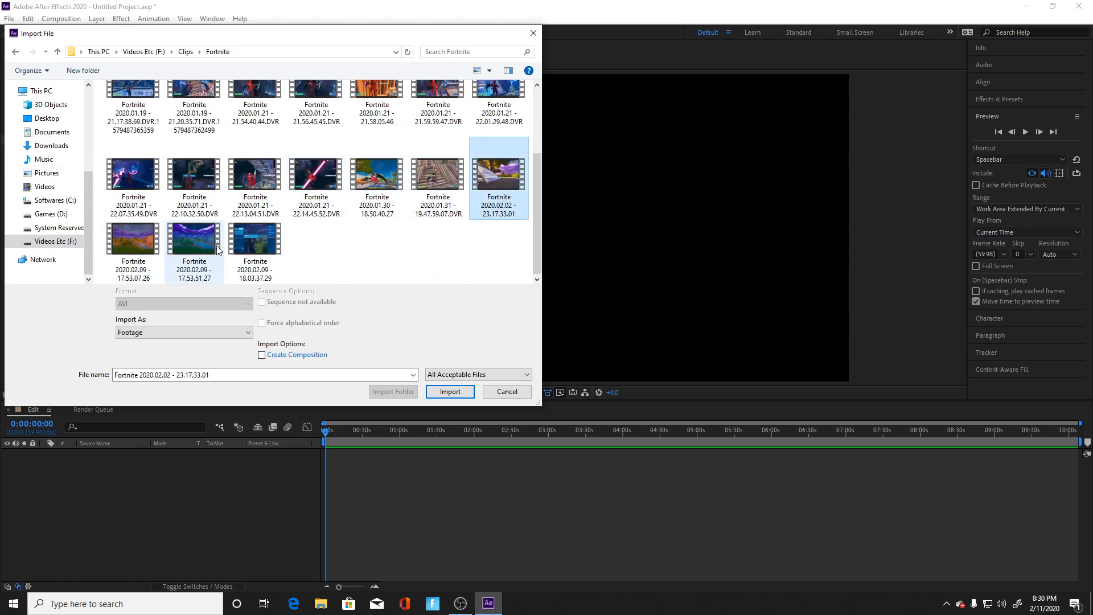
click(377, 181)
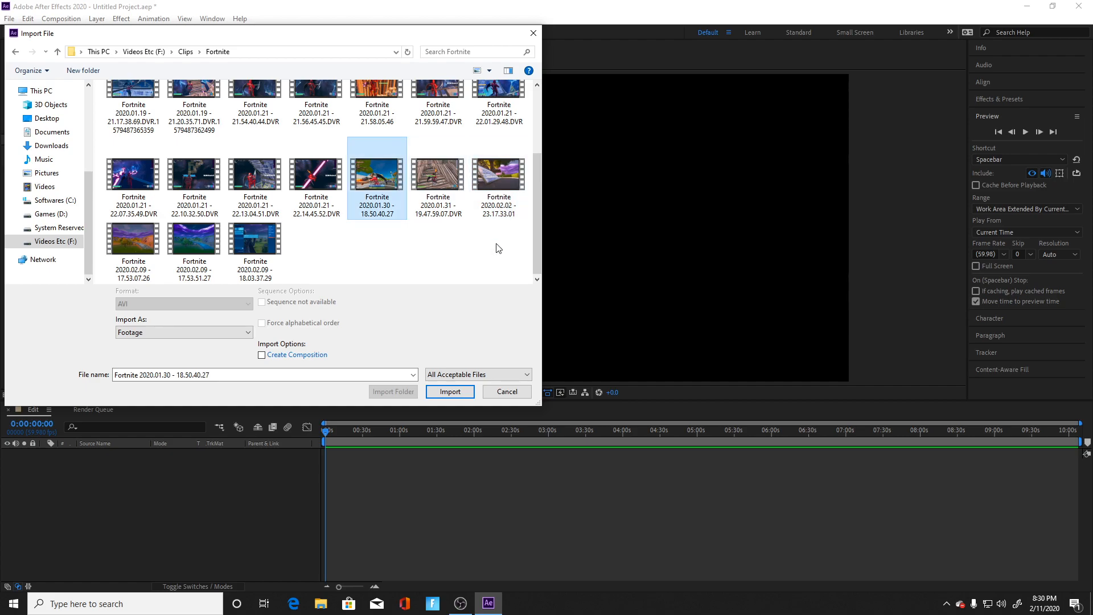
ctrl+click(499, 194)
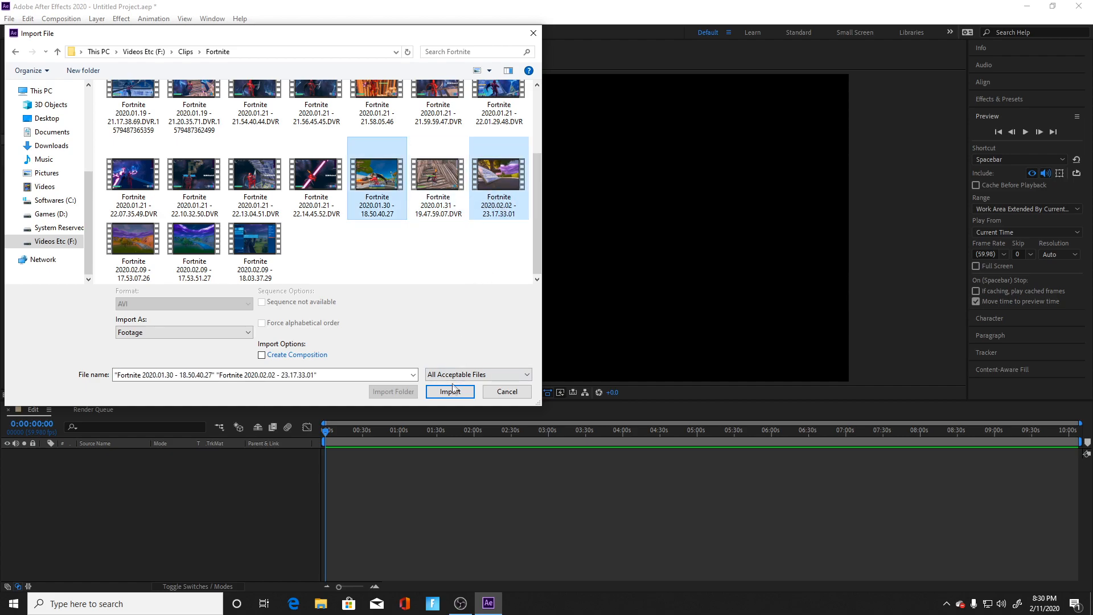
click(451, 391)
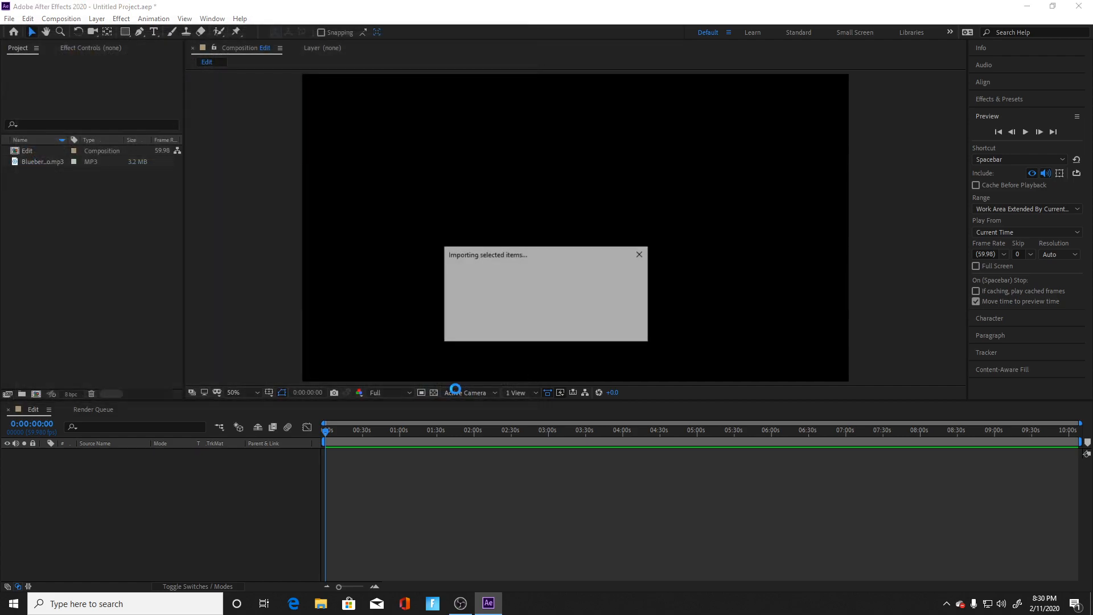
Step: Preview the Fortnite 2020.01.30 - 18.50.40.27 clip up to about 0:04:06, and close the footage and layer viewers
click(108, 256)
drag(50, 159, 73, 174)
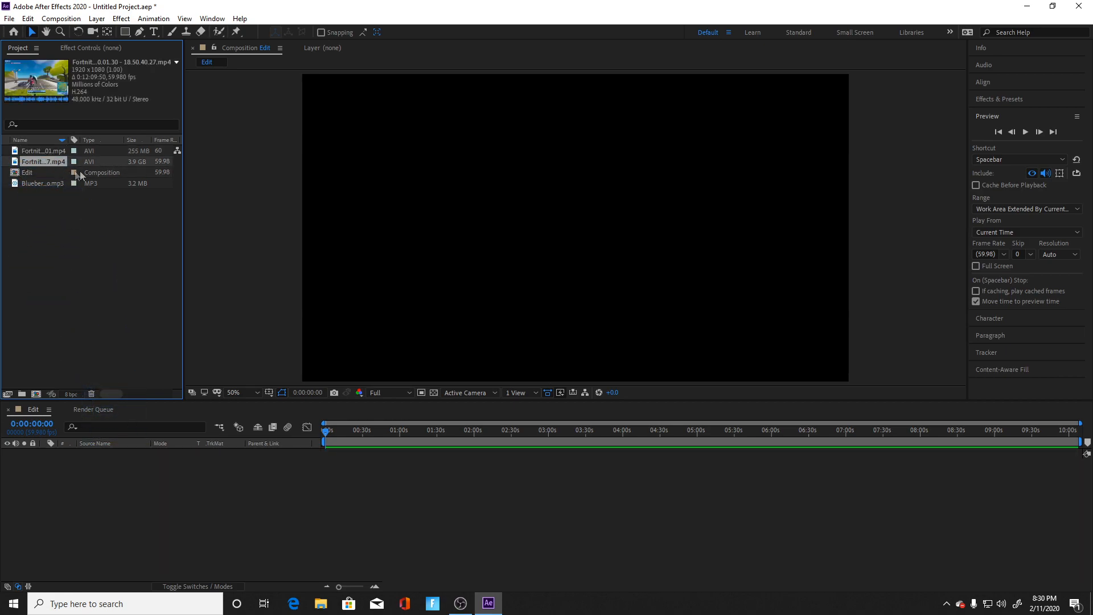
double_click(49, 162)
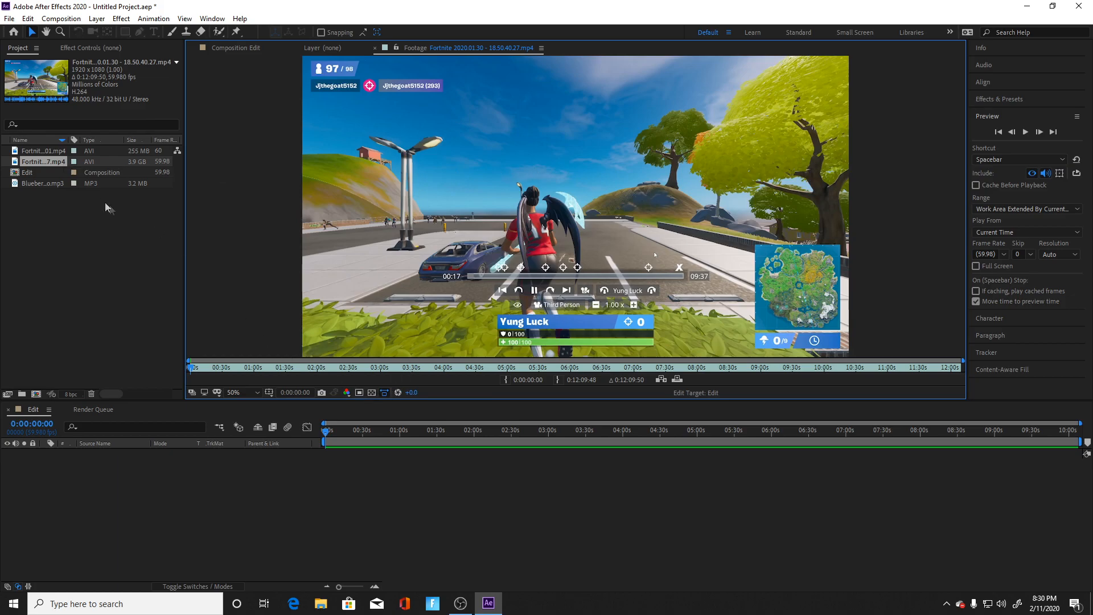
drag(199, 372, 450, 385)
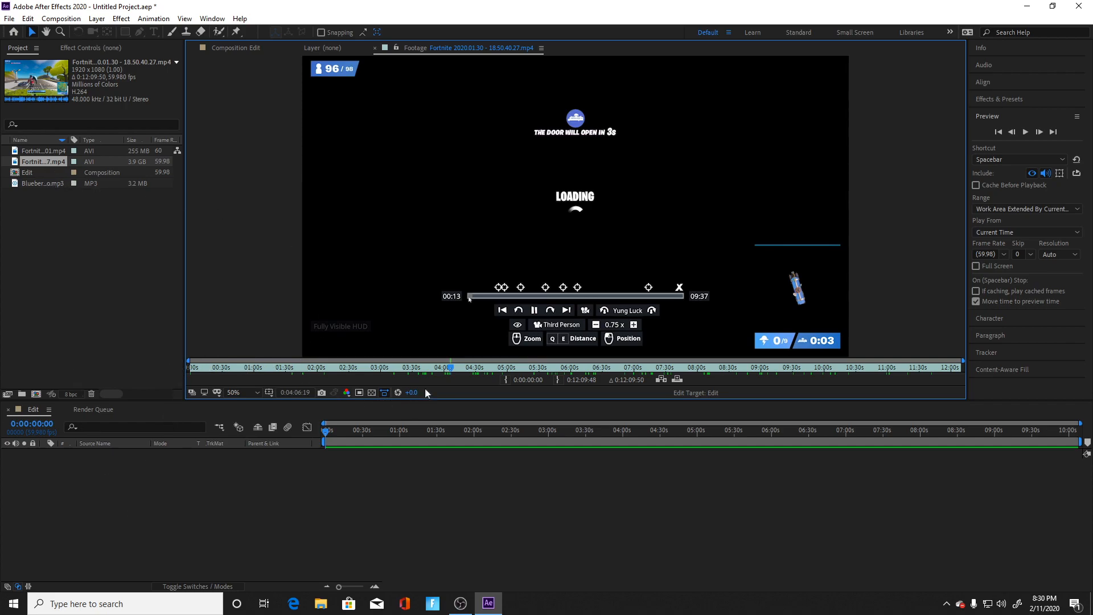
click(51, 154)
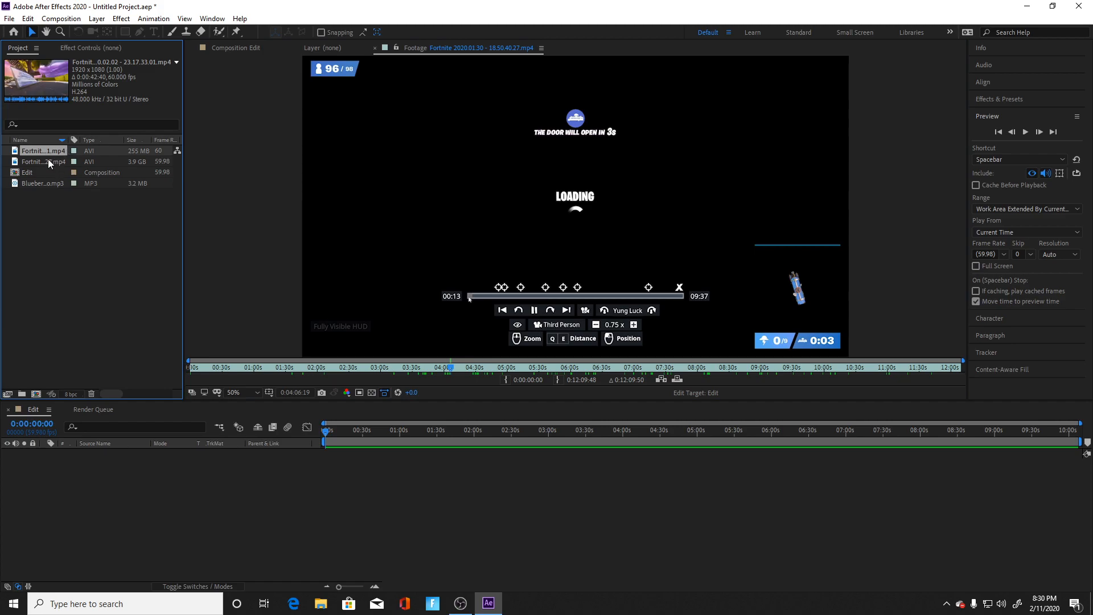
click(374, 47)
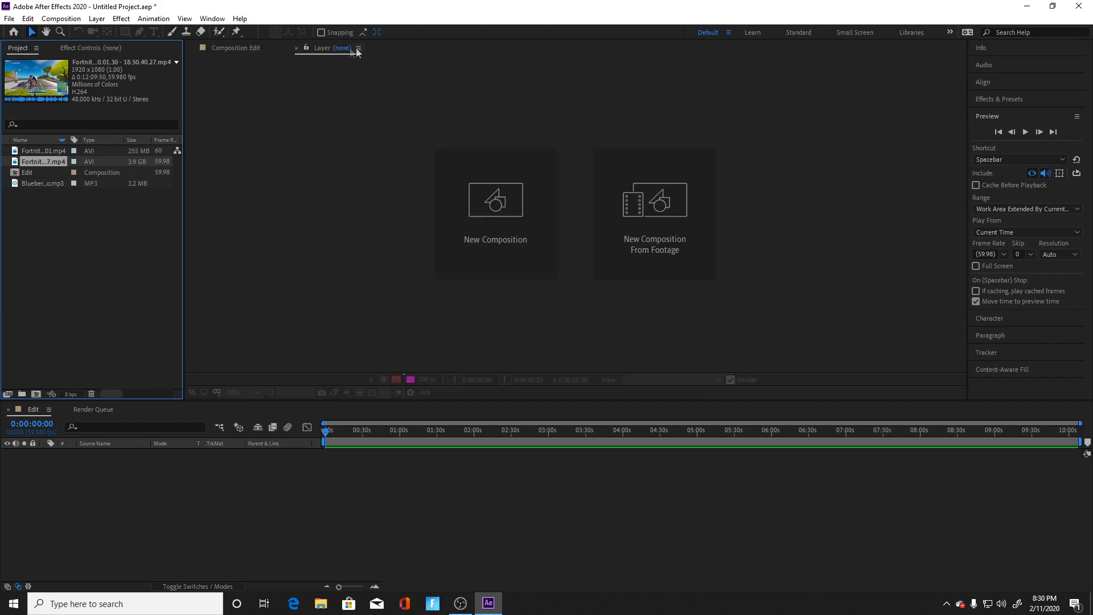
click(297, 48)
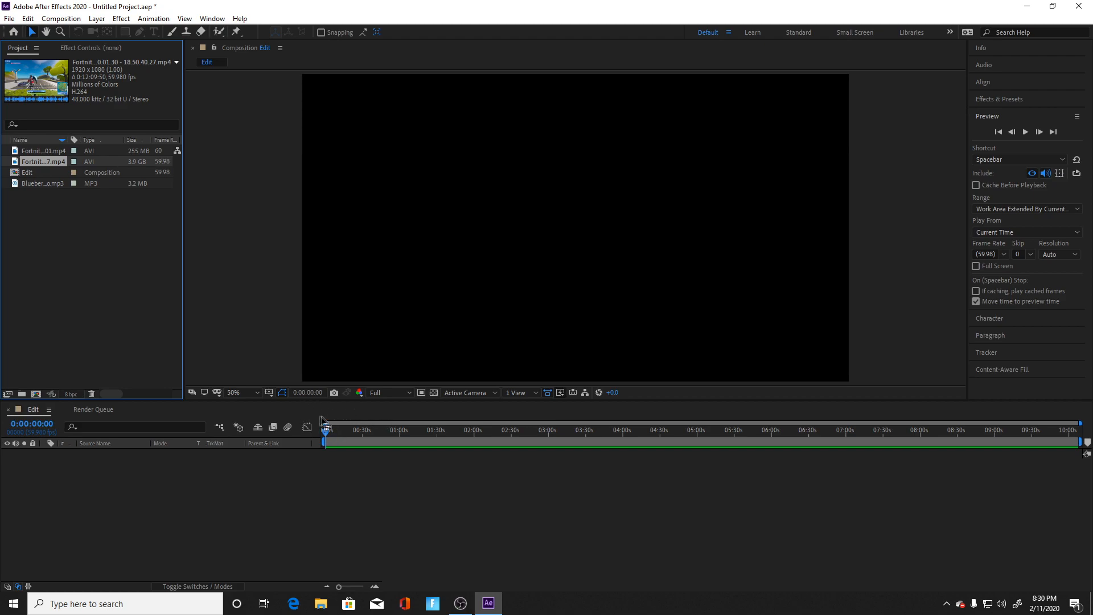
Step: Add Blueberry Faygo.mp3 to the Edit composition's timeline and trim the composition to the song's length
right_click(295, 472)
drag(41, 183, 103, 474)
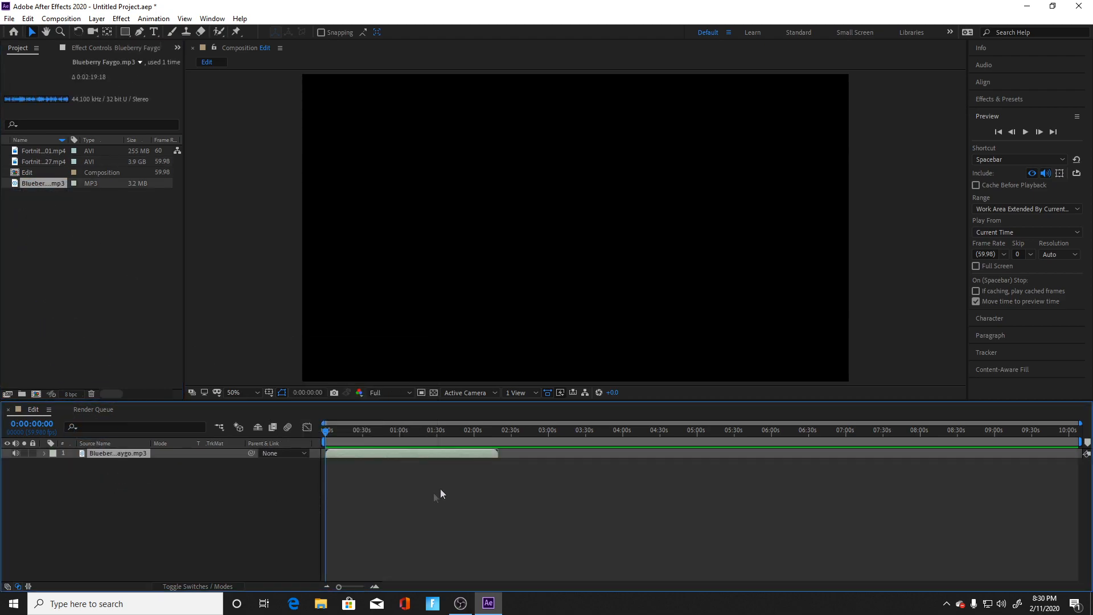
drag(1078, 443, 498, 443)
right_click(468, 444)
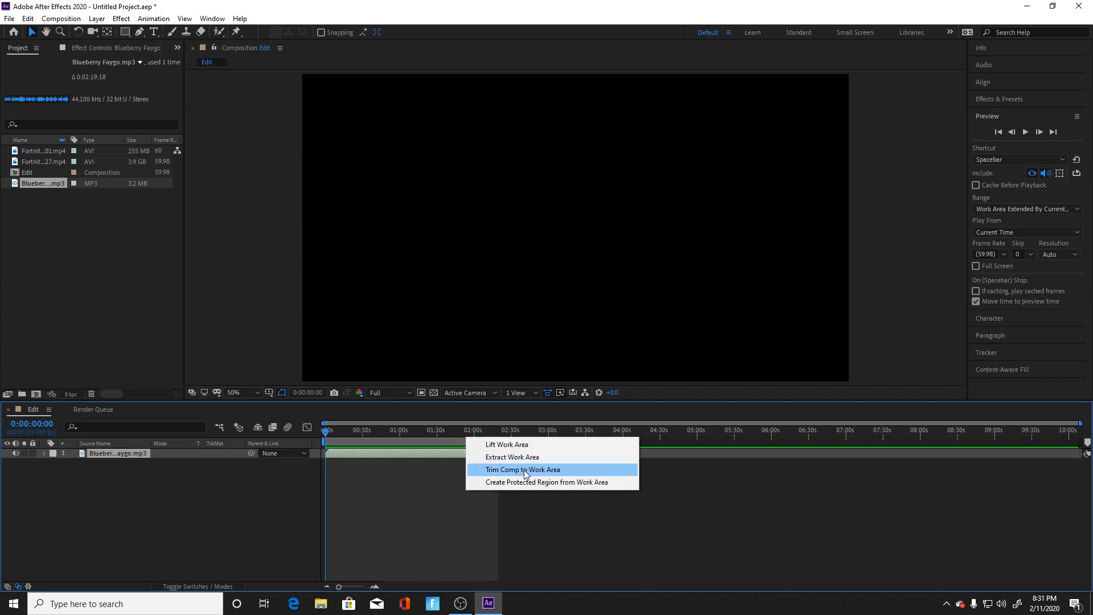
click(541, 470)
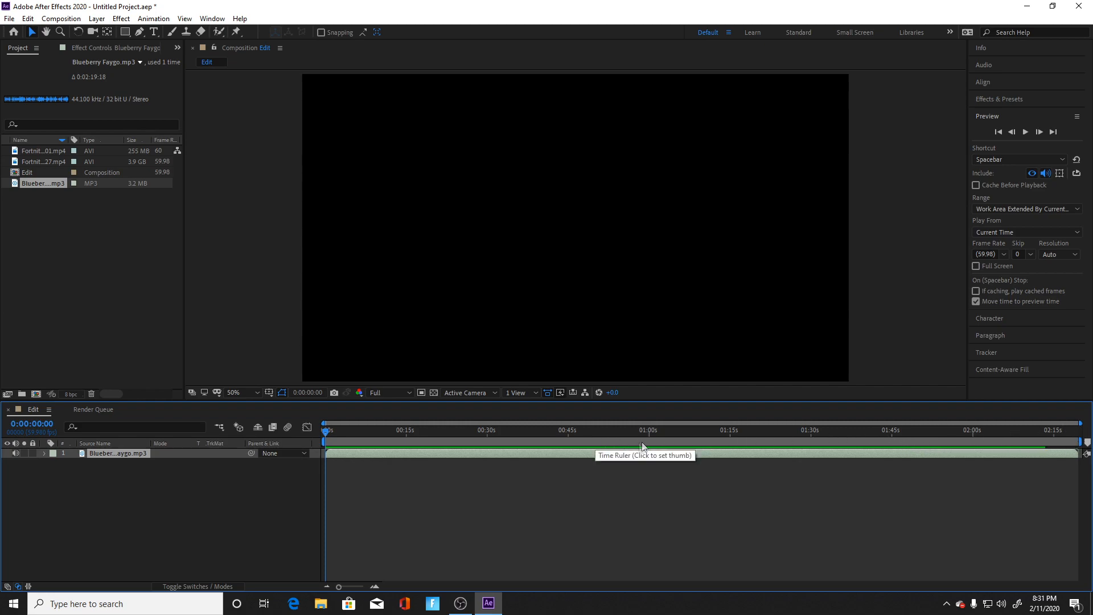
Step: Create a new composition from the Fortnite 2020.01.30 - 18.50.40.27 clip
click(569, 442)
click(597, 442)
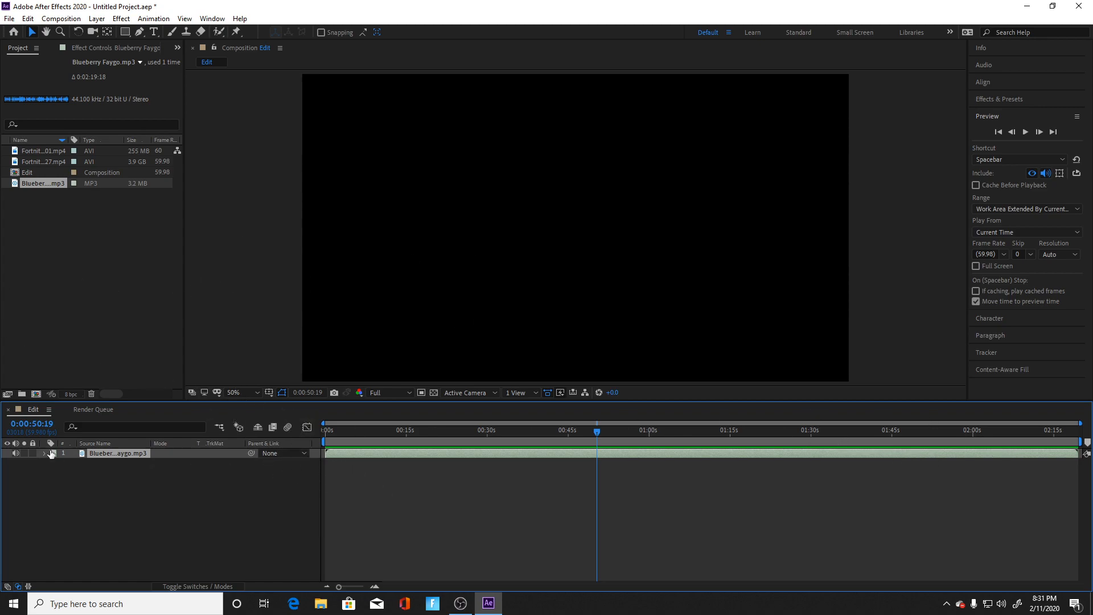
click(31, 163)
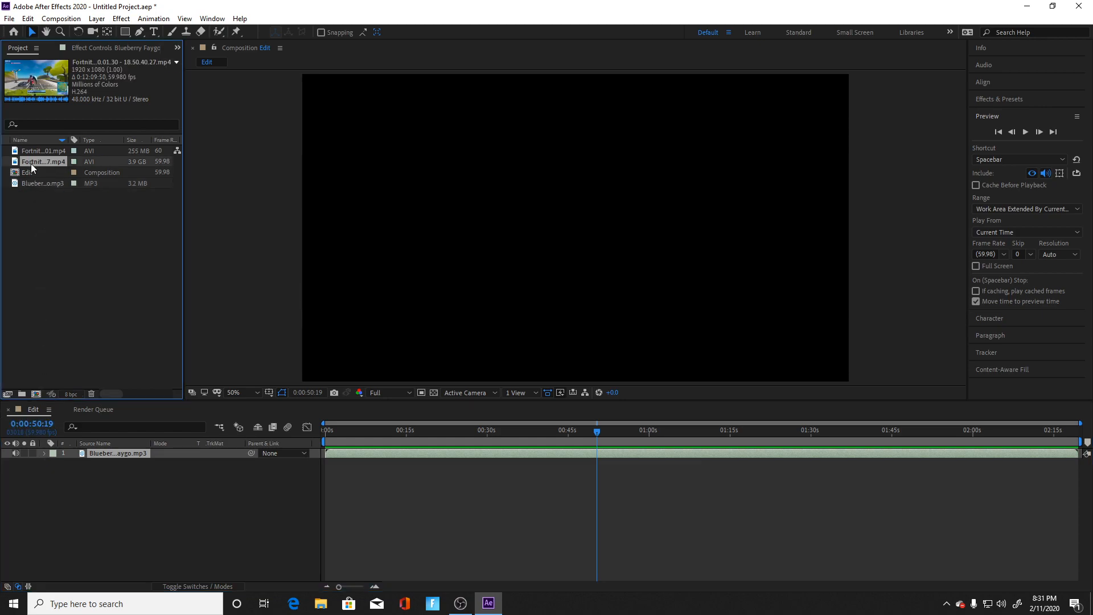
drag(51, 209, 31, 391)
drag(37, 237, 290, 456)
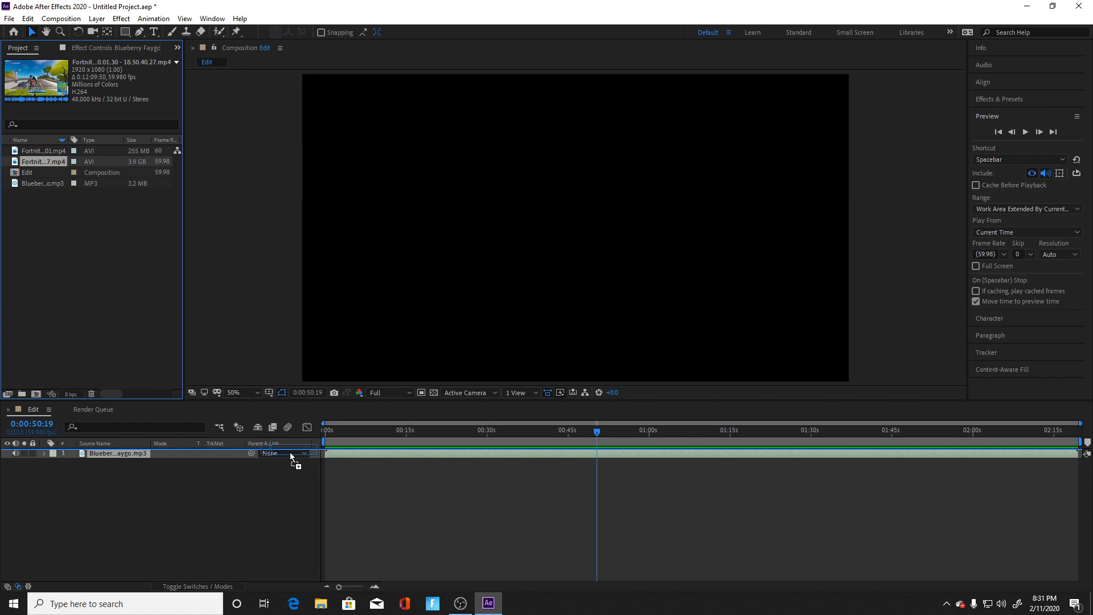
drag(289, 452, 97, 335)
drag(39, 395, 38, 395)
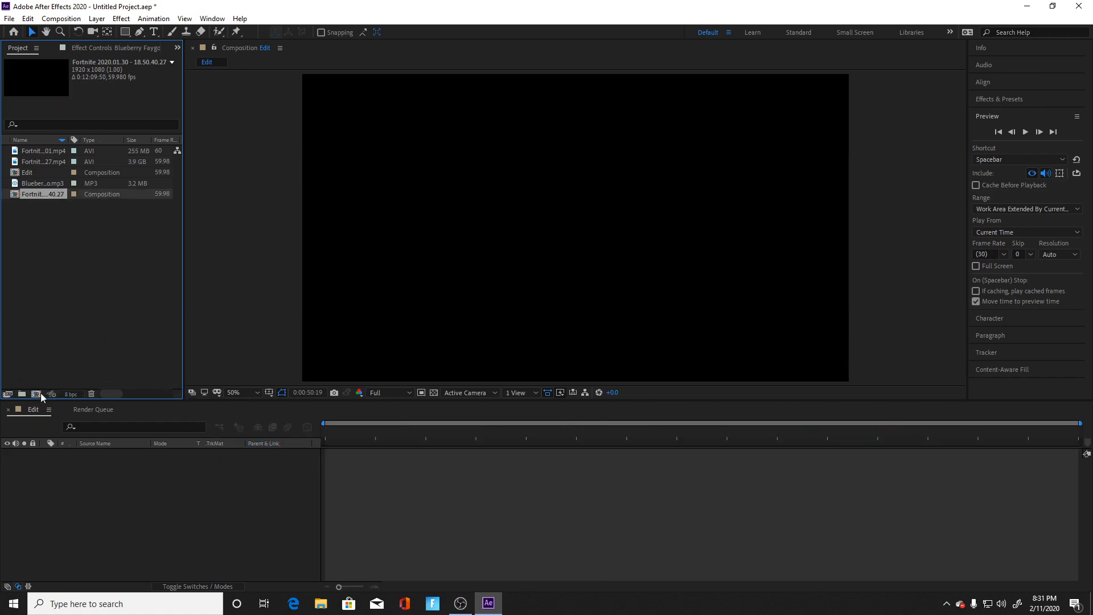
Step: Rename the new gameplay composition as Clip 1
drag(325, 437, 347, 438)
right_click(49, 174)
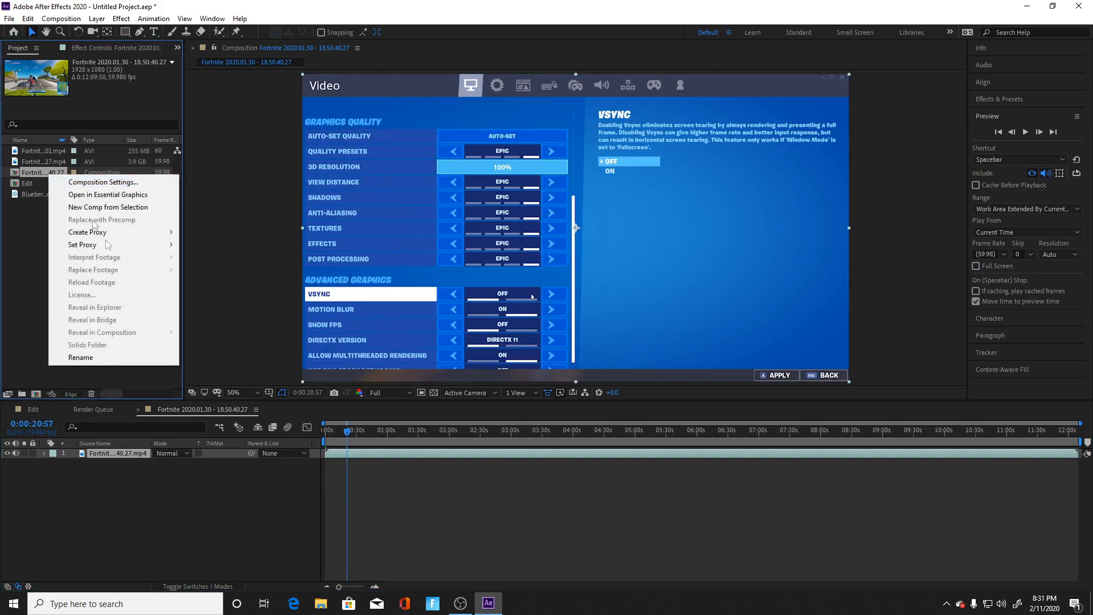
click(104, 357)
text(C)
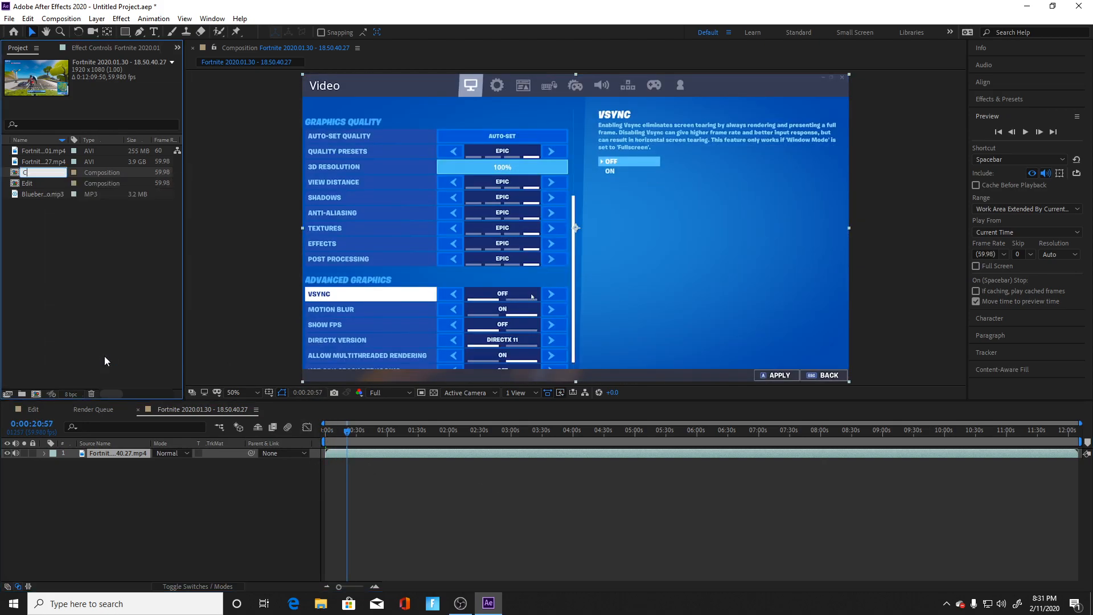
text(lip 1)
key(Return)
click(113, 306)
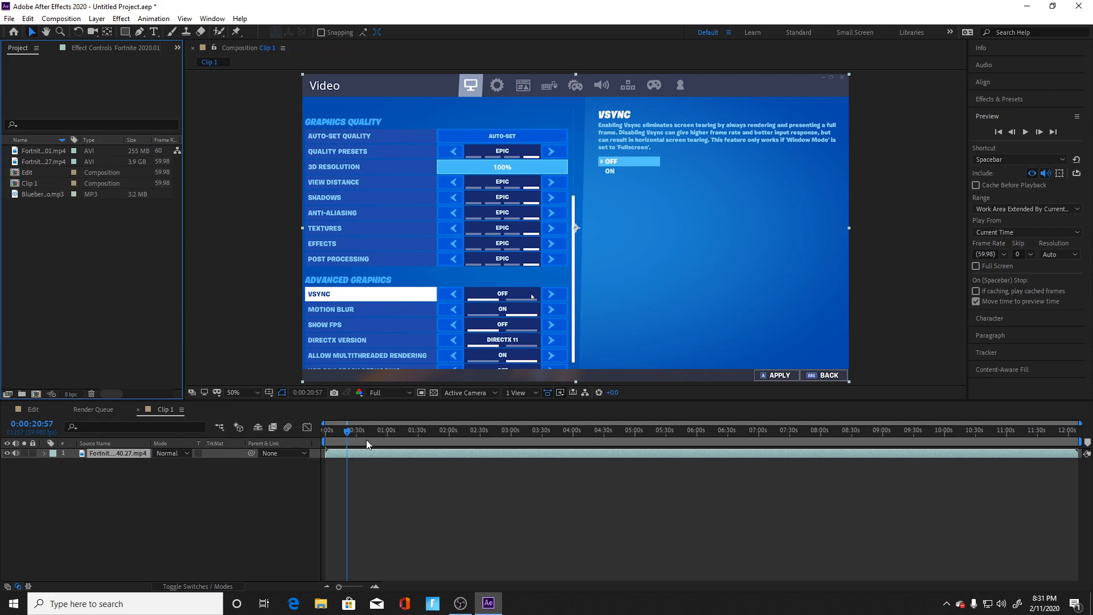
Step: Find the start of the wanted gameplay in Clip 1, split the footage at 0:03:51:41 and delete the part before it
drag(348, 434, 552, 473)
key(space)
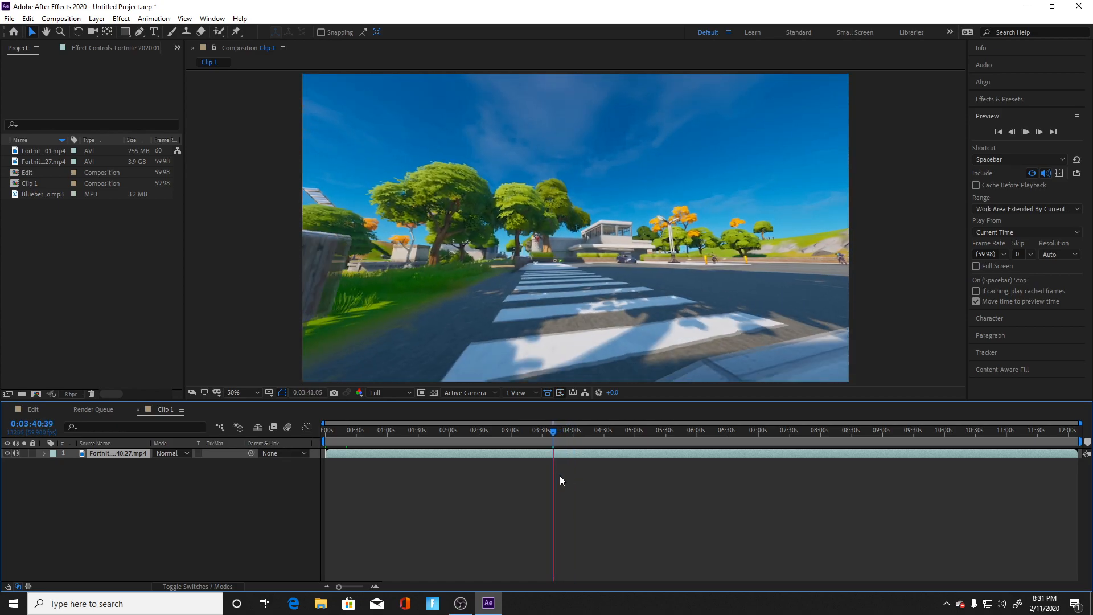
key(space)
key(space)
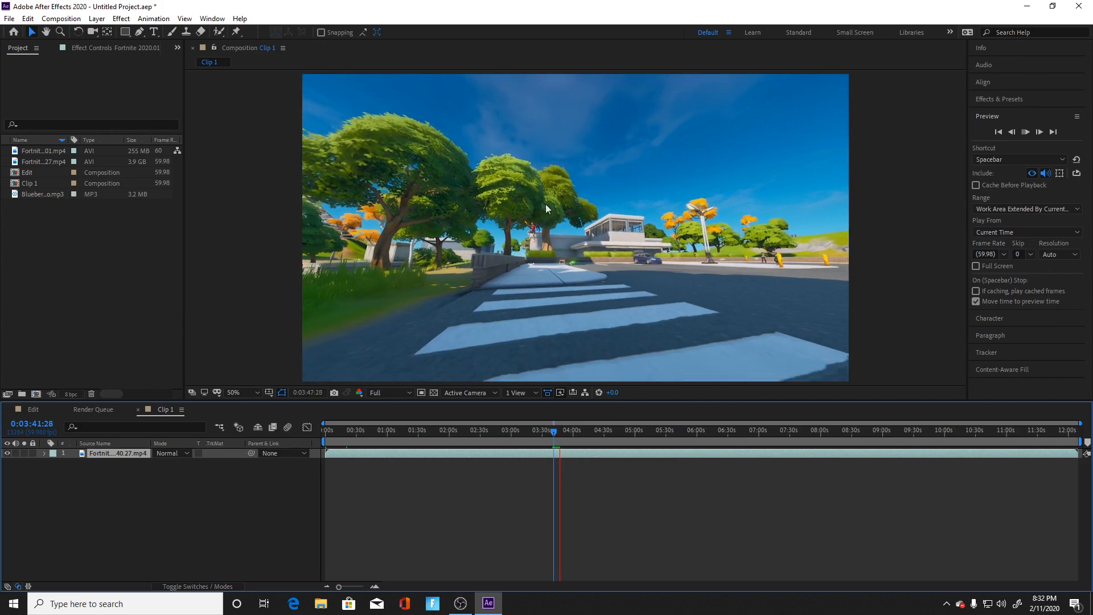
drag(556, 434, 566, 434)
key(space)
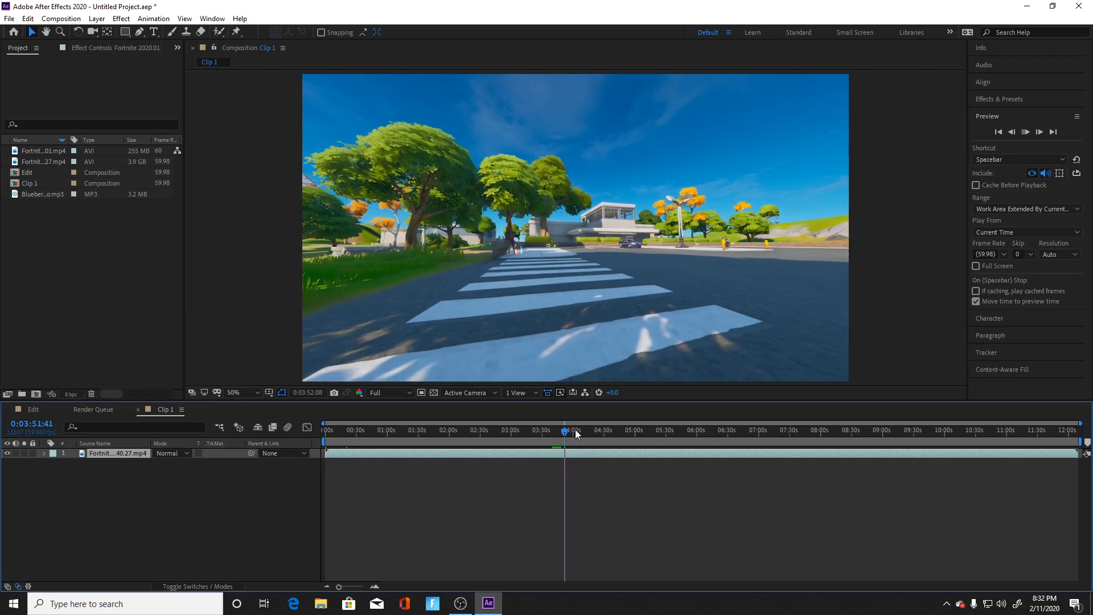
key(space)
drag(567, 435, 566, 437)
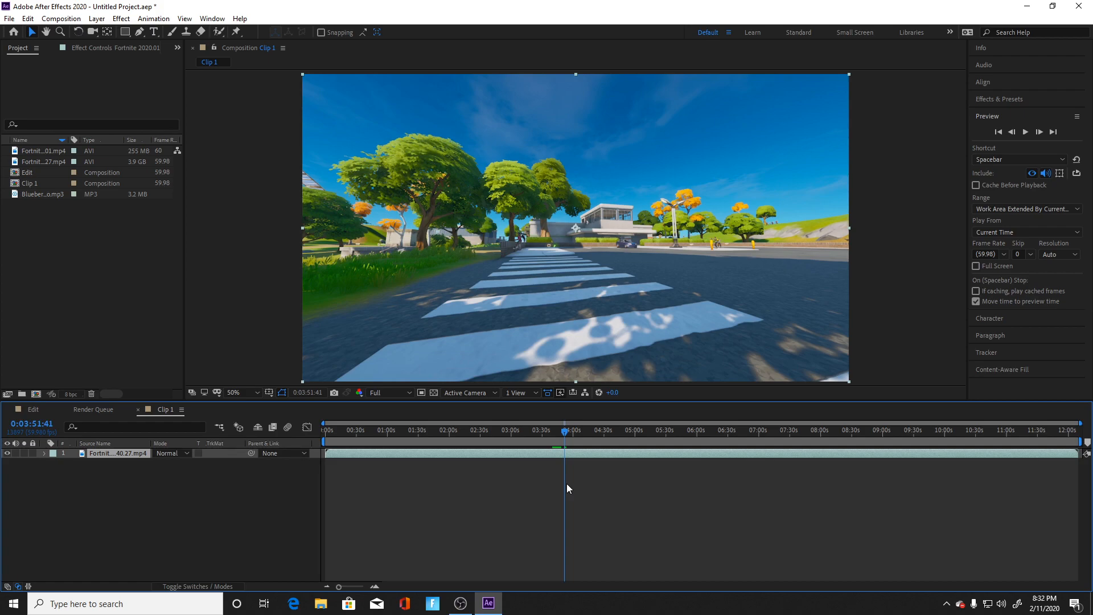
key(ctrl+shift+d)
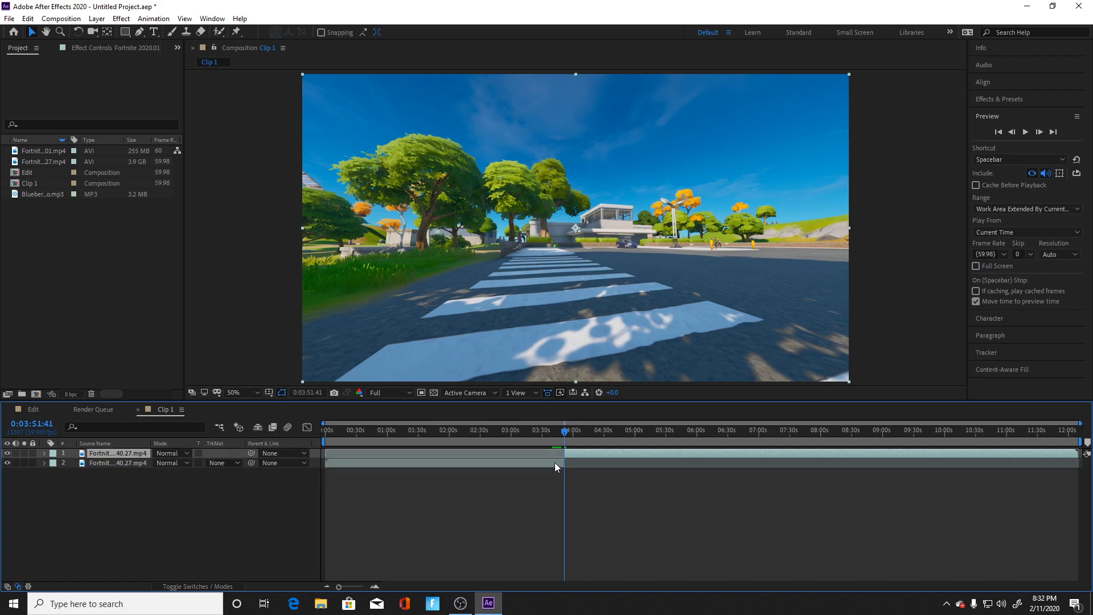
click(551, 463)
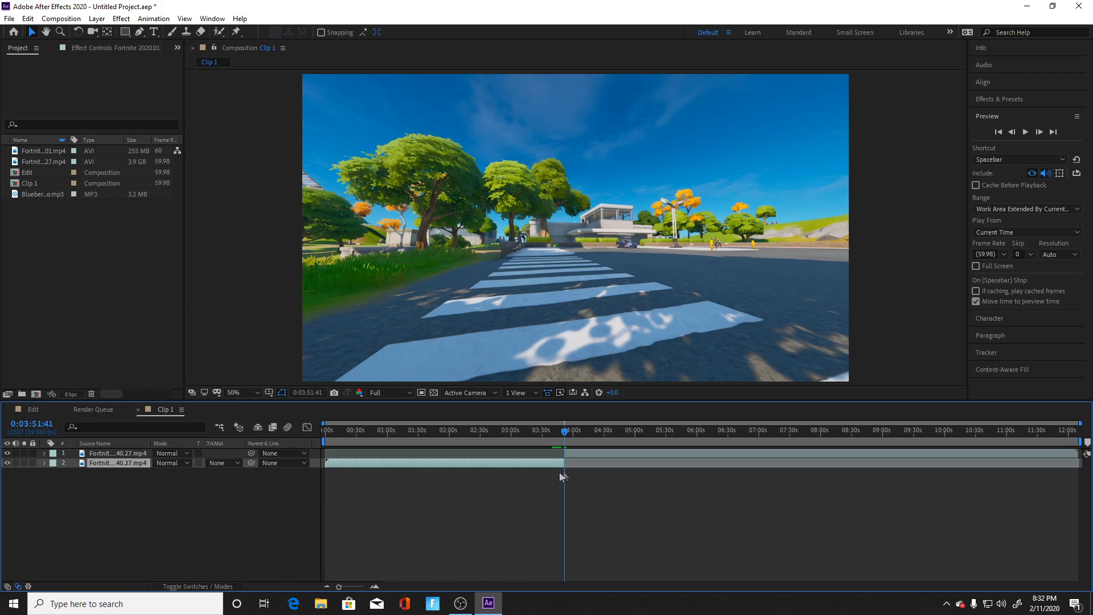
key(Delete)
Step: Move the remaining footage to the start of Clip 1 and return the current time to 0:00:00:00
drag(599, 452, 356, 451)
drag(564, 431, 329, 443)
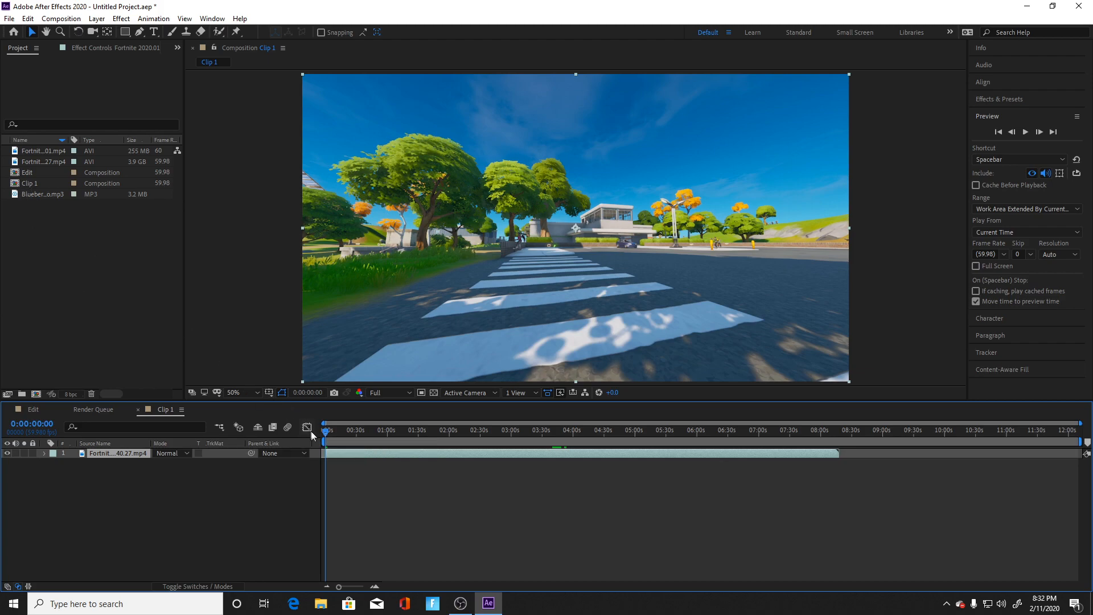
click(329, 436)
drag(330, 436, 321, 443)
Step: Play Clip 1 from the start, split the footage at 0:00:06:37 and delete the part after it
key(space)
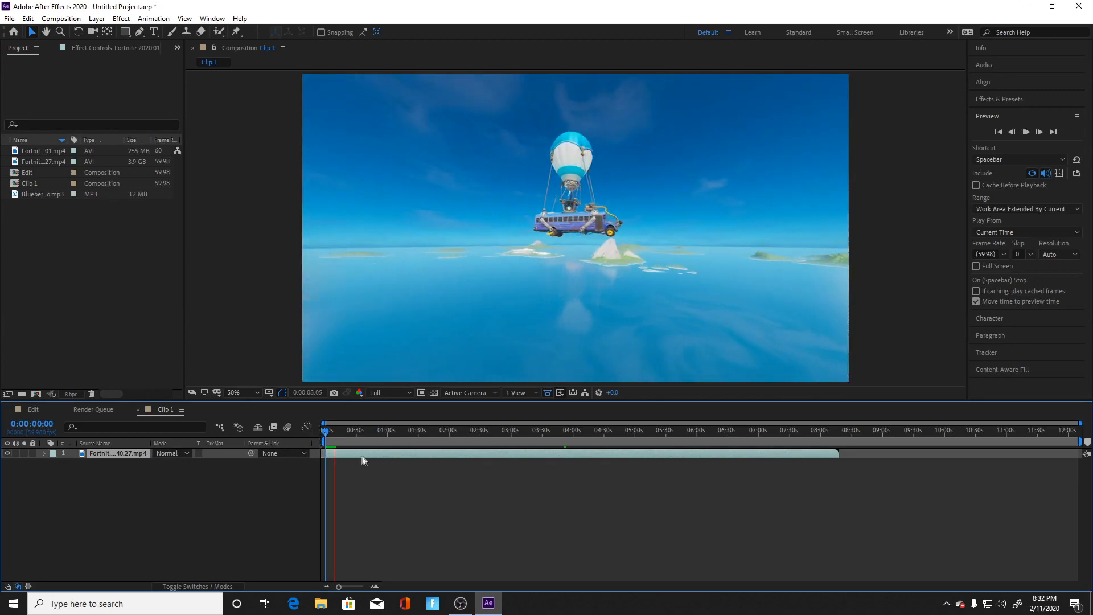
click(333, 432)
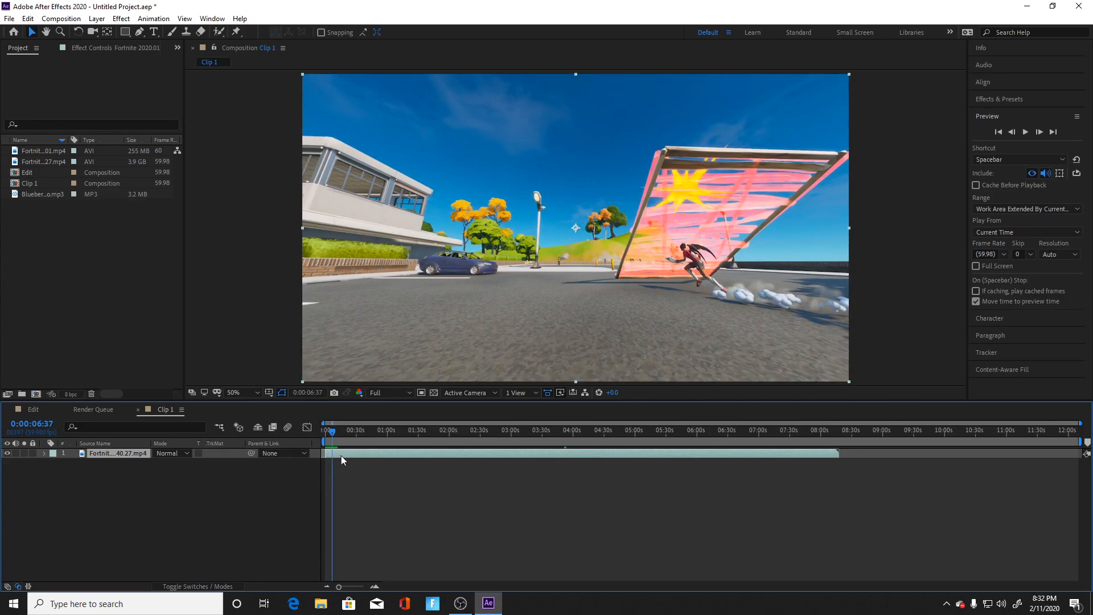
key(ctrl+d)
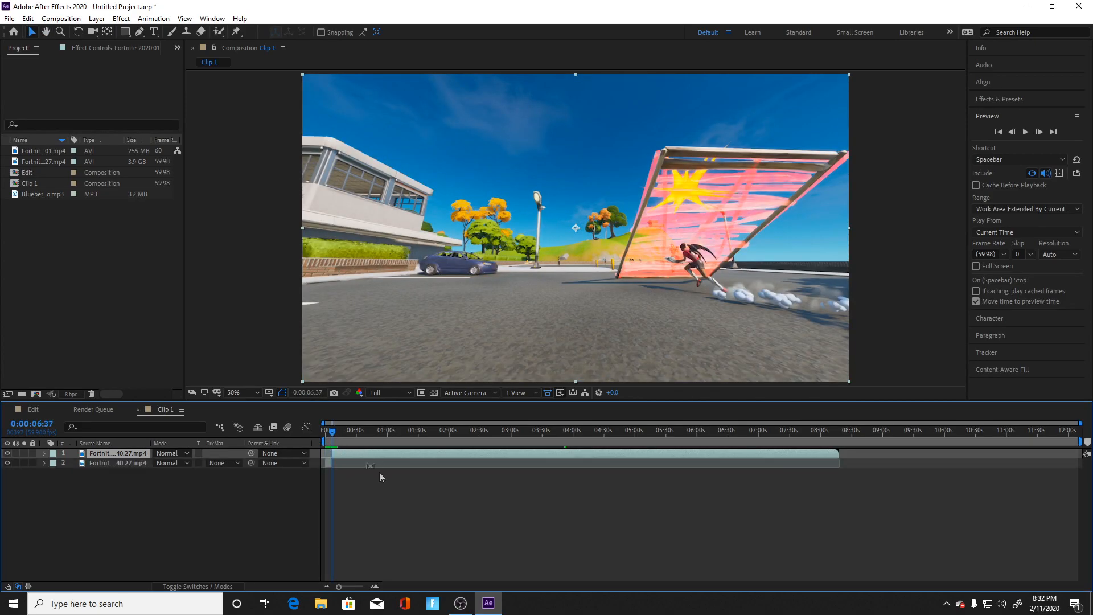
key(Delete)
Step: Shorten Clip 1's work area to the end of the remaining footage and trim the composition to it
click(1078, 443)
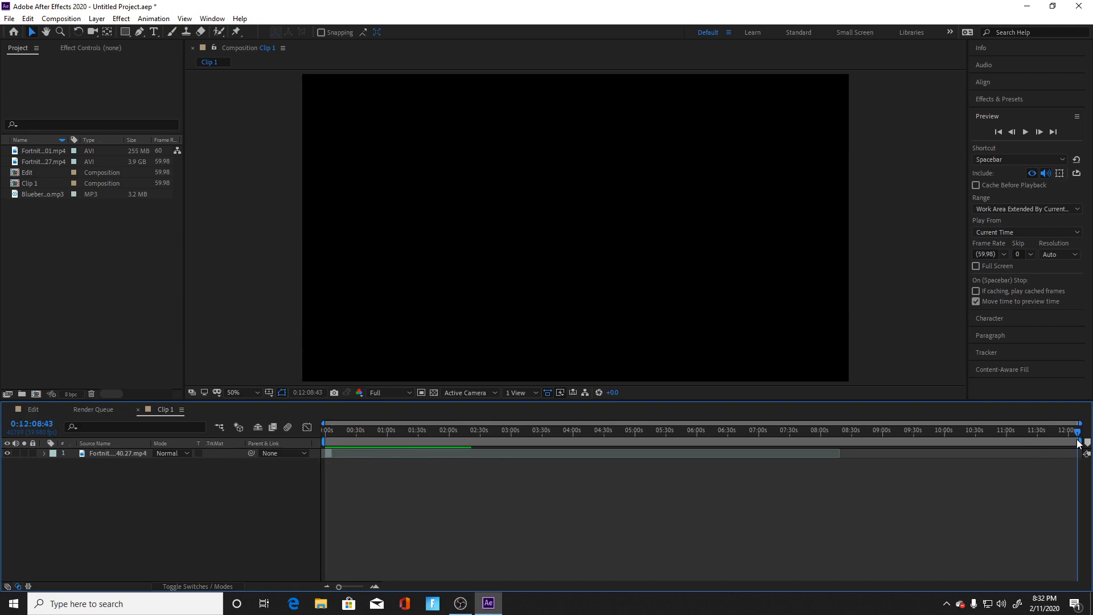
drag(1083, 443, 333, 480)
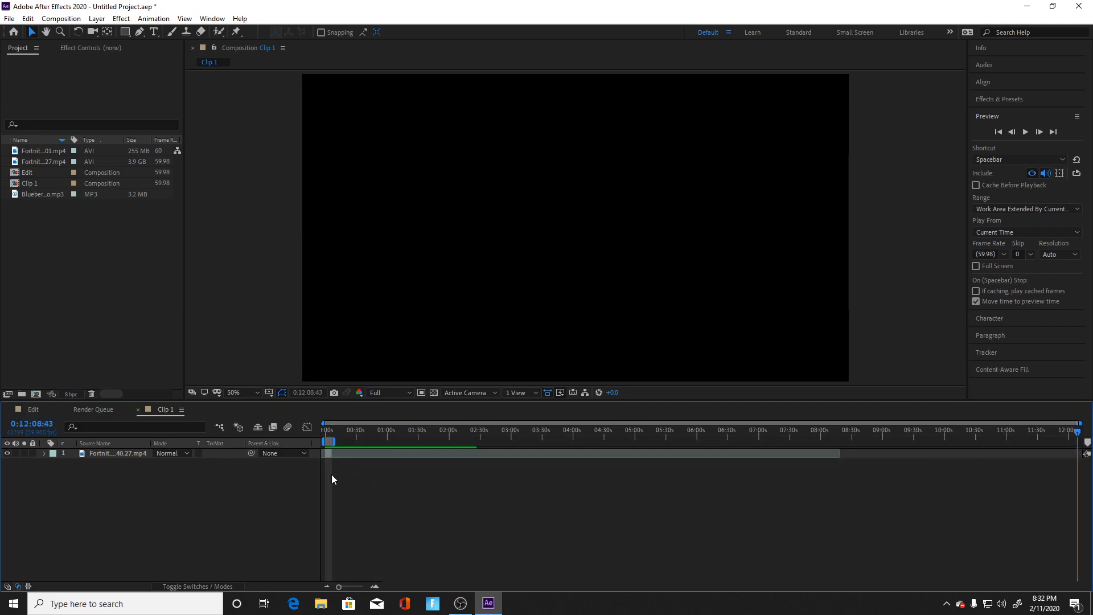
right_click(329, 442)
click(378, 476)
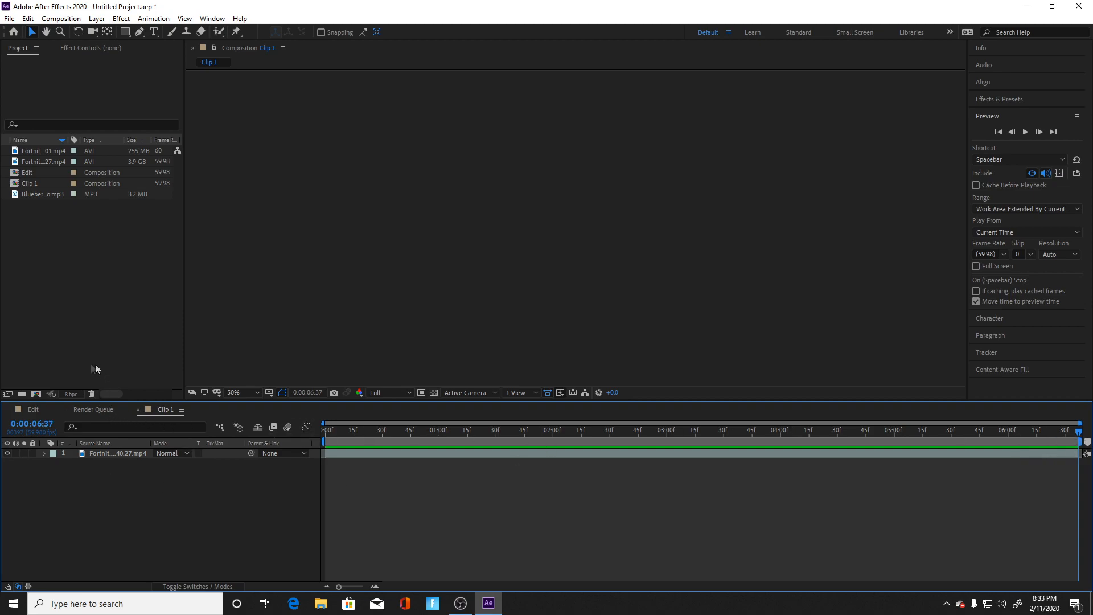
Step: Add Clip 1 to the Edit composition's timeline above the Blueberry Faygo layer
click(38, 409)
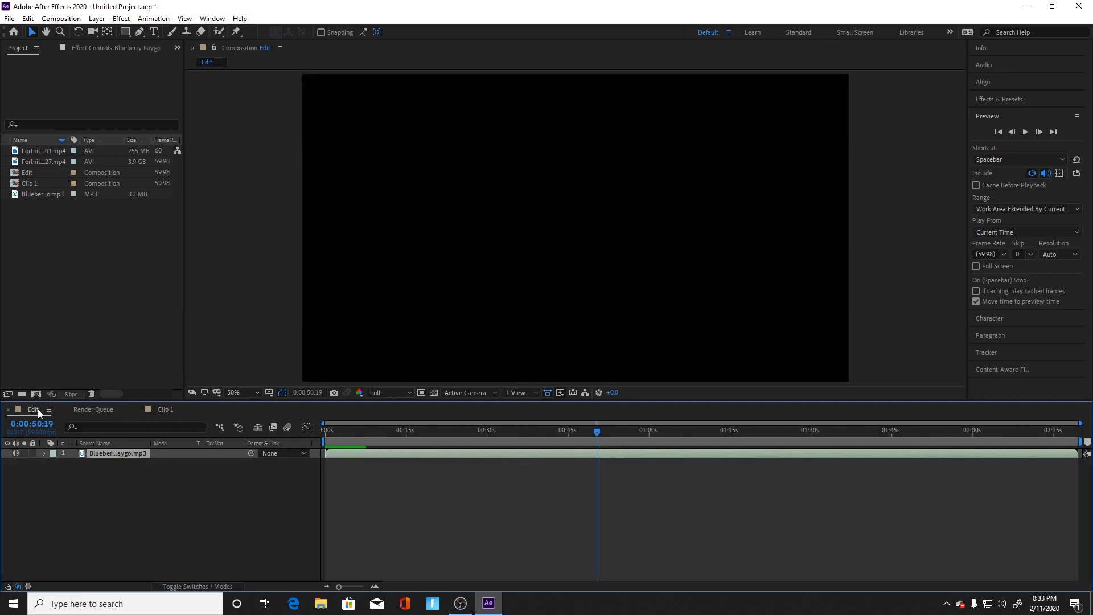
click(34, 172)
ctrl+click(29, 183)
drag(29, 183, 121, 449)
ctrl+click(40, 184)
click(38, 173)
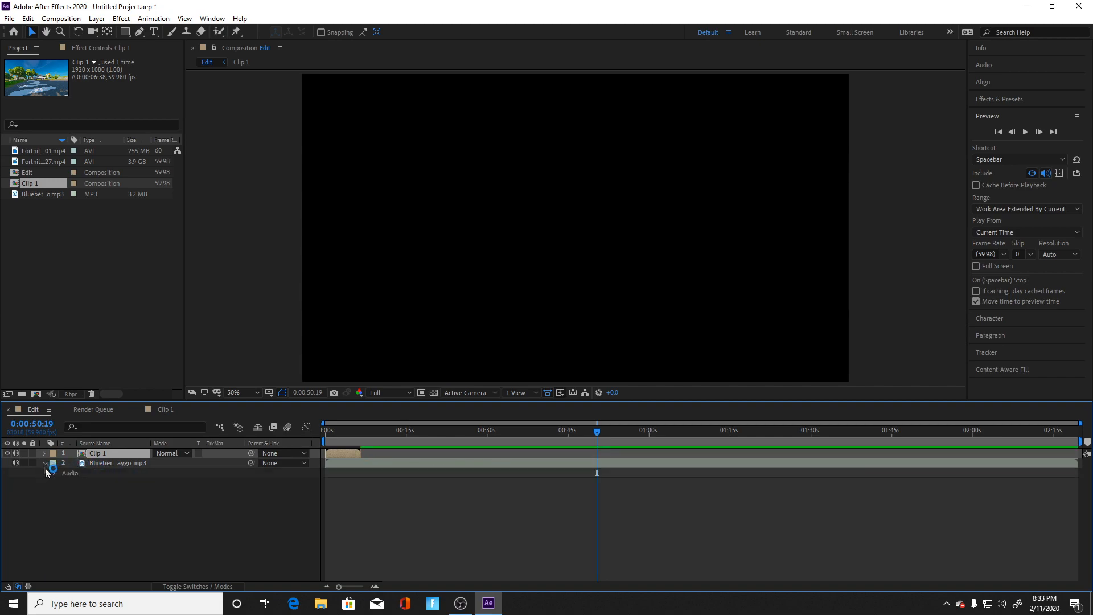
Step: Show the audio waveform of the Blueberry Faygo layer in the Edit timeline
click(54, 473)
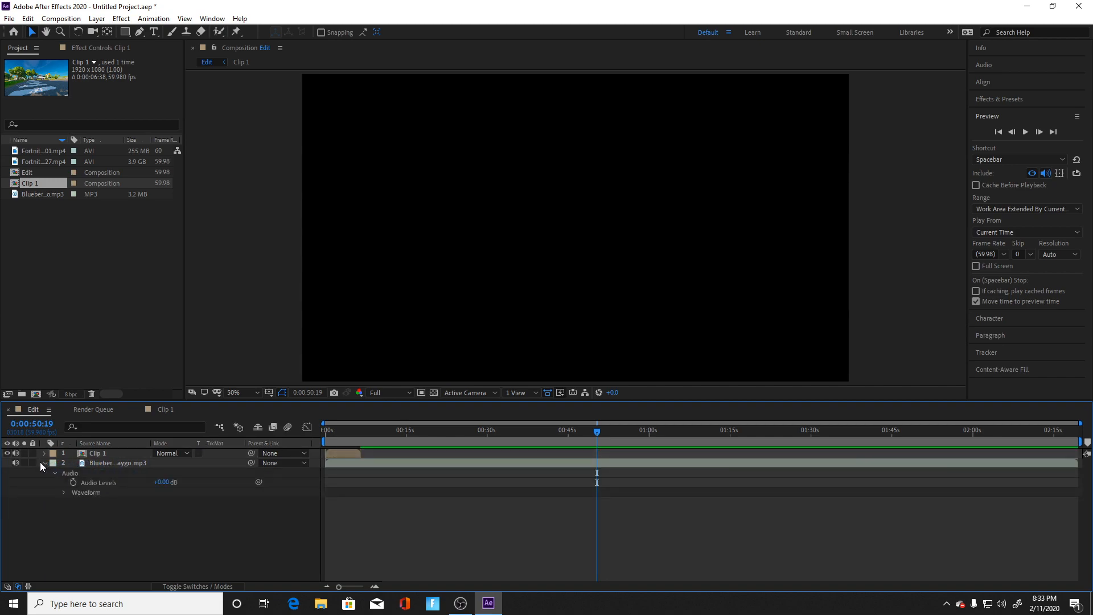
click(63, 493)
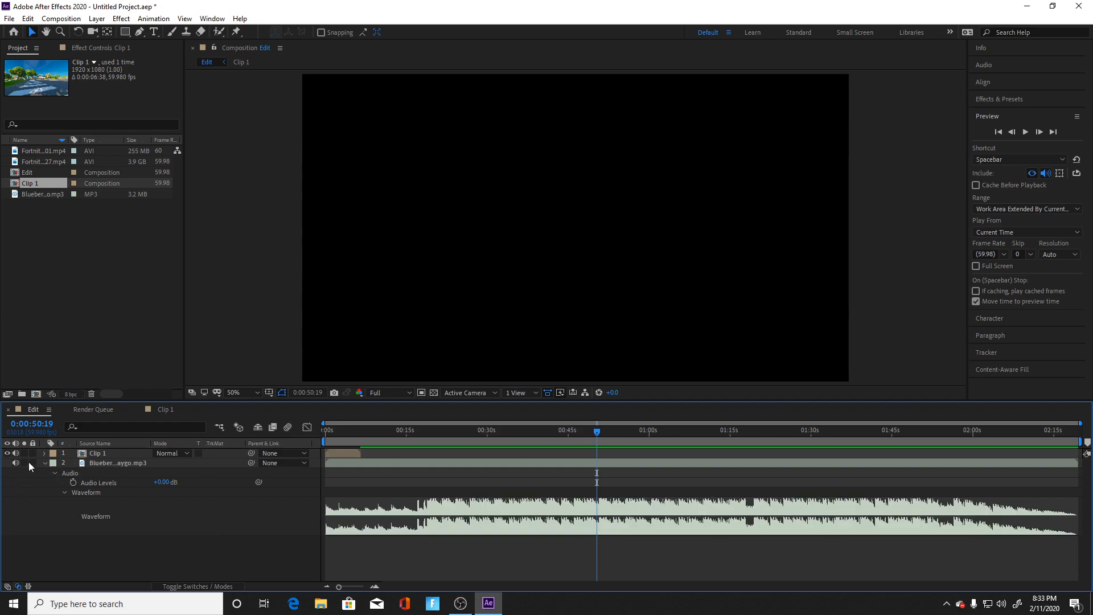
click(45, 464)
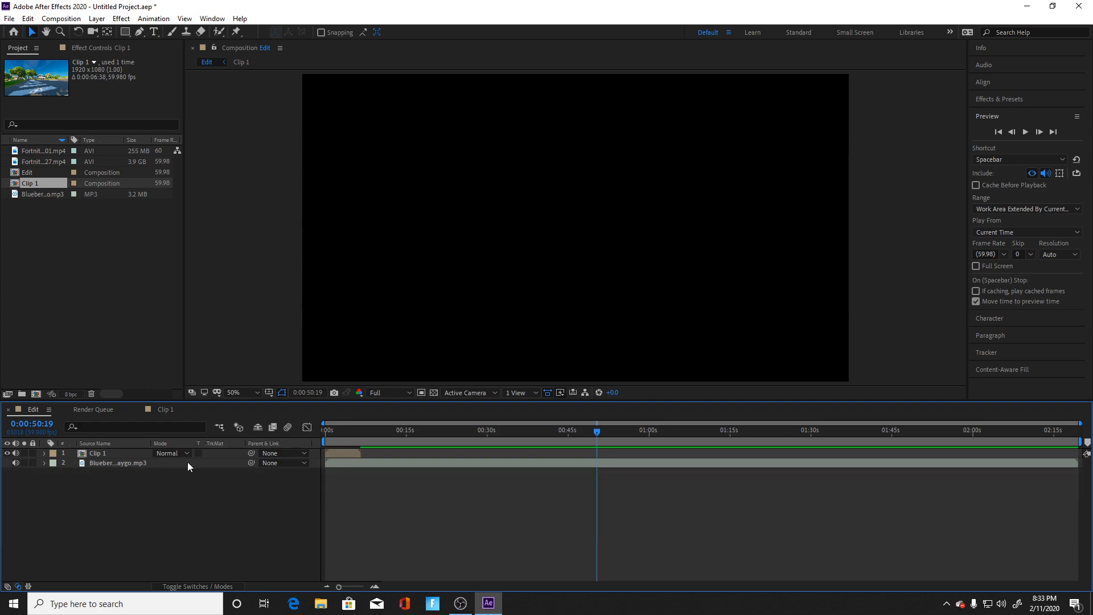
click(127, 463)
key(w)
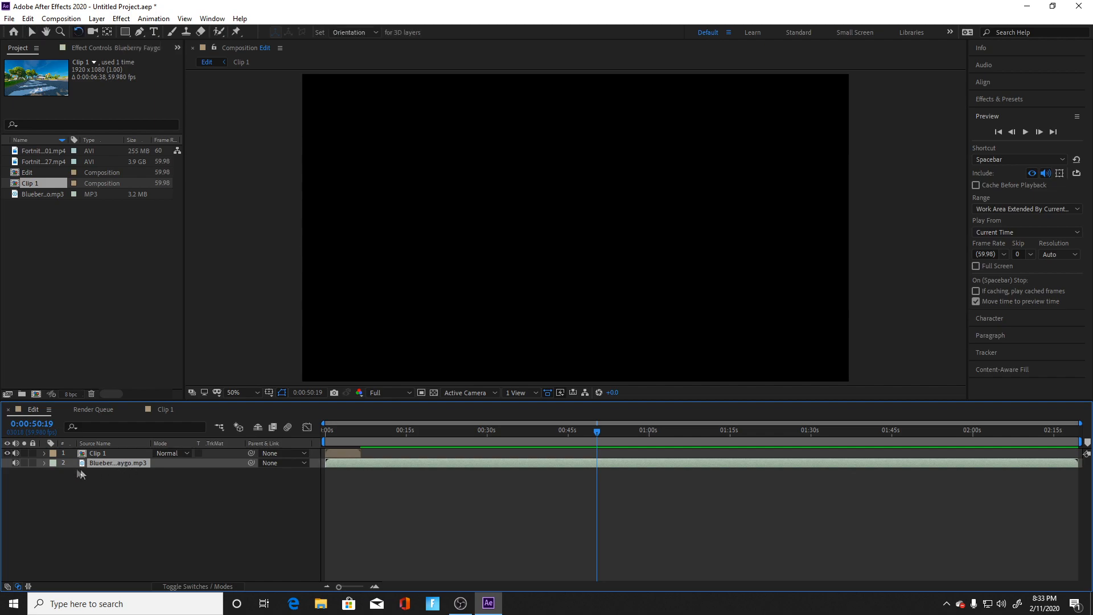
click(44, 462)
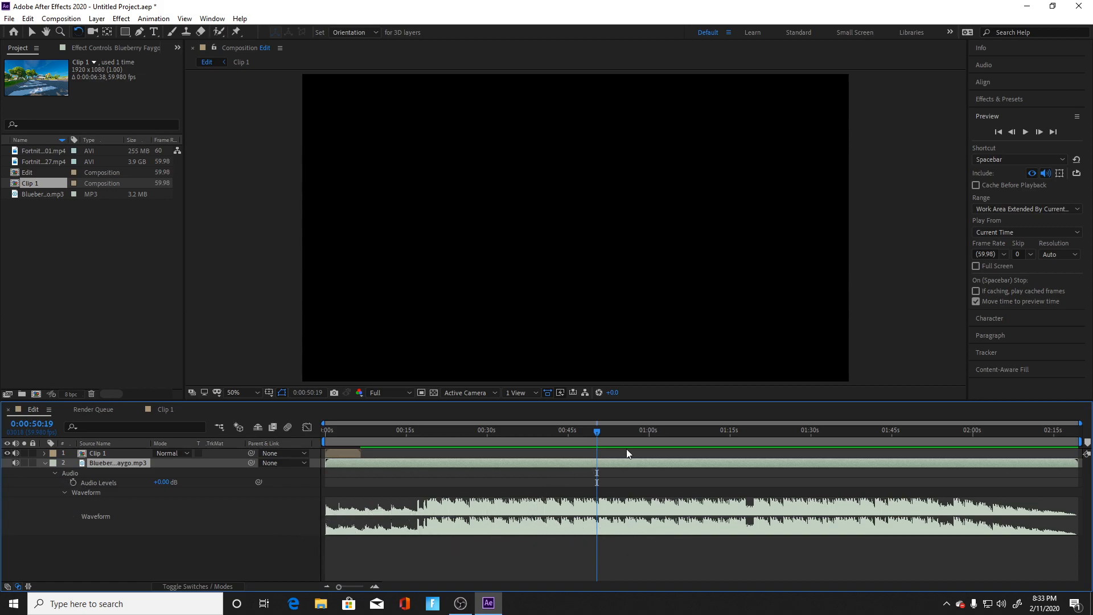
Step: Play the song from 0:00:14:13 and add a composition marker at 0:00:19:31, where the waveform gets louder
click(352, 589)
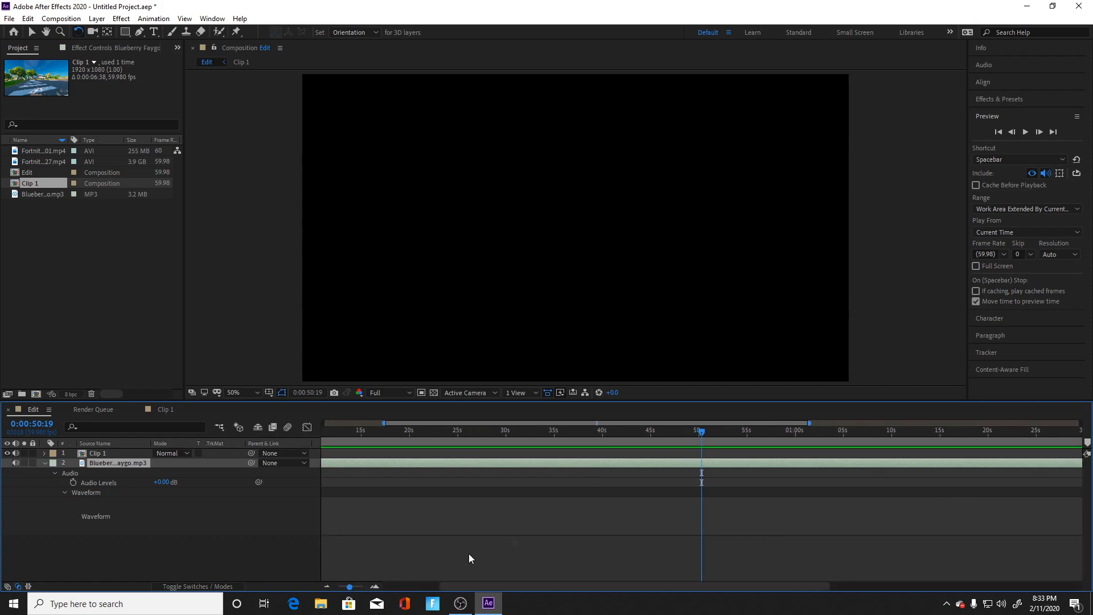
drag(706, 433, 492, 433)
drag(462, 522, 354, 545)
key(space)
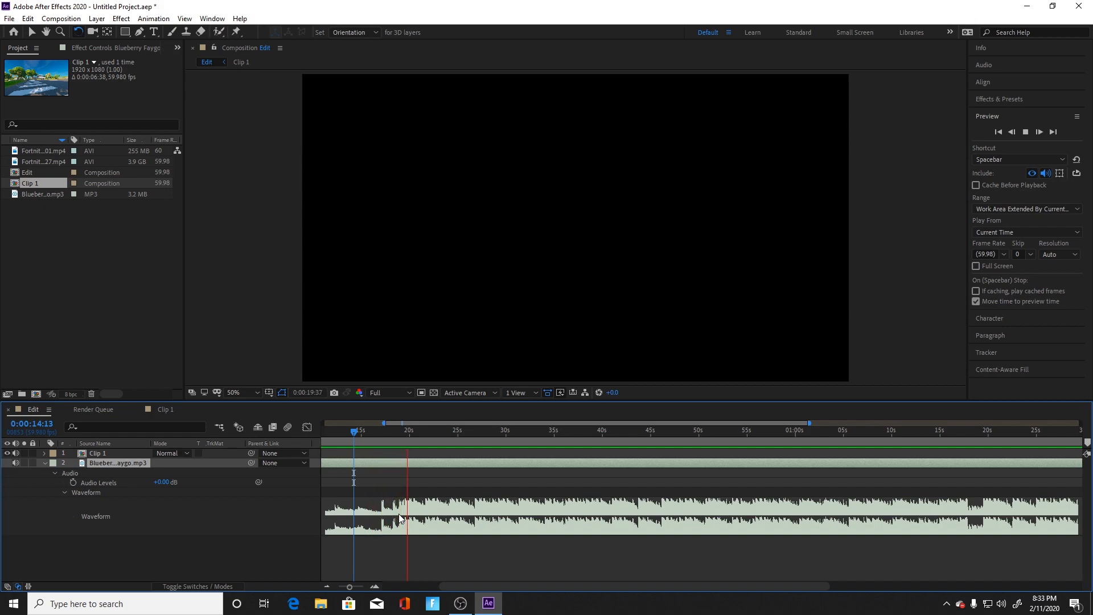
drag(420, 438, 406, 440)
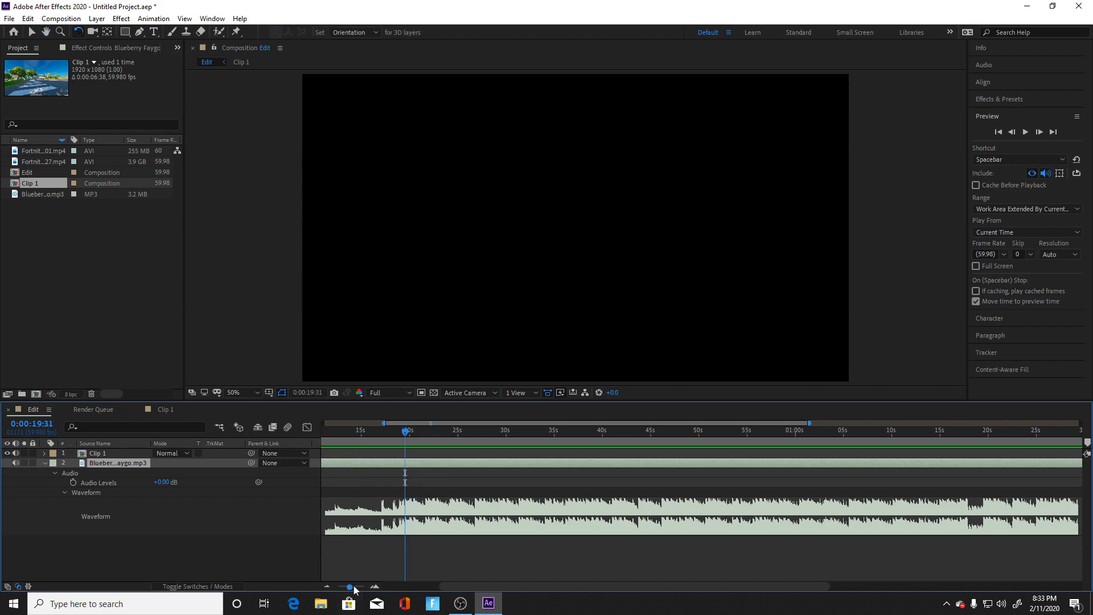
key(equal)
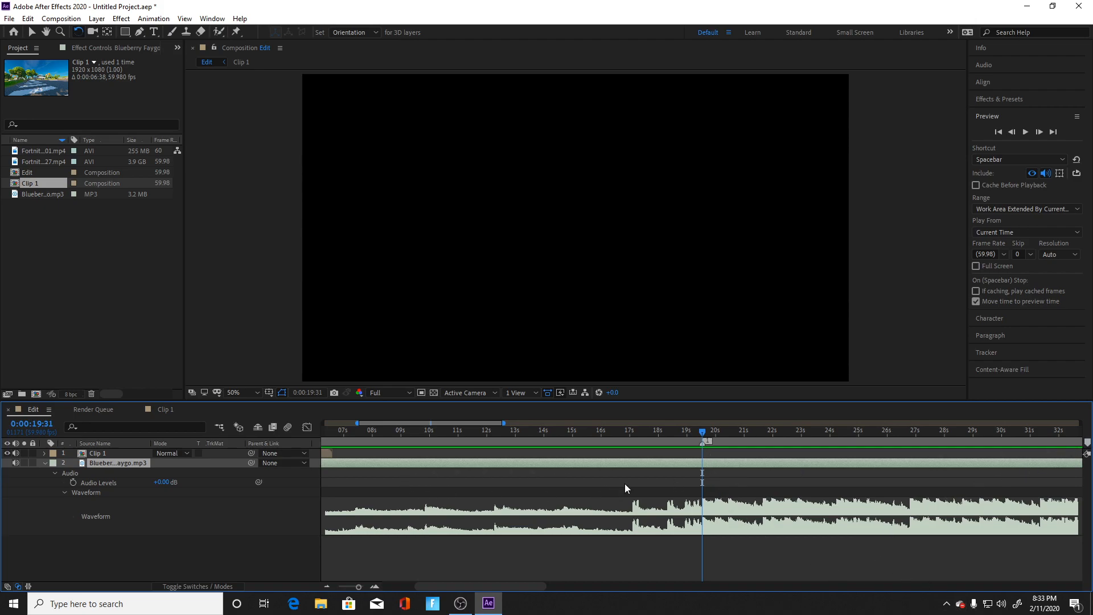
Step: Move Clip 1 to start at the 0:00:19:31 marker, preview it and add another composition marker at 0:00:19:58
drag(328, 459, 888, 457)
key(space)
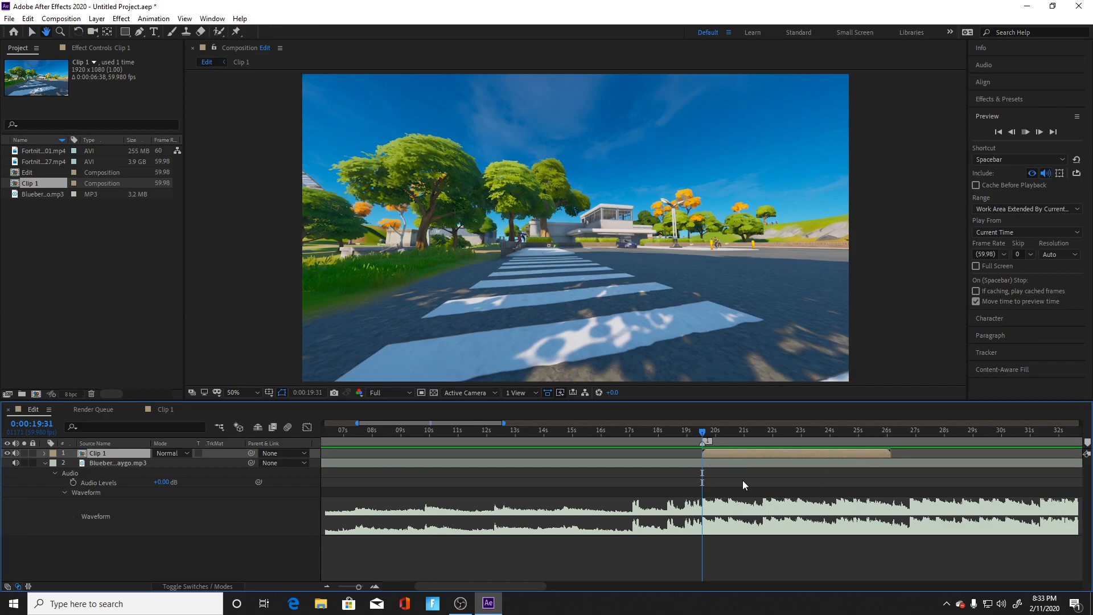
key(space)
drag(730, 435, 715, 437)
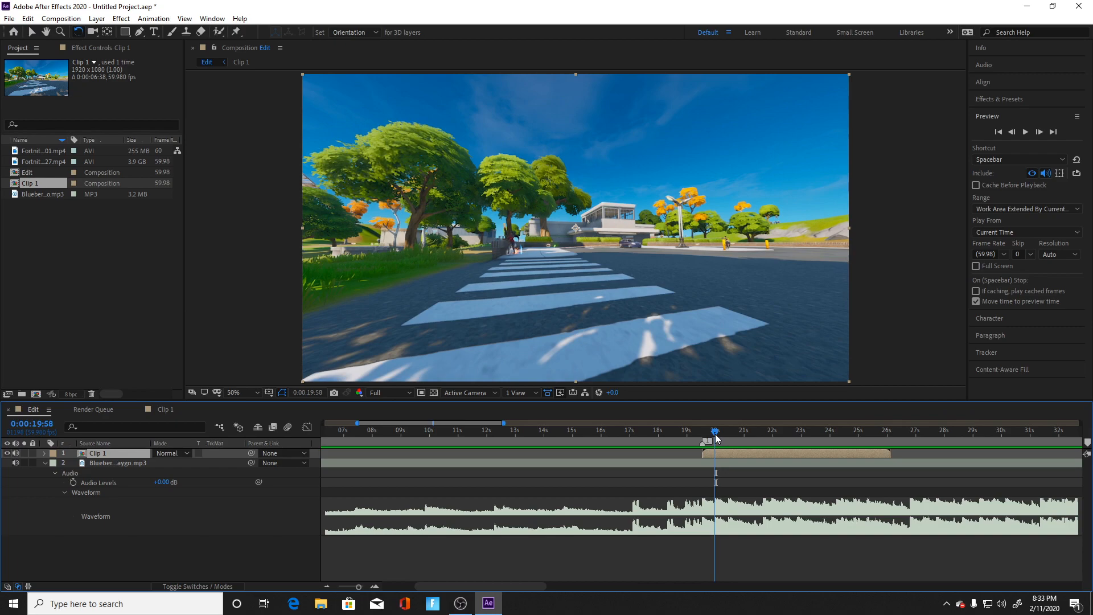
click(1088, 442)
Step: Enable time remapping on the Clip 1 layer in the Edit composition
right_click(733, 455)
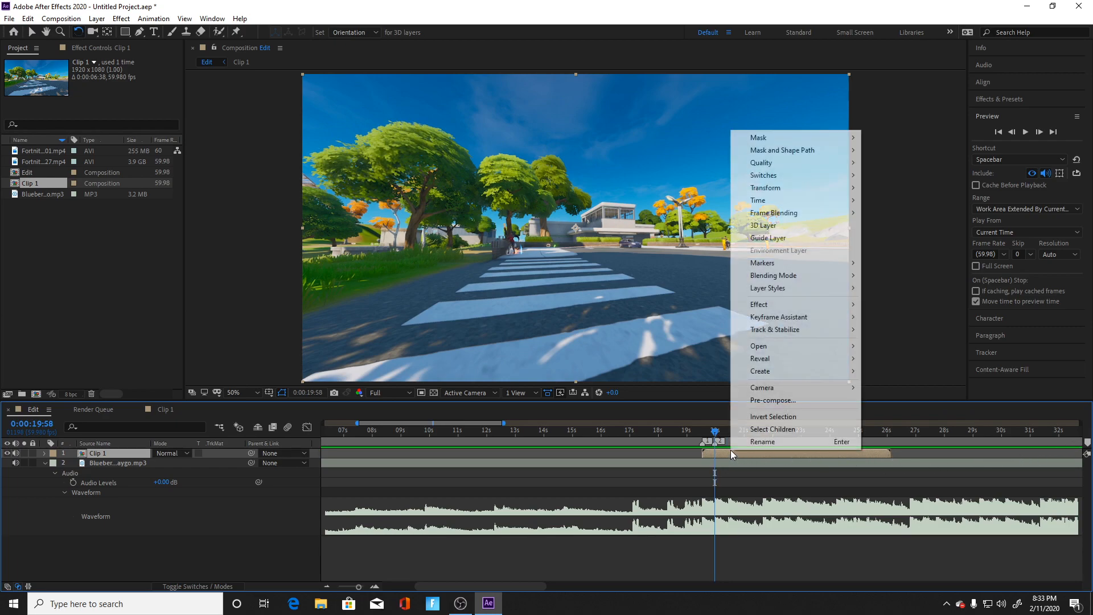
right_click(710, 457)
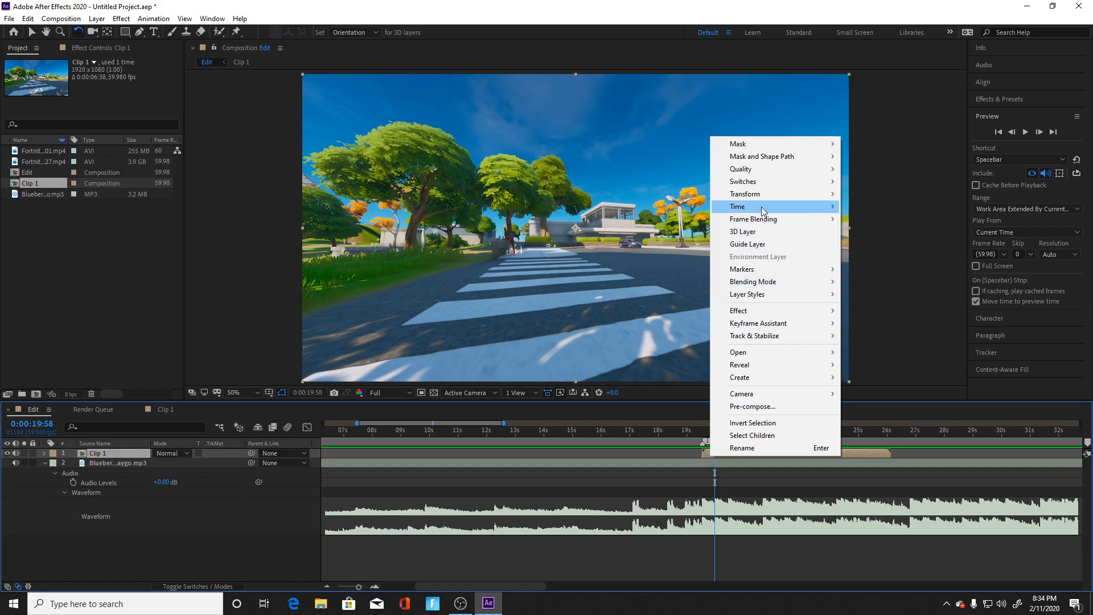
mouse_move(763, 211)
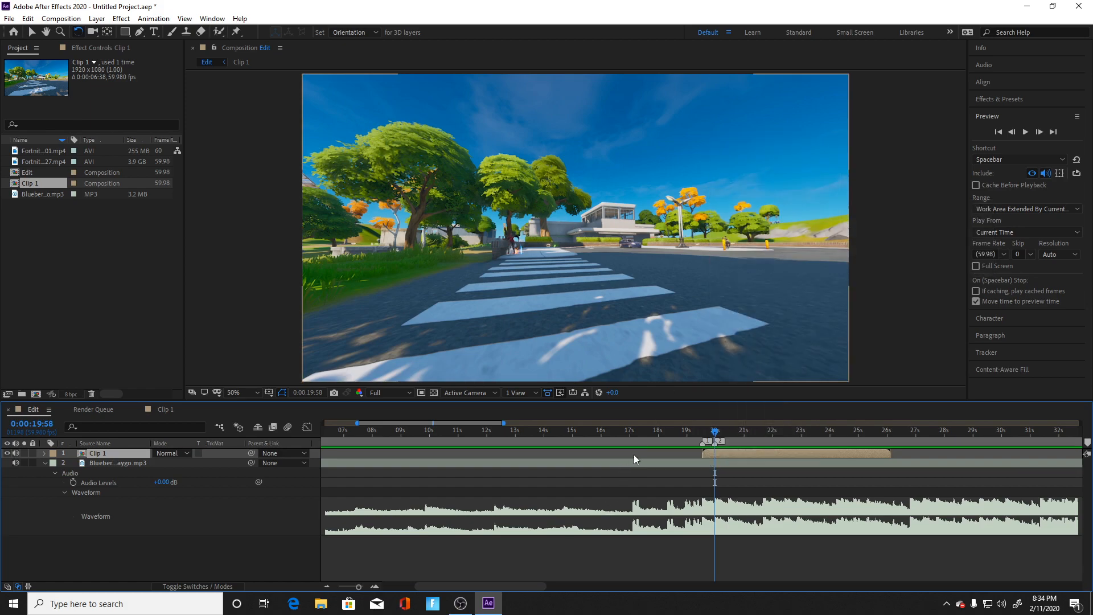
click(660, 456)
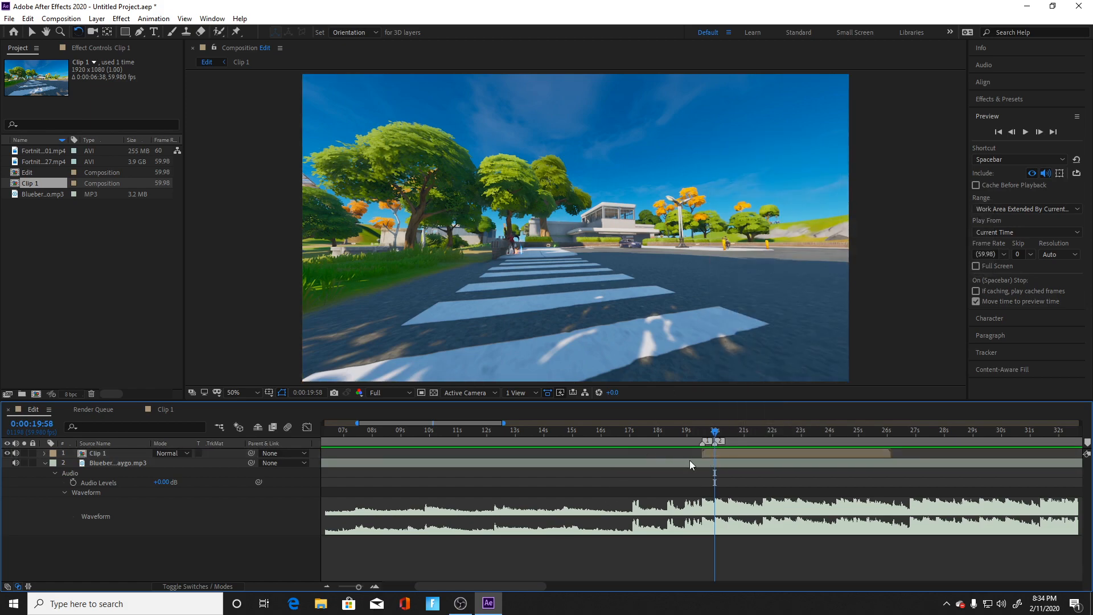
click(722, 456)
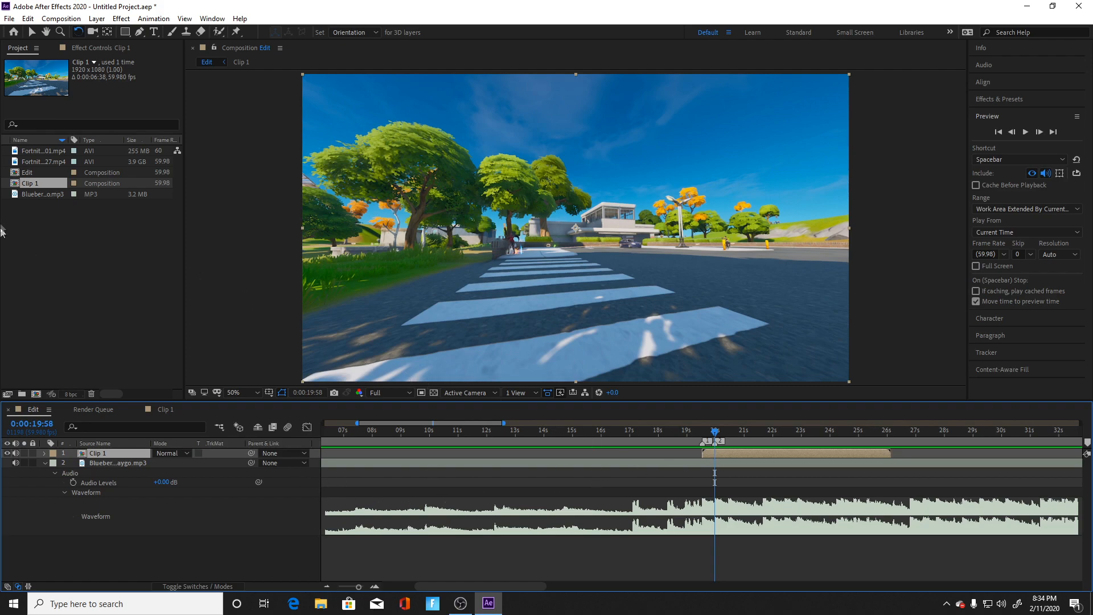
click(26, 220)
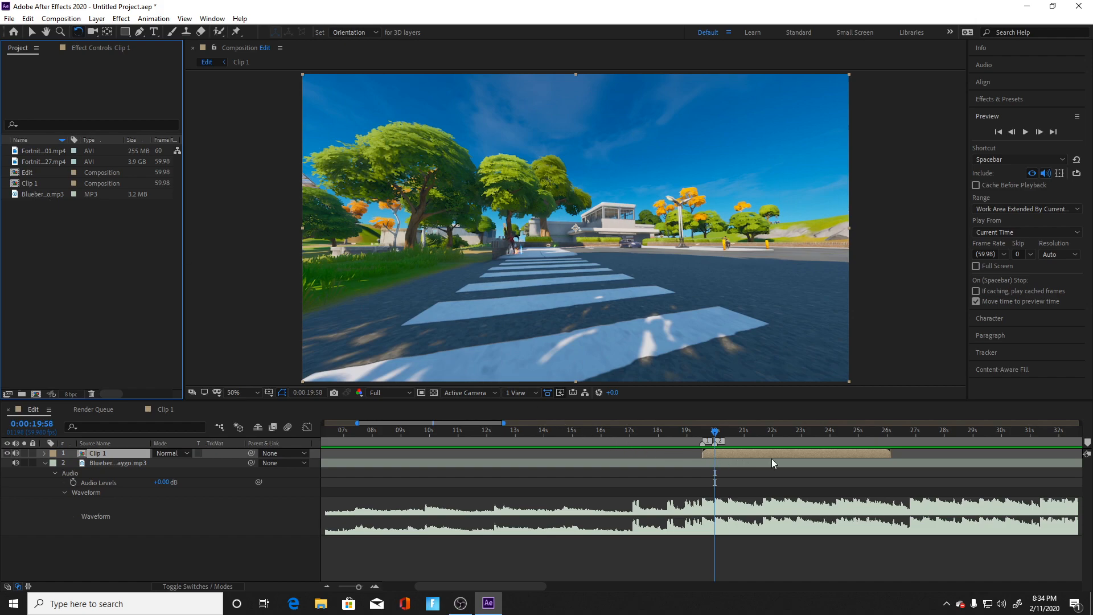
click(715, 455)
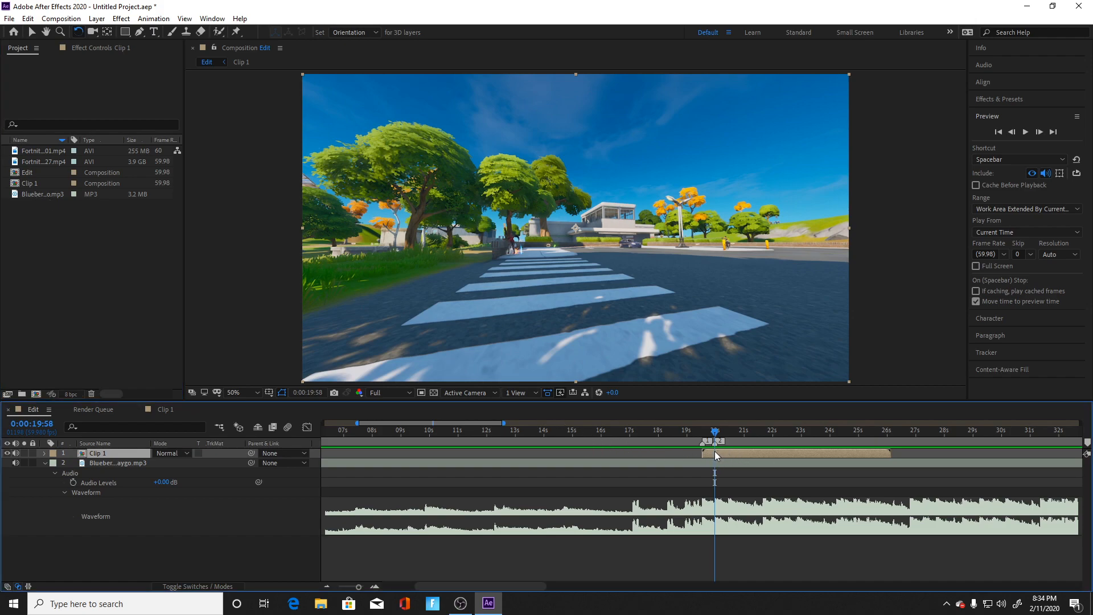
right_click(831, 454)
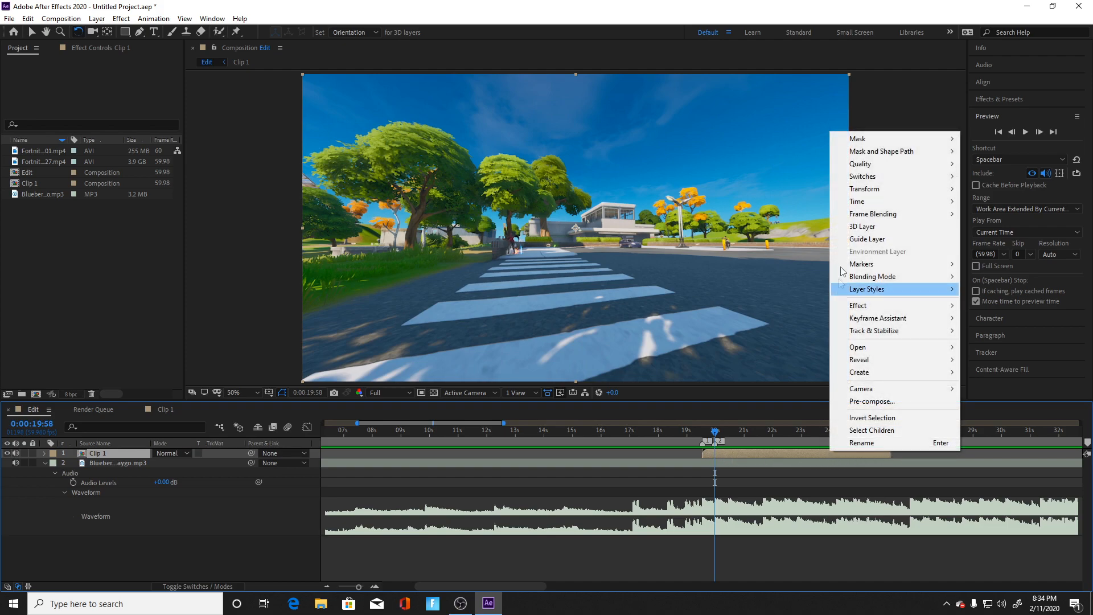
mouse_move(855, 202)
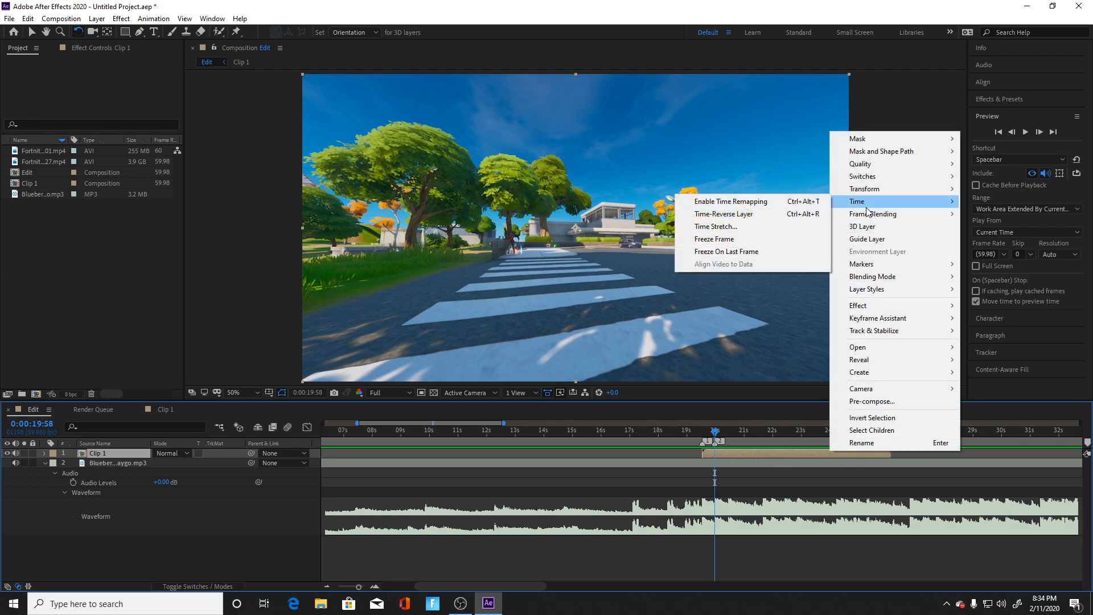
click(789, 206)
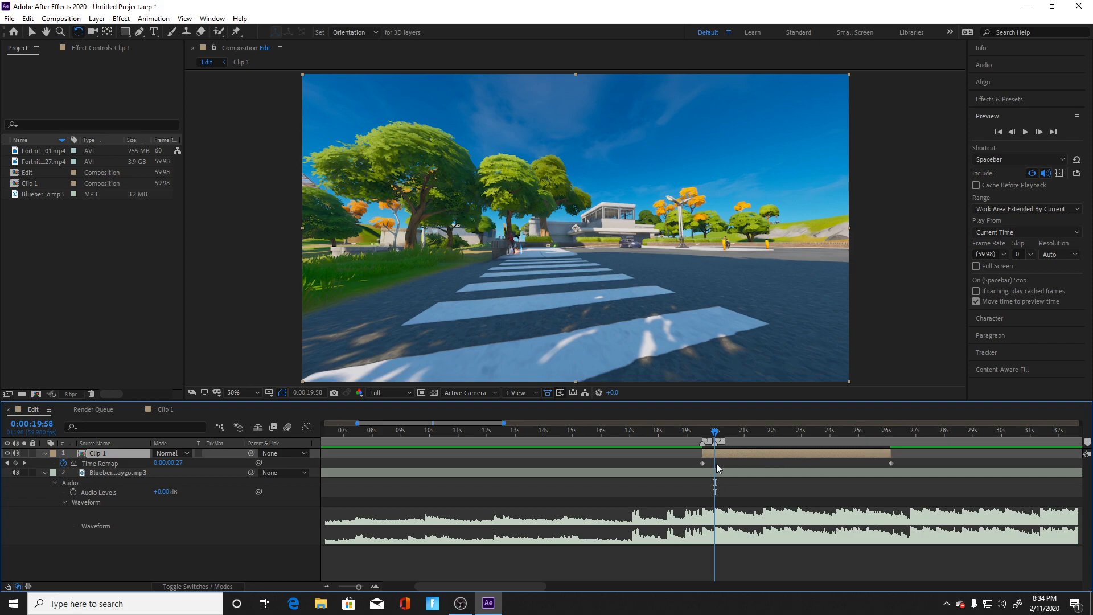
right_click(742, 458)
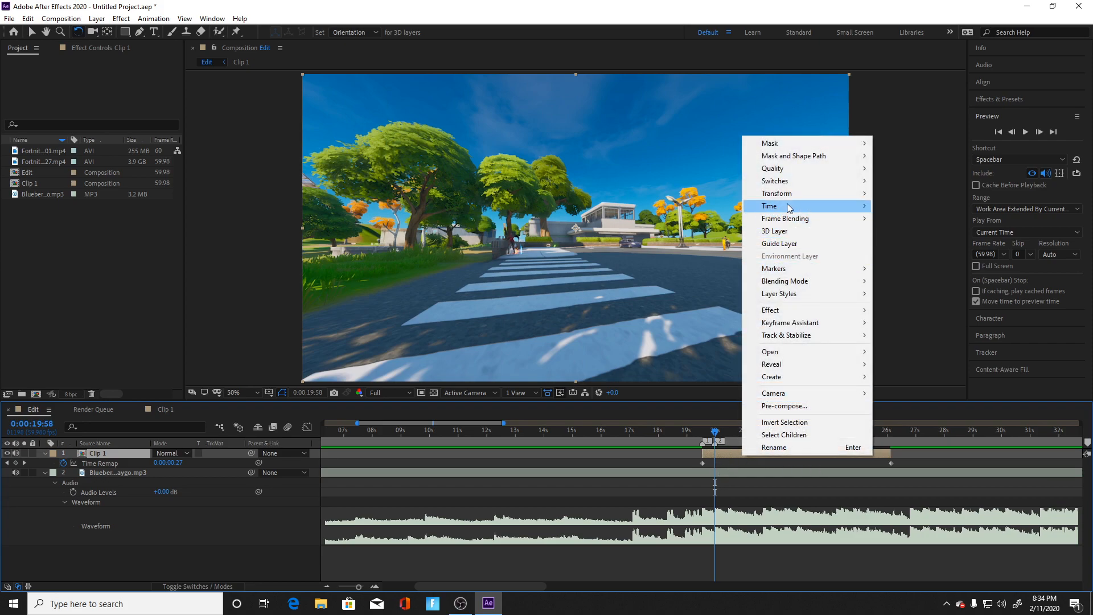
mouse_move(796, 207)
click(732, 462)
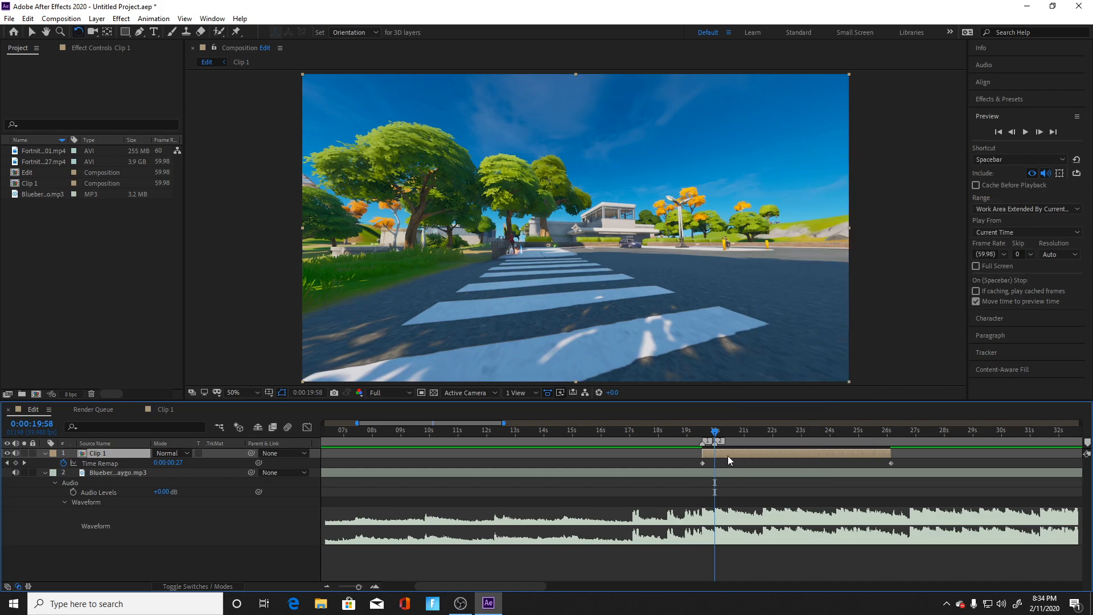
Step: Move Clip 1's ending Time Remap keyframe and the layer's end to the 0:00:19:58 marker, and preview from 0:00:19:22
drag(891, 464, 715, 471)
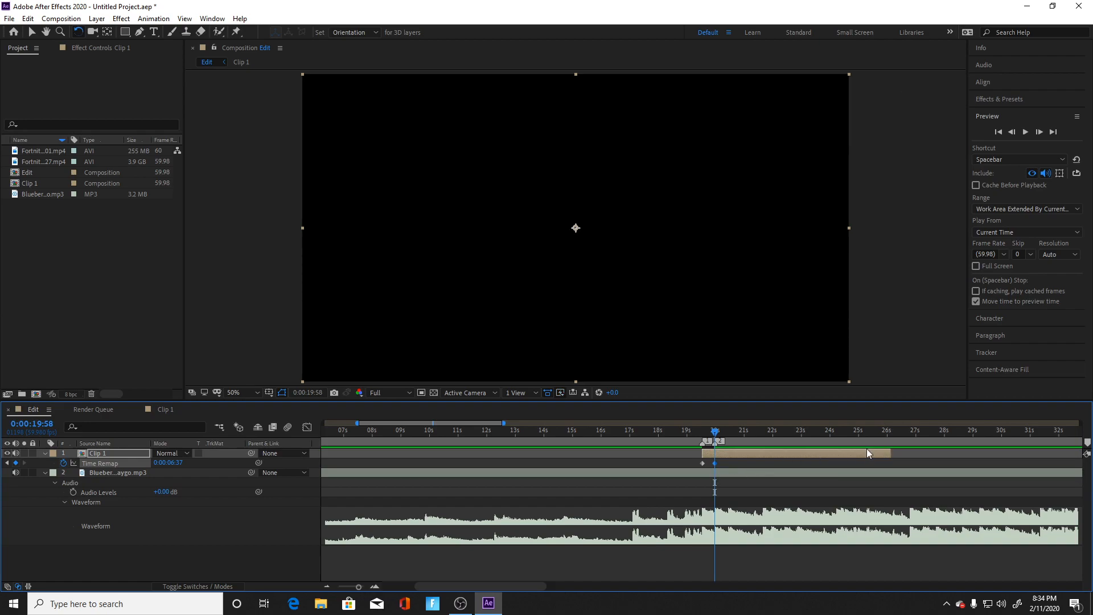
click(730, 459)
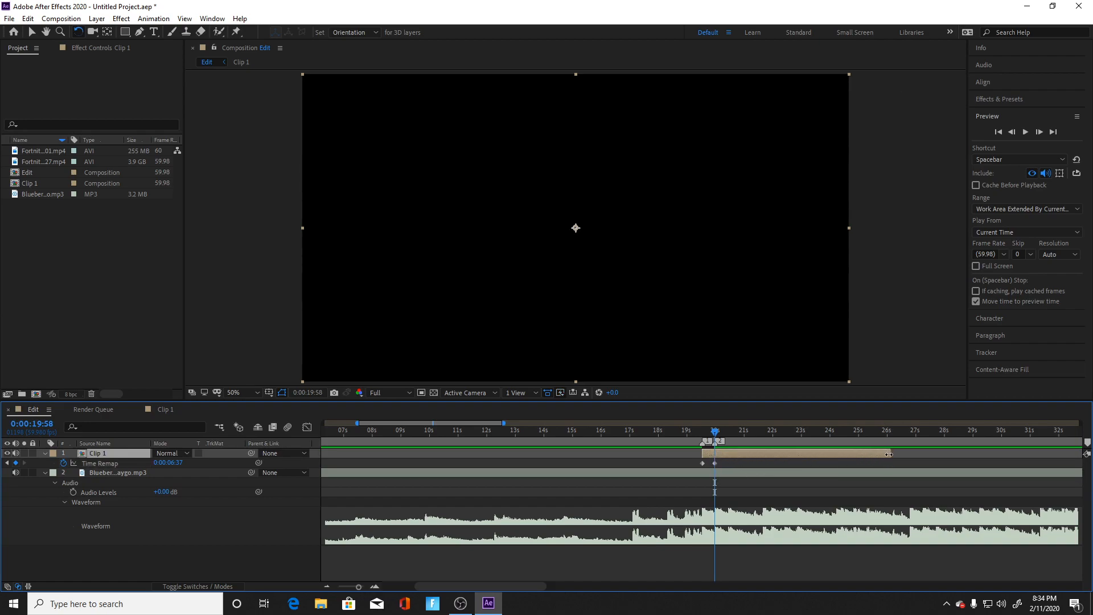
drag(892, 454, 720, 457)
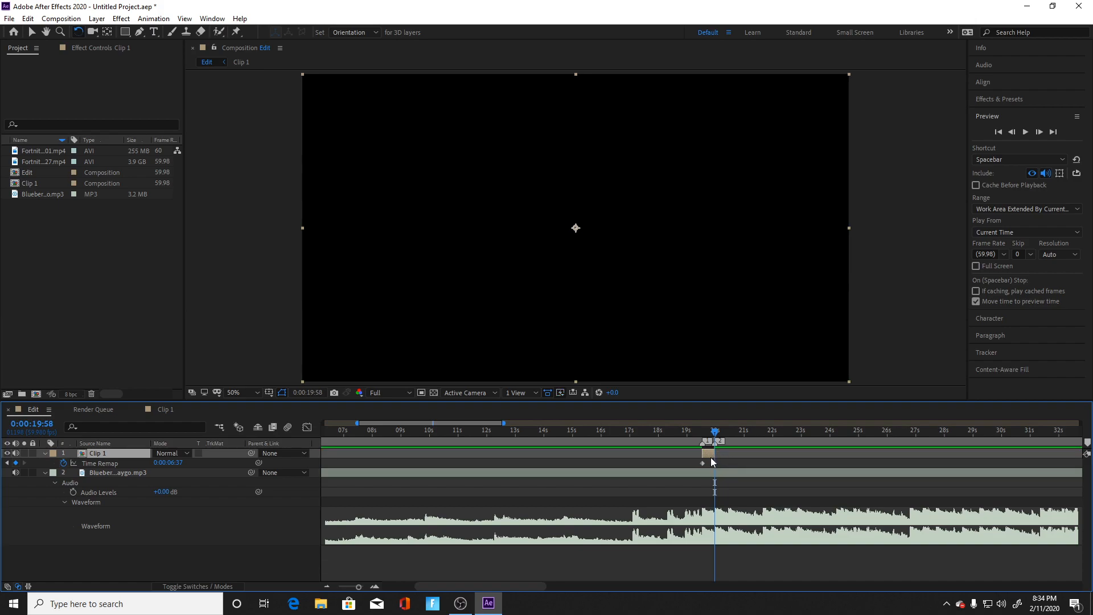
drag(716, 434, 699, 437)
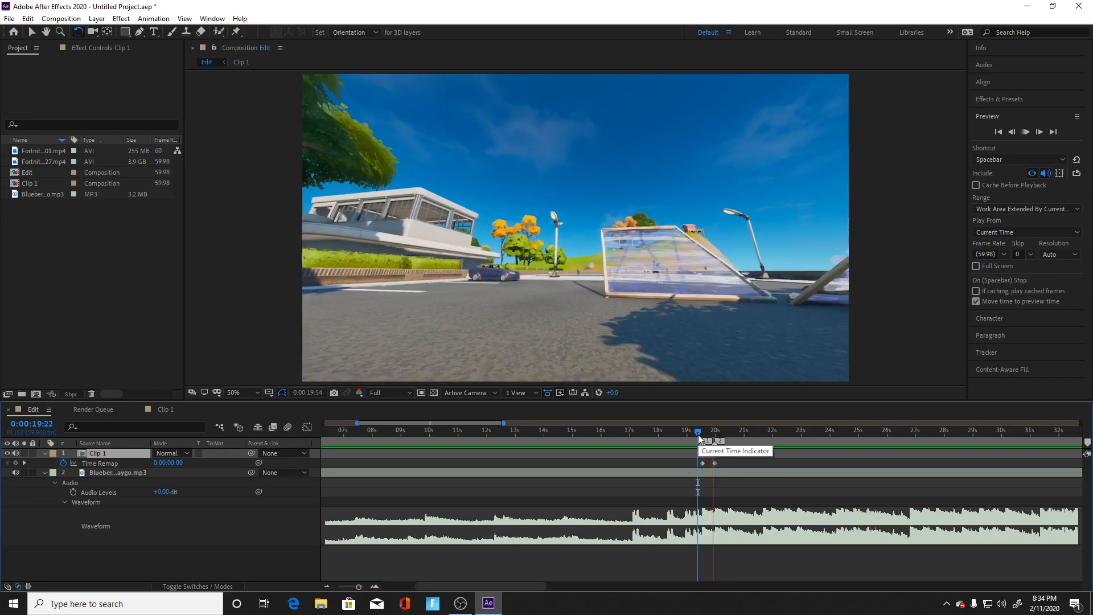
key(space)
drag(724, 438, 705, 438)
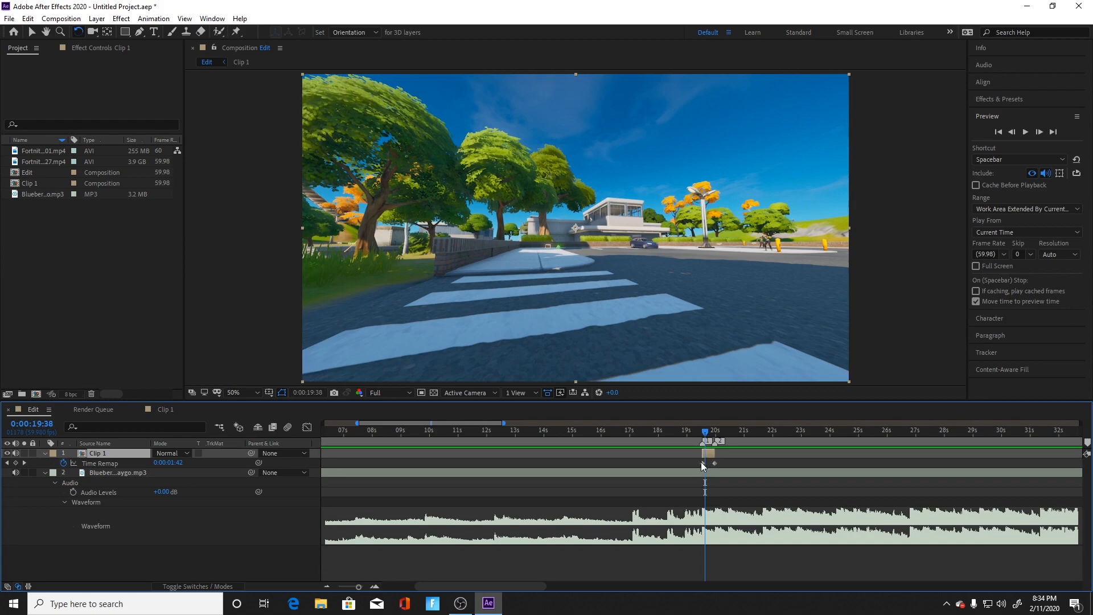
Step: Apply Easy Ease to both of Clip 1's Time Remap keyframes and scrub back to 0:00:19:34
click(703, 464)
mouse_move(715, 467)
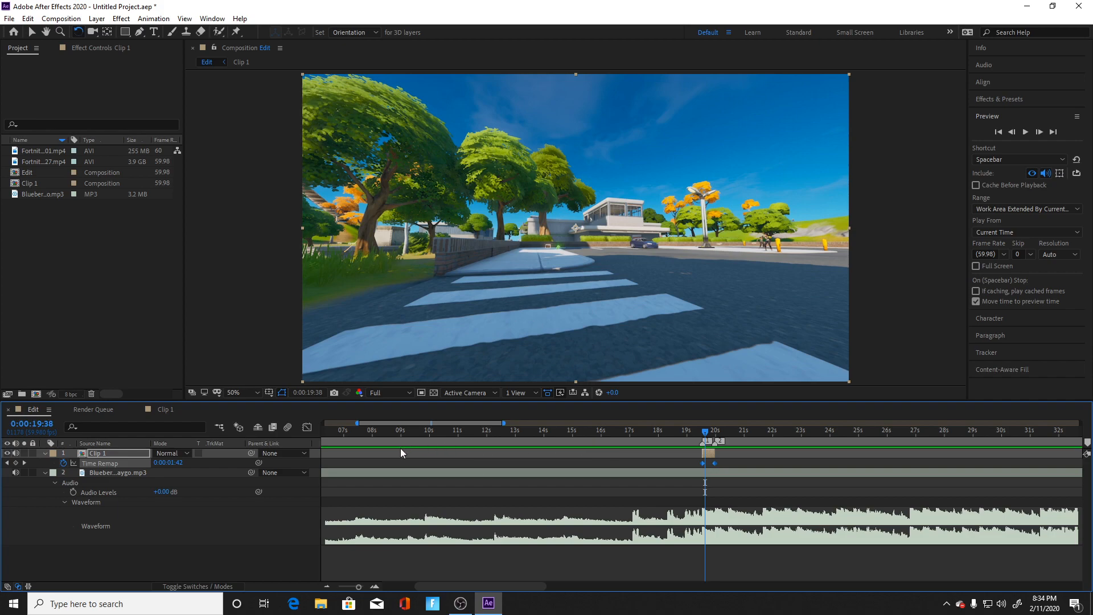
right_click(703, 466)
mouse_move(735, 456)
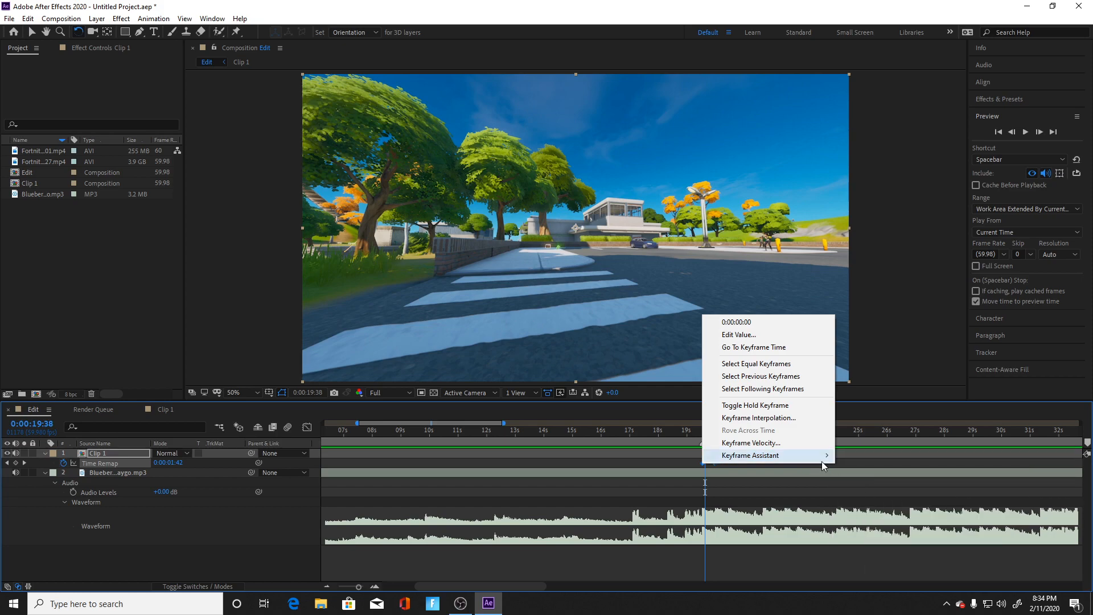
click(859, 493)
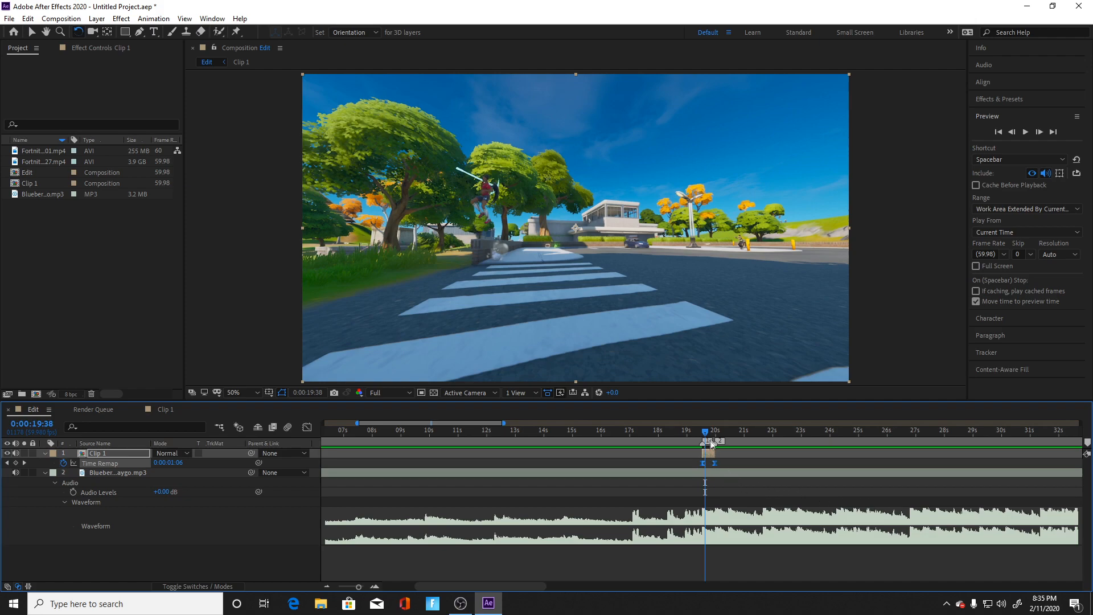
drag(710, 435, 703, 440)
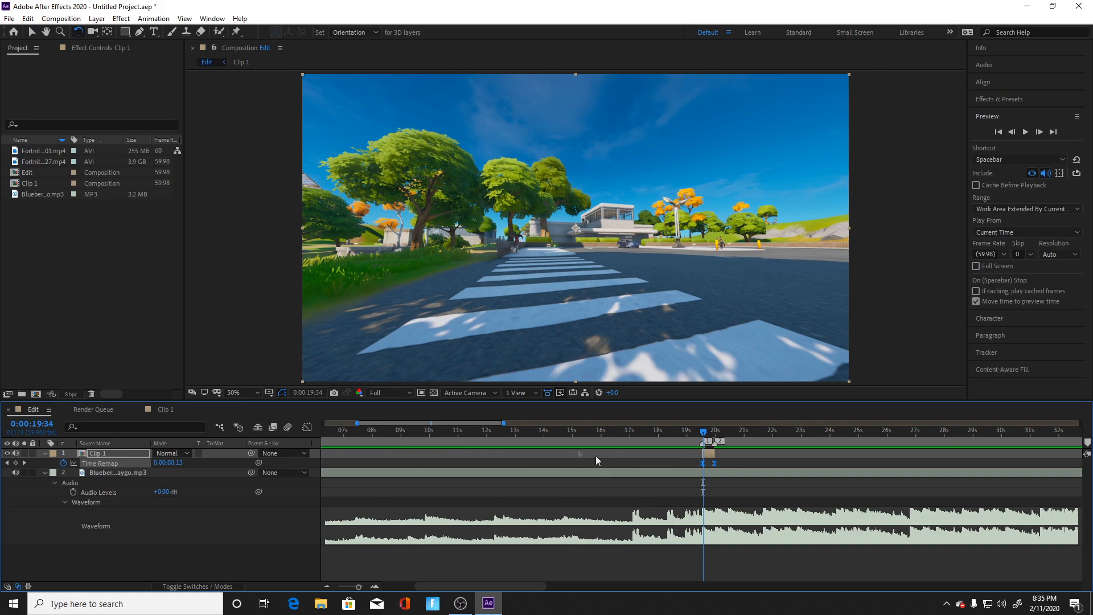
Step: Display the curve of Clip 1's two Time Remap keyframes in the Graph Editor, with the playhead at 0:00:19:42
click(646, 434)
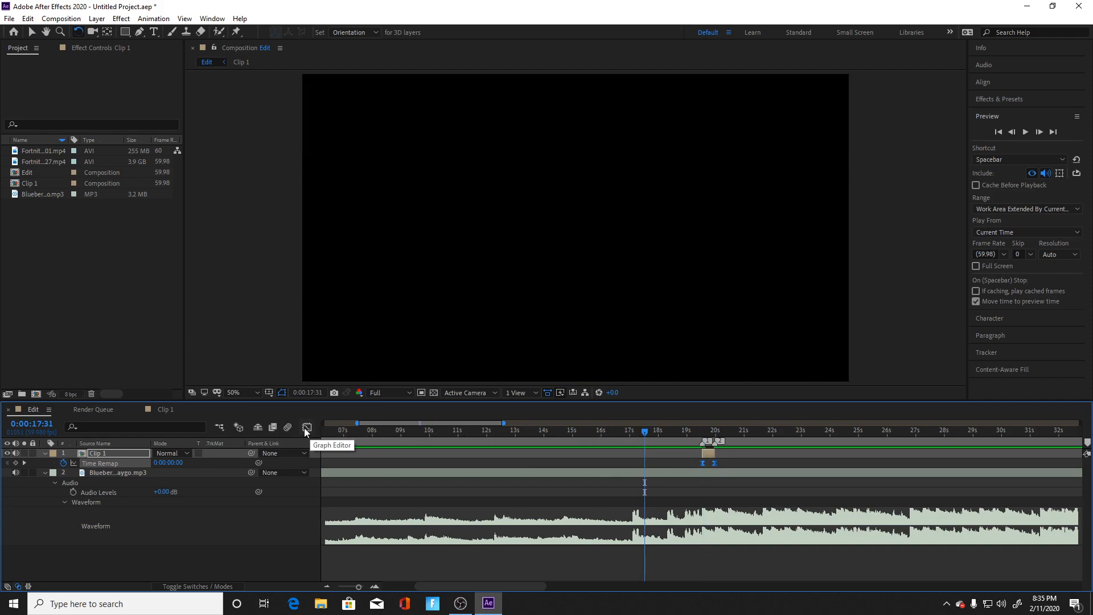
click(688, 466)
key(shift+F3)
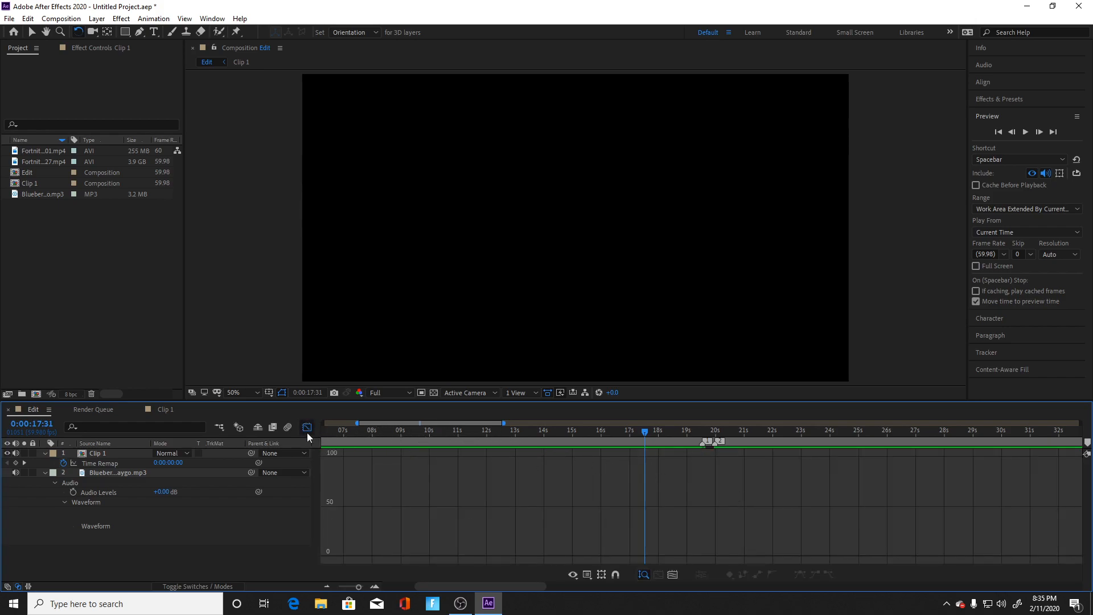
click(307, 429)
drag(723, 462, 691, 467)
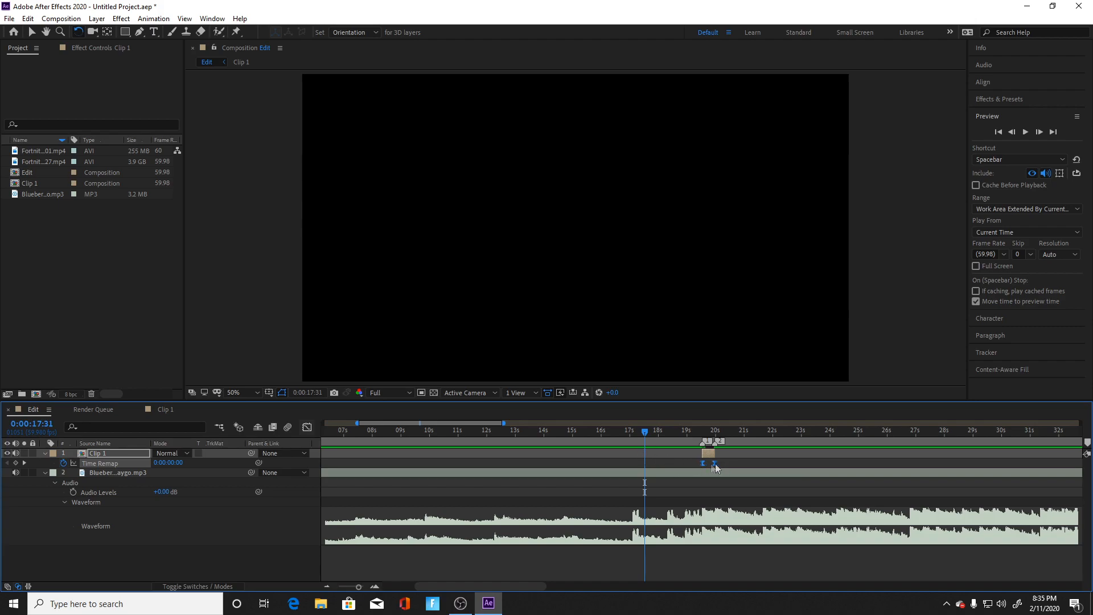
drag(648, 436, 709, 468)
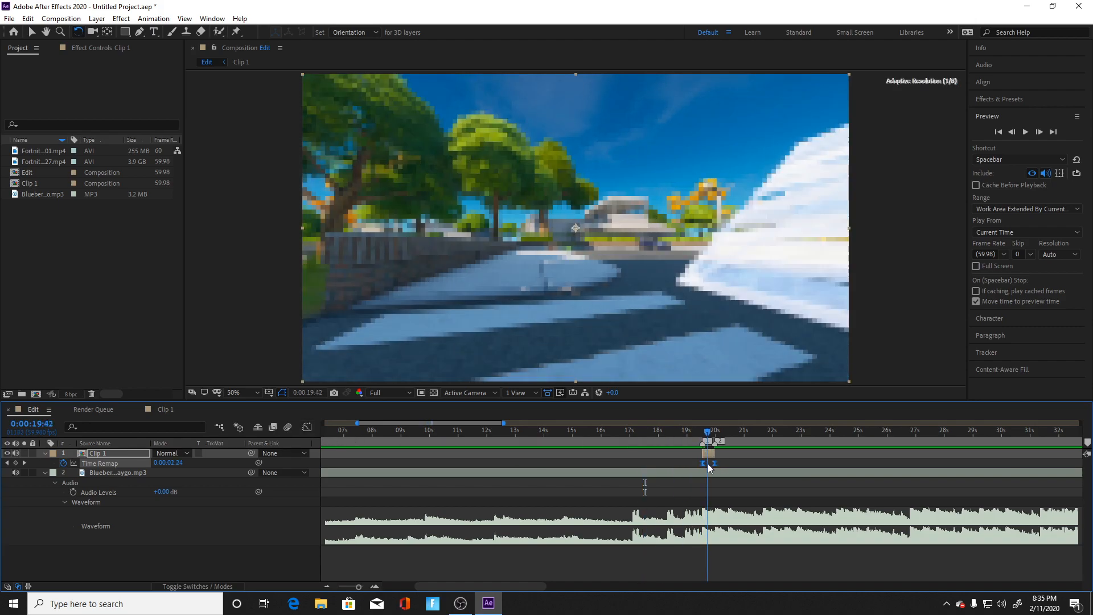
click(308, 427)
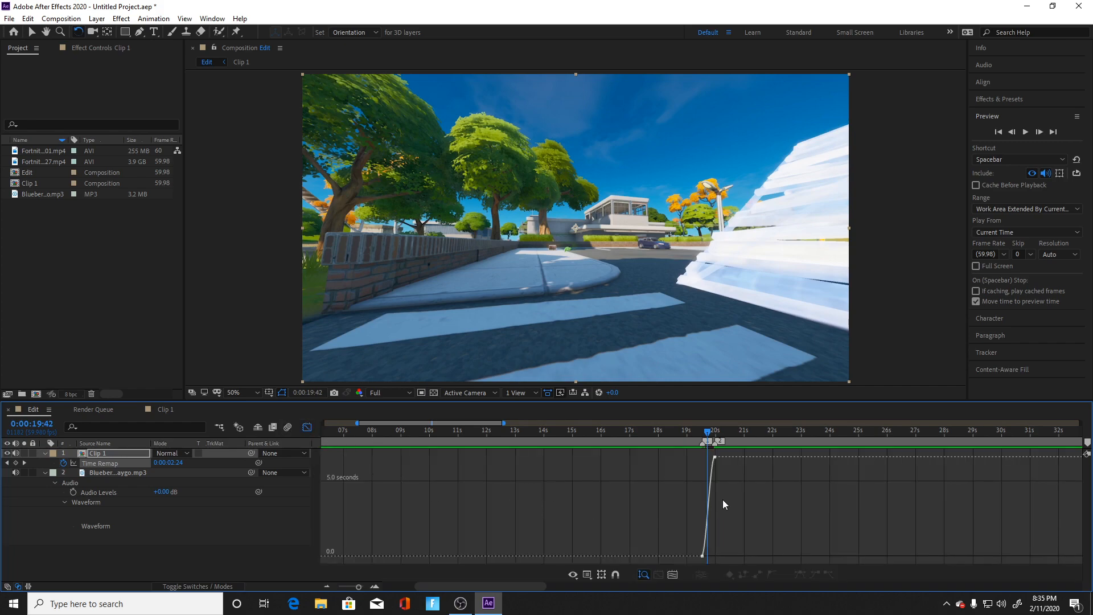
Step: Pull the first Time Remap keyframe's handle up and the last one's down for steep ends and a flatter middle, then close the Graph Editor
drag(359, 588, 364, 591)
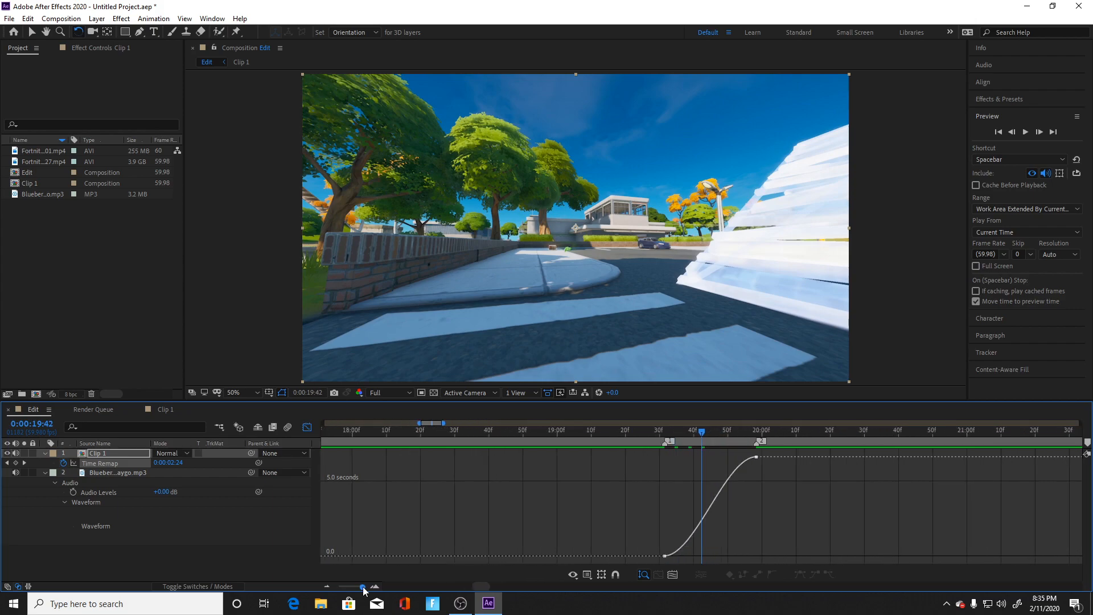
click(665, 556)
drag(697, 557, 684, 486)
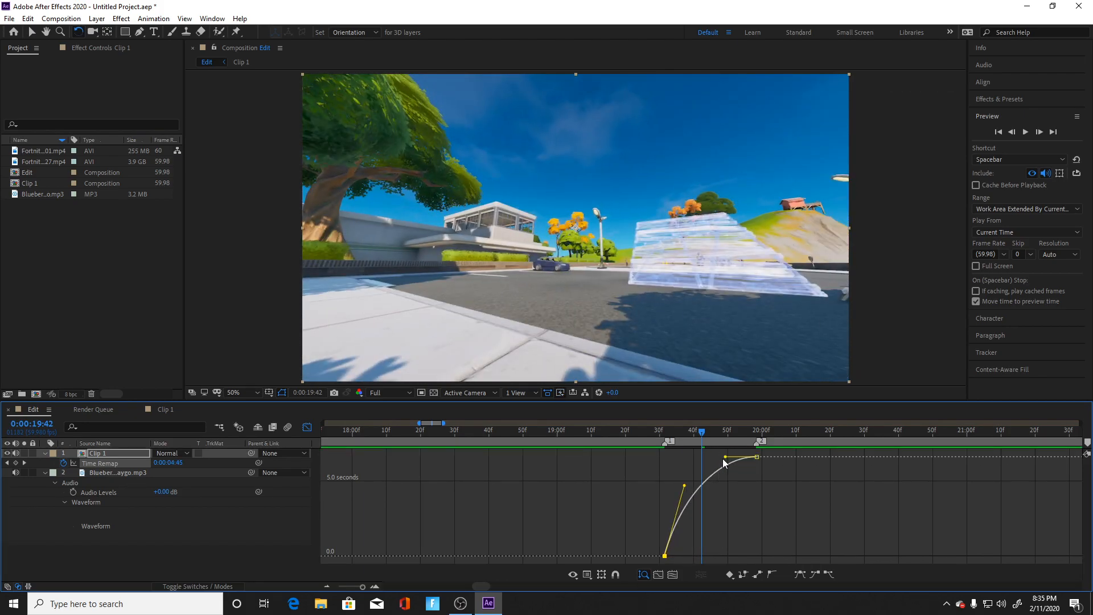
drag(726, 456, 743, 524)
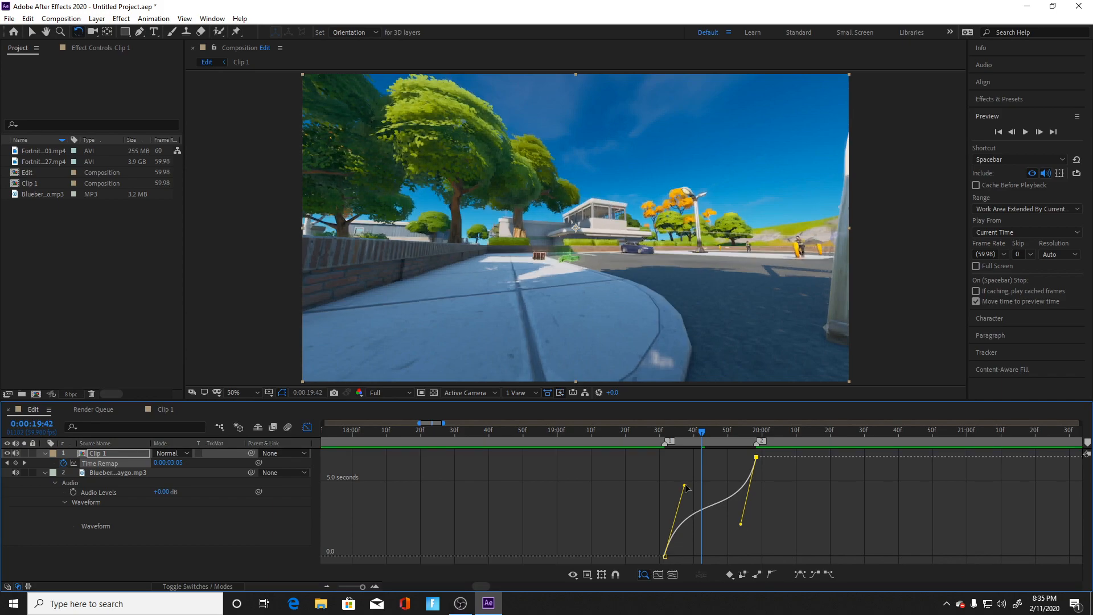
drag(686, 487, 686, 476)
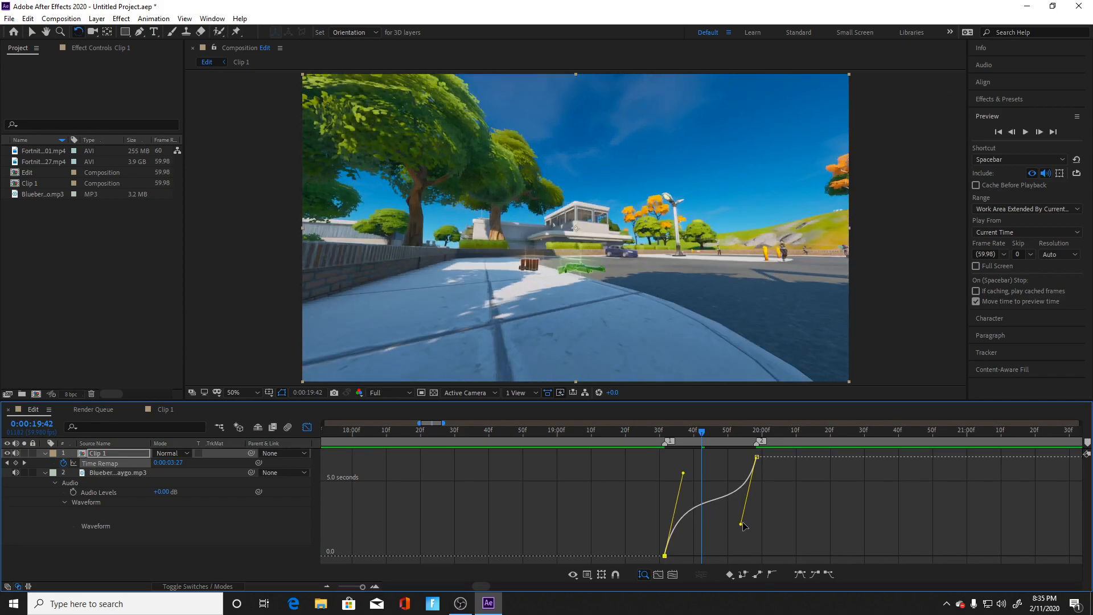
click(308, 428)
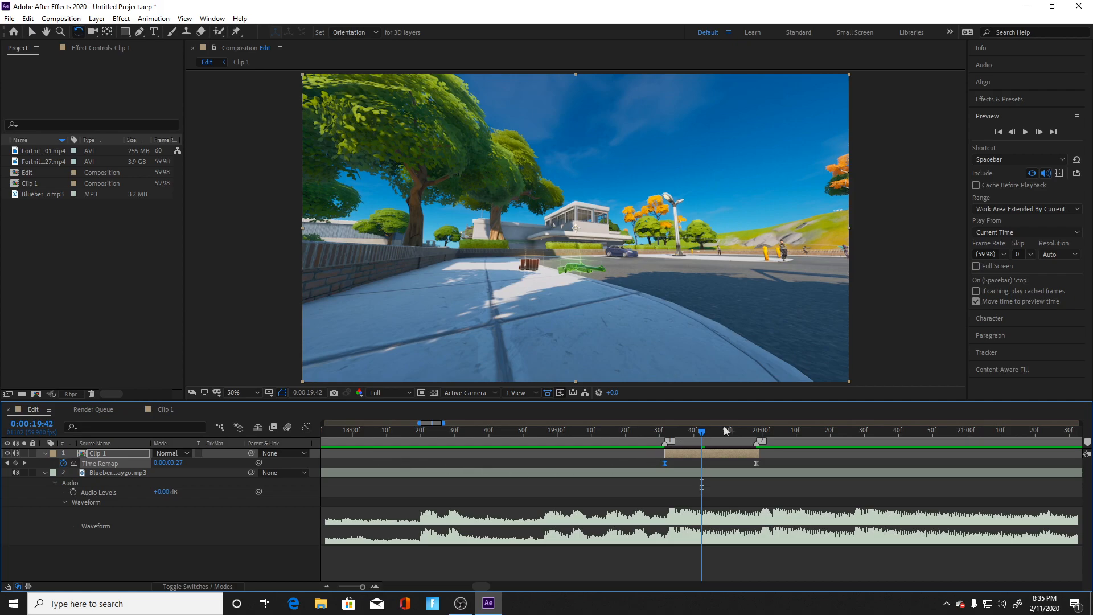
Step: Preview Clip 1's speed ramp with the music from 0:00:19:29 and again from 0:00:18:51
drag(705, 434, 658, 446)
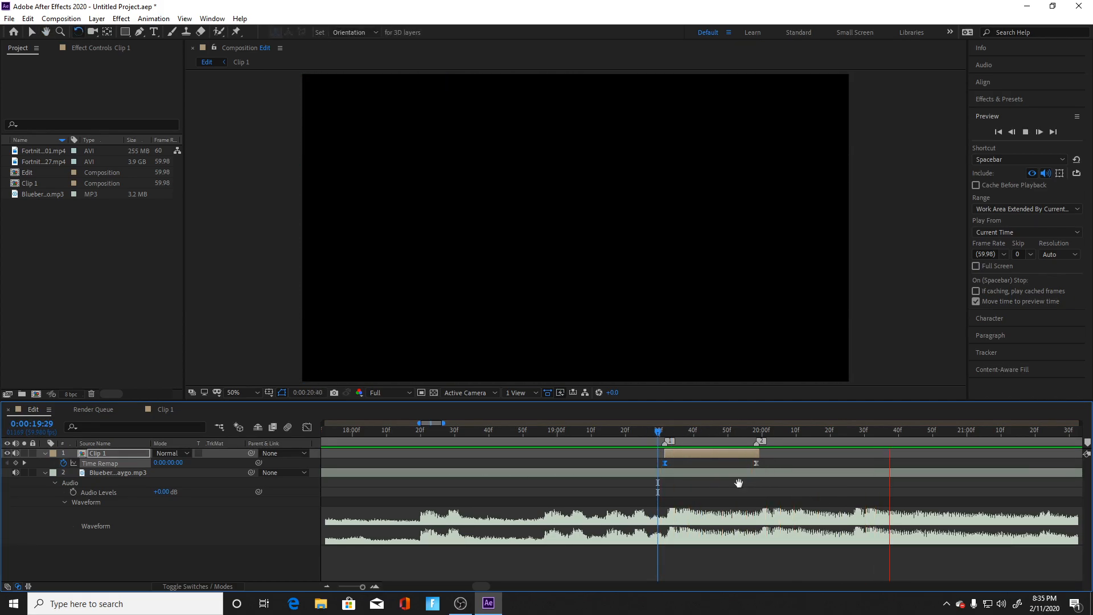
key(space)
key(space)
key(space)
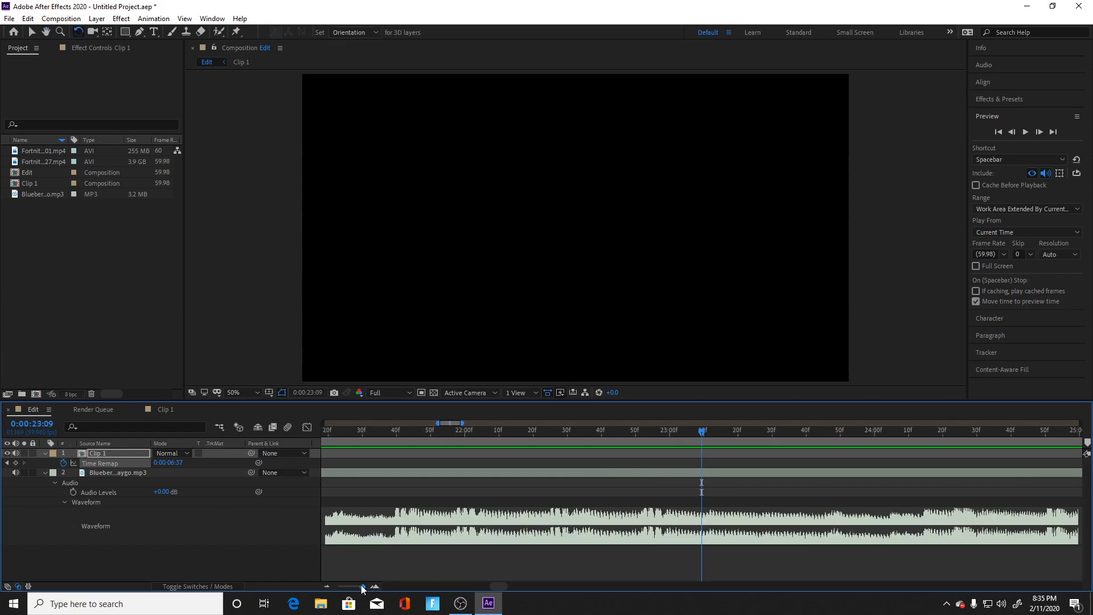
drag(363, 587, 357, 587)
drag(705, 433, 596, 452)
key(space)
key(space)
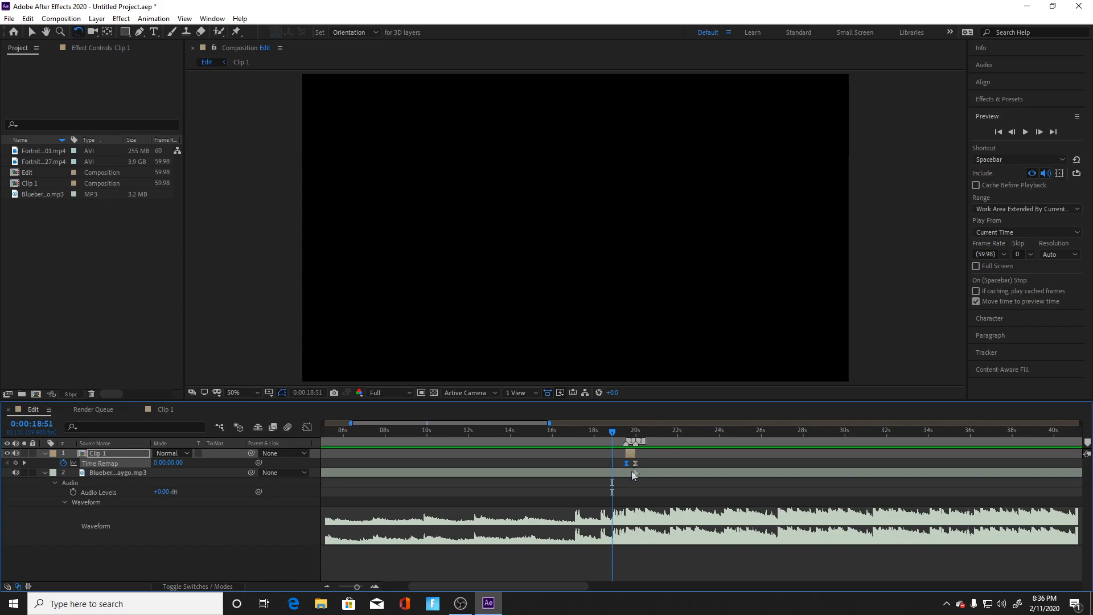
Step: Extend Clip 1 so its last Time Remap keyframe falls at 0:00:20:25, and shorten both curve handles in the Graph Editor so the curve rises continuously
drag(638, 463, 646, 466)
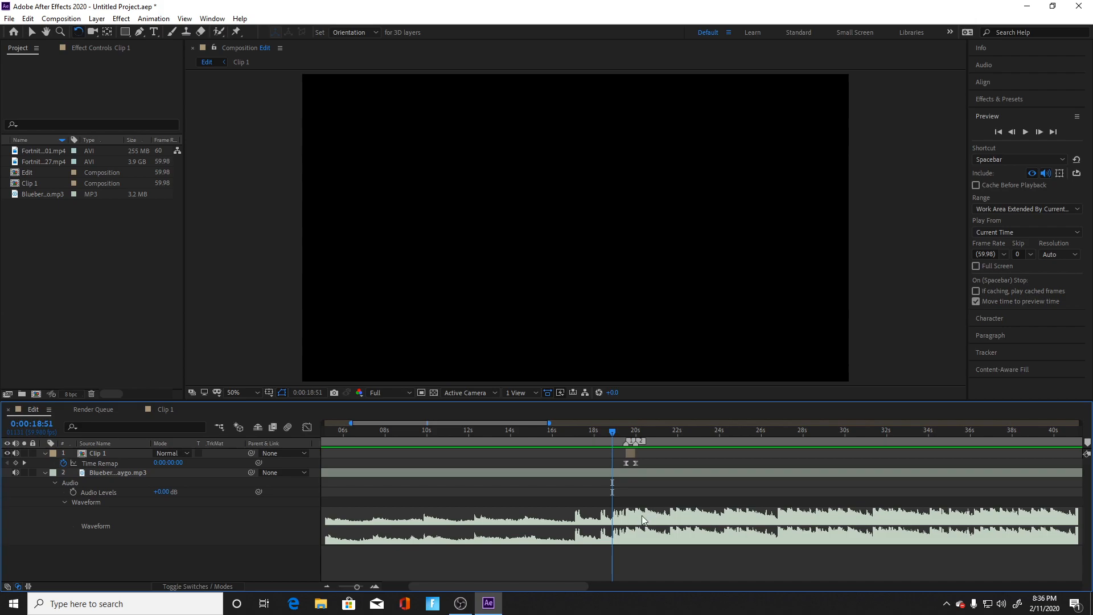
drag(613, 430, 645, 463)
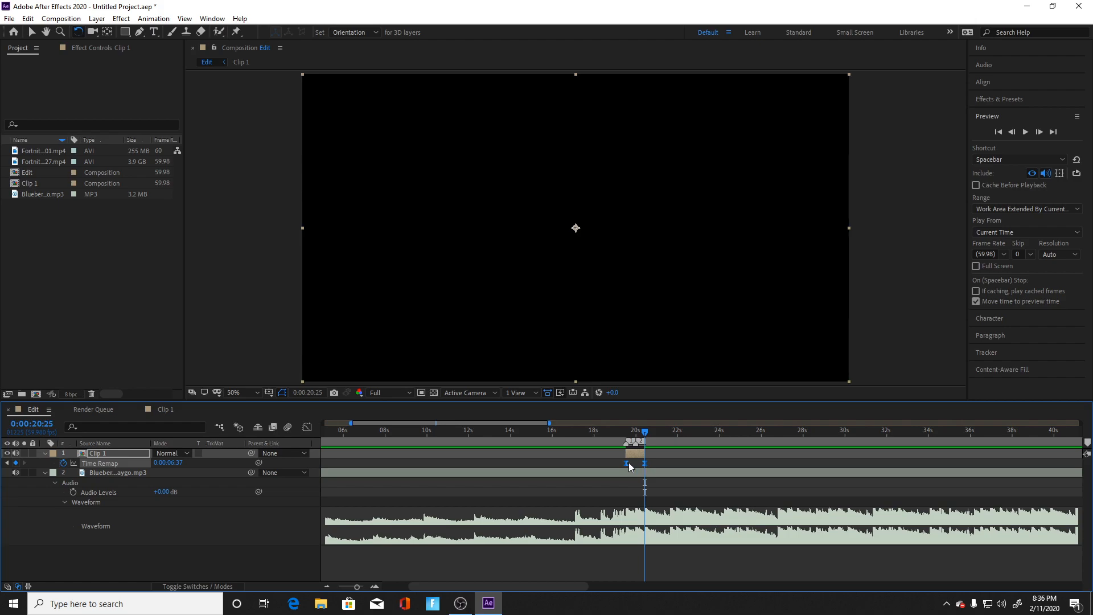
click(307, 427)
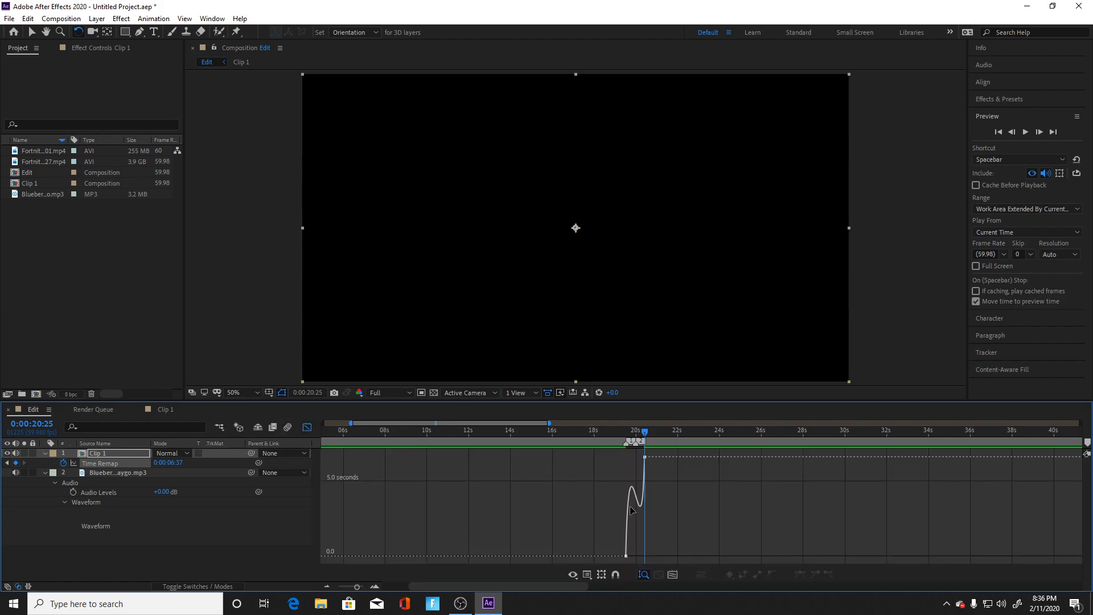
click(636, 507)
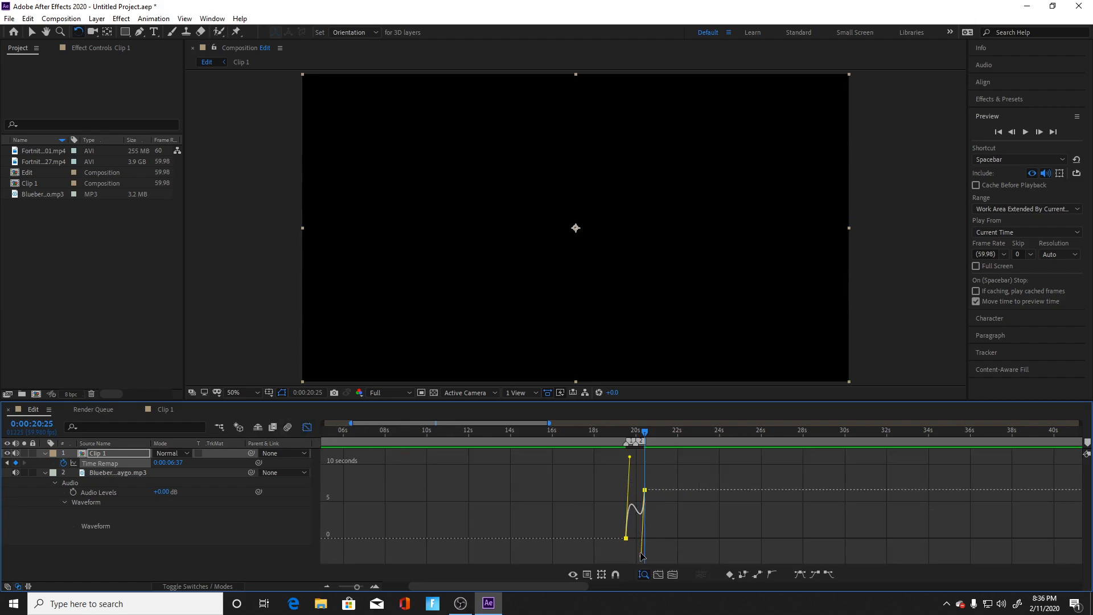
drag(642, 556, 642, 523)
drag(631, 461, 629, 494)
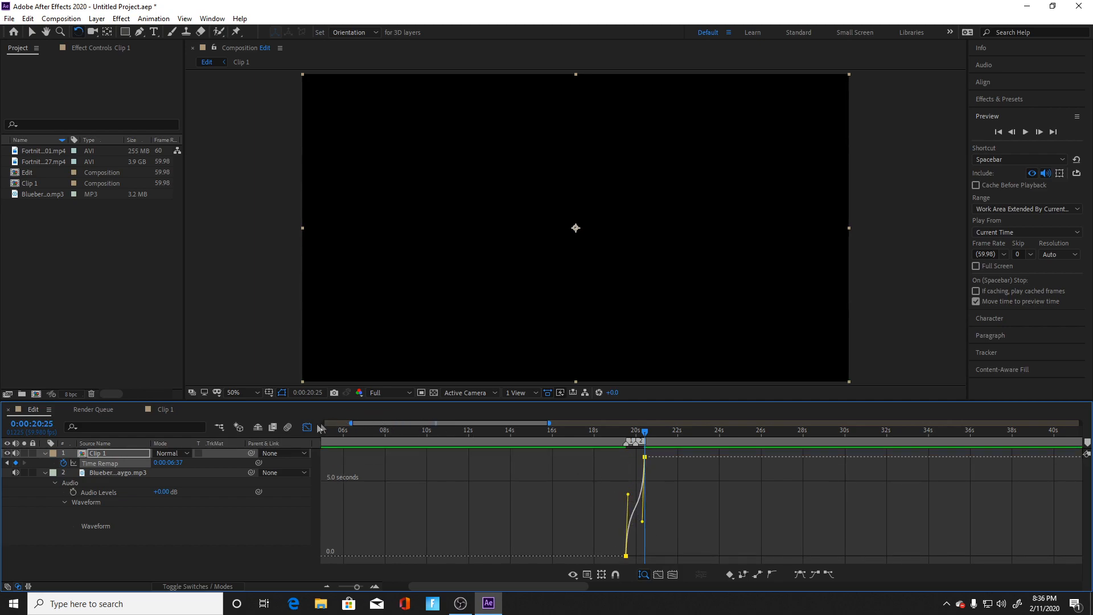
Step: Preview Clip 1's revised speed ramp with the music from 0:00:17:25, then close the Graph Editor and deselect the keyframes
drag(648, 439, 583, 440)
key(space)
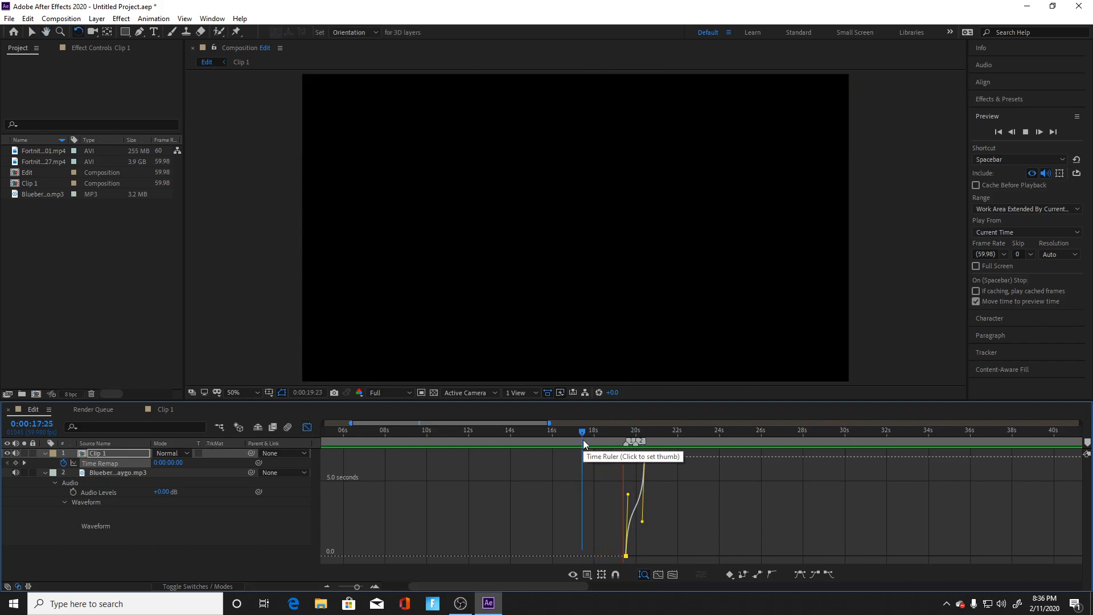
key(space)
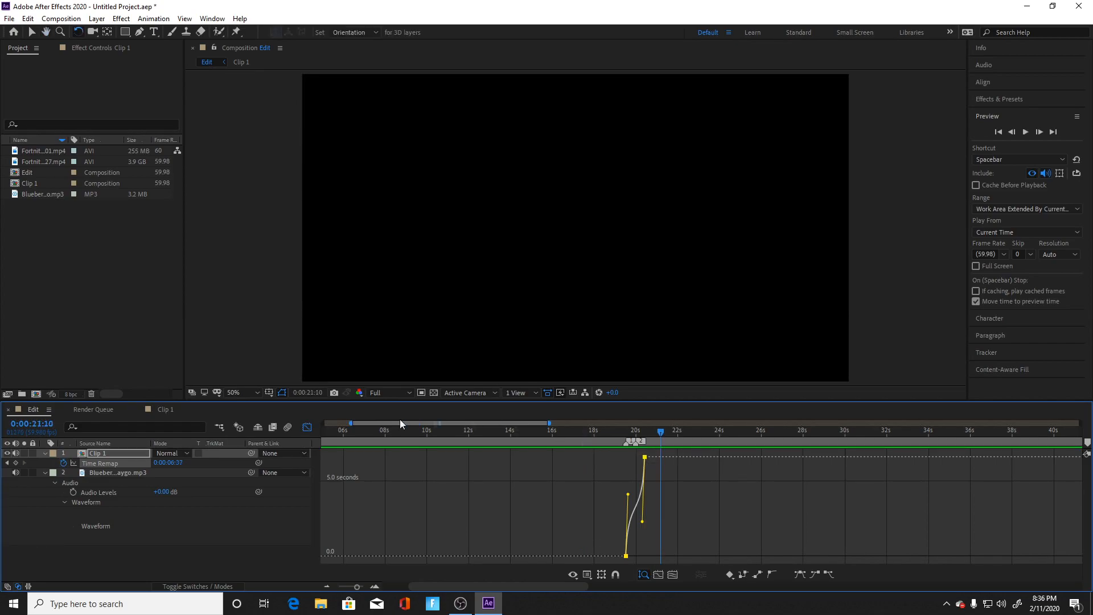
click(303, 428)
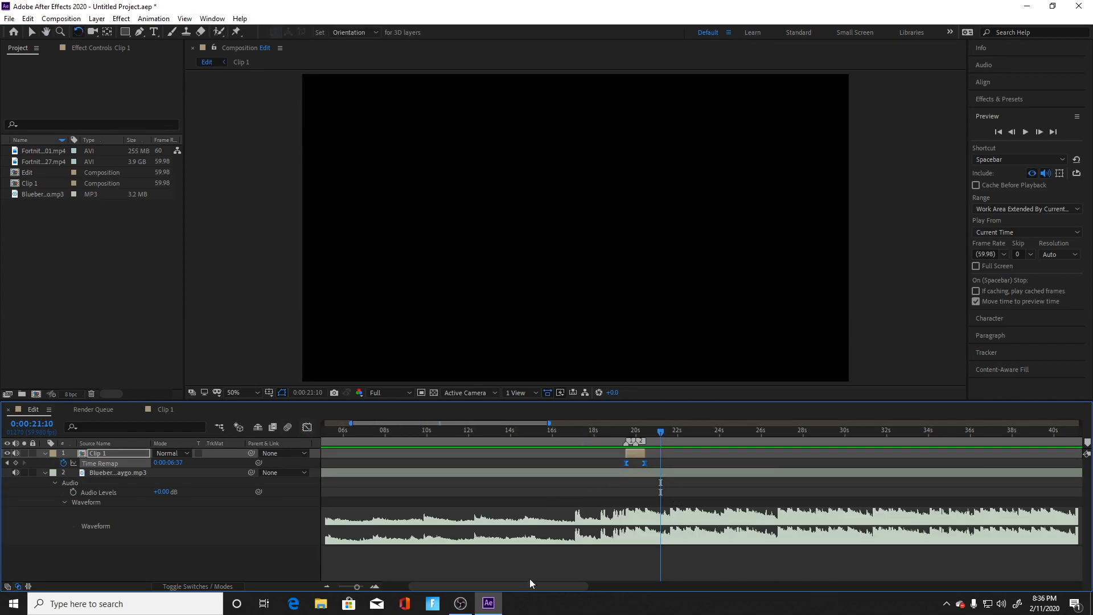
click(328, 485)
Step: Create a composition from the Fortnite 2020.01.30 - 18.50.40.27 footage and remove everything before 0:07:24:37 by splitting the layer
double_click(41, 161)
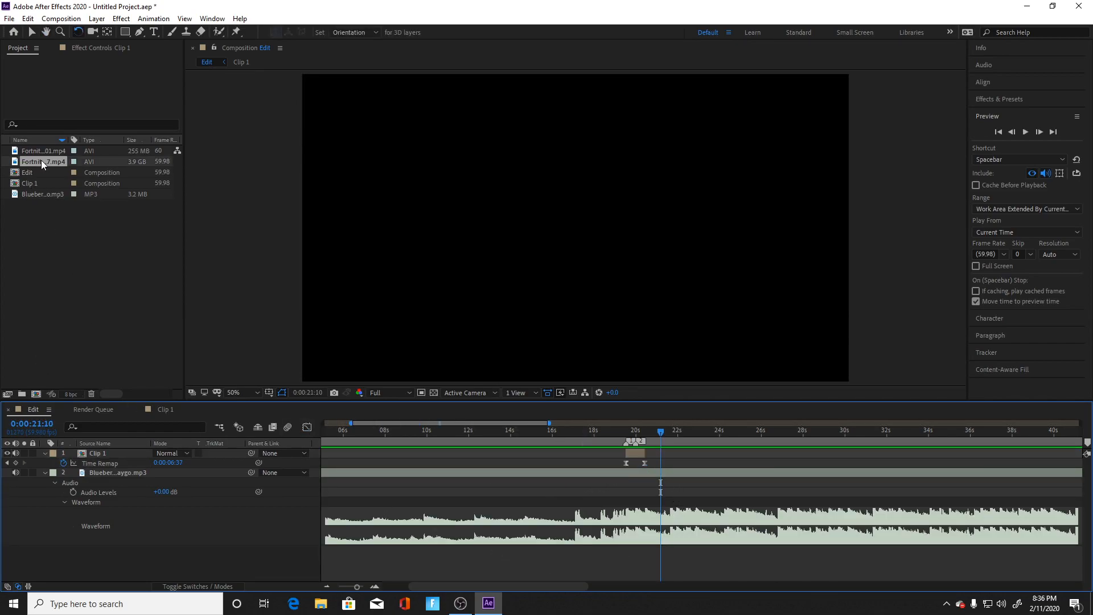
drag(46, 163, 33, 393)
drag(326, 437, 785, 460)
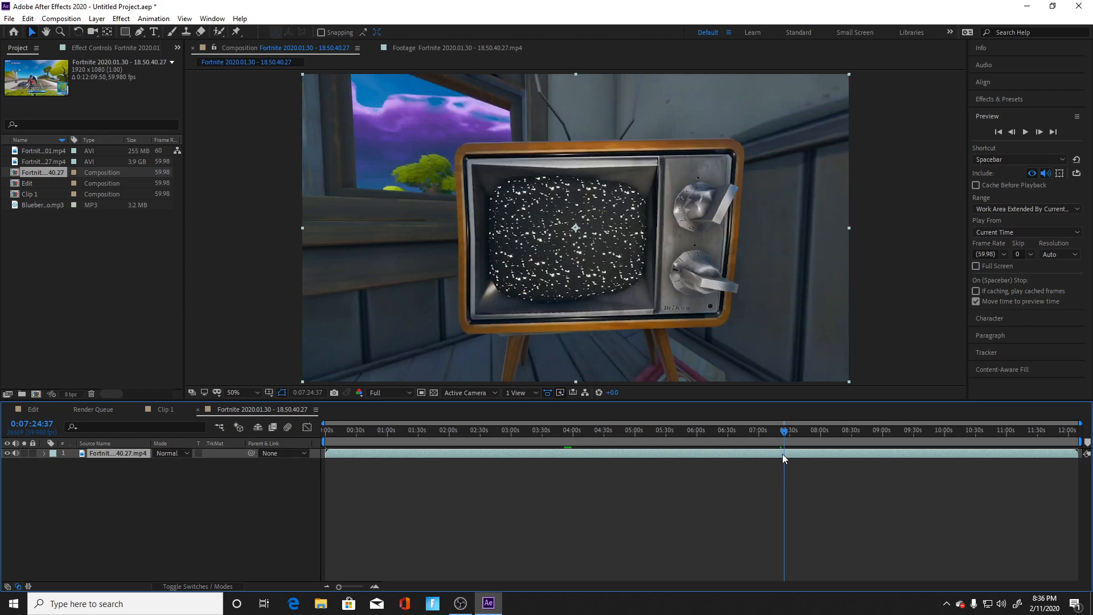
key(ctrl+shift+d)
click(754, 462)
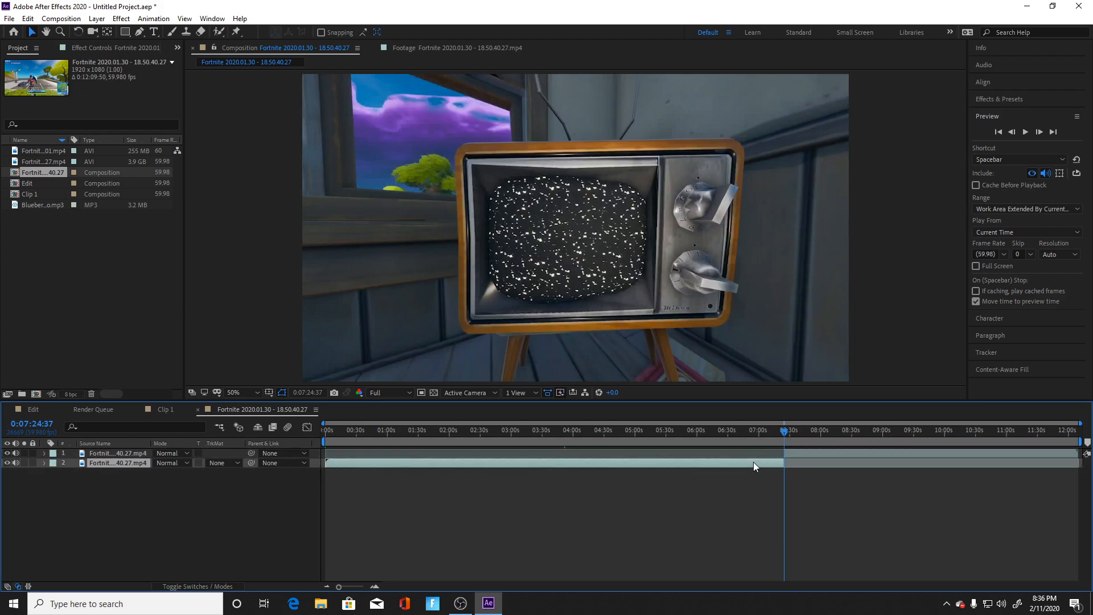
key(Delete)
Step: Slide the remaining footage to the start of the composition and cut away everything after 0:00:08:49
click(833, 439)
drag(833, 455, 363, 454)
drag(1077, 443, 461, 442)
click(689, 431)
drag(689, 466, 337, 472)
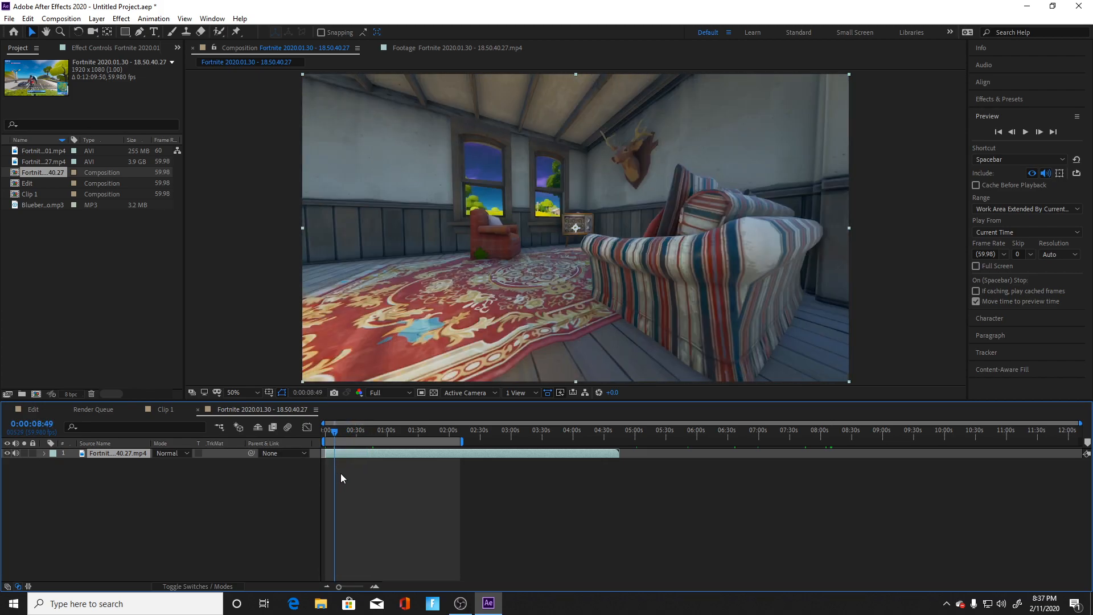
key(ctrl+d)
key(Delete)
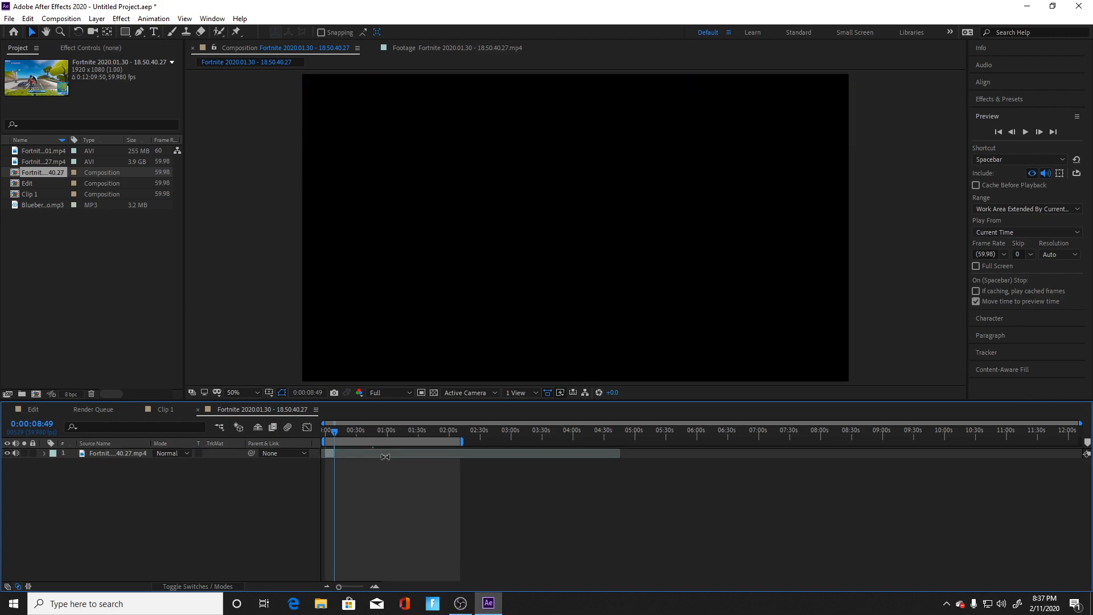
Step: Shorten the work area to end with the remaining footage at 0:00:08:49 and trim the composition to it
drag(457, 442, 336, 441)
right_click(326, 439)
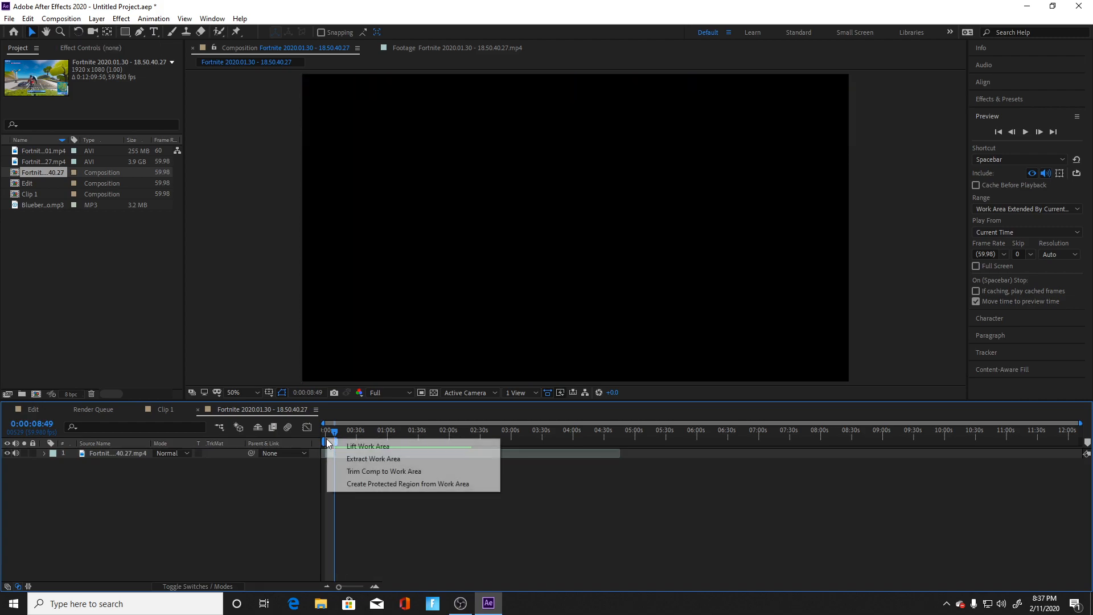
click(387, 472)
drag(381, 433, 572, 458)
Step: Rename the trimmed Fortnite 18.50.40.27 composition as Clip 2
right_click(41, 172)
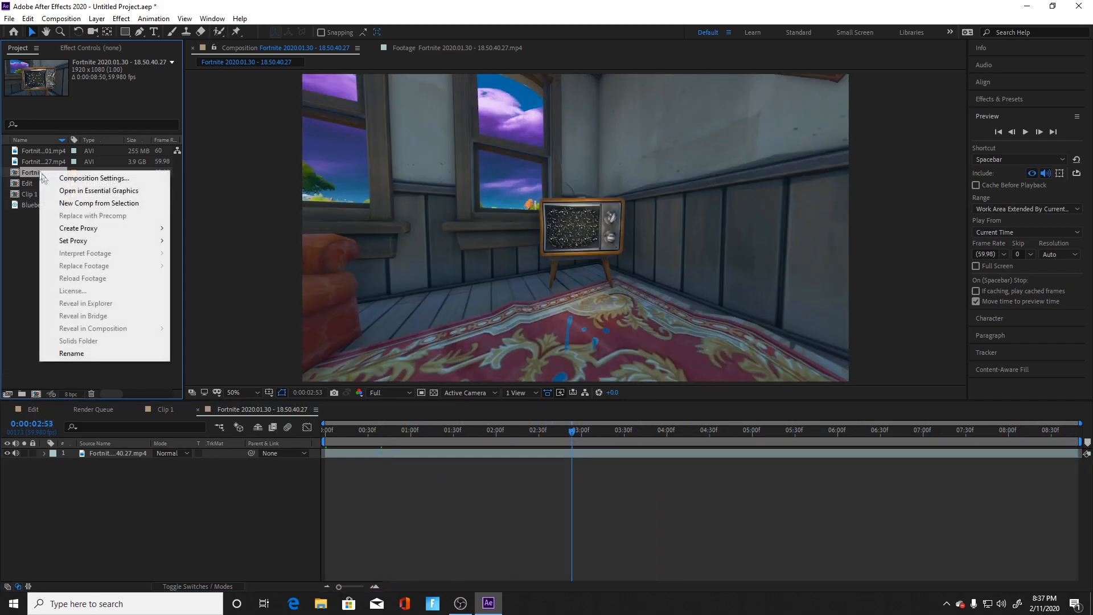
click(95, 353)
key(BackSpace)
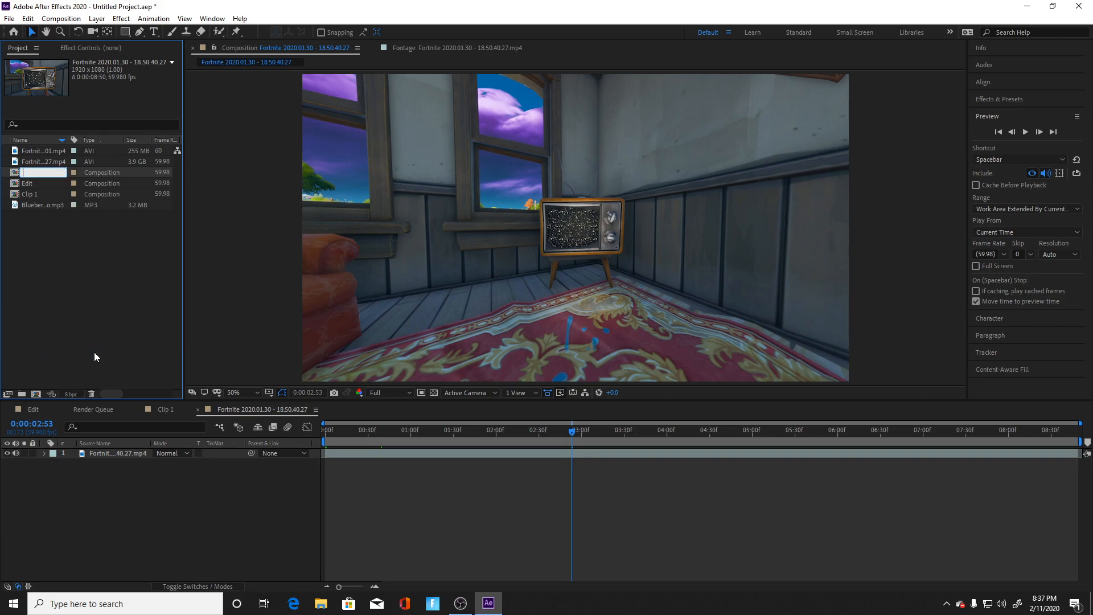
key(Return)
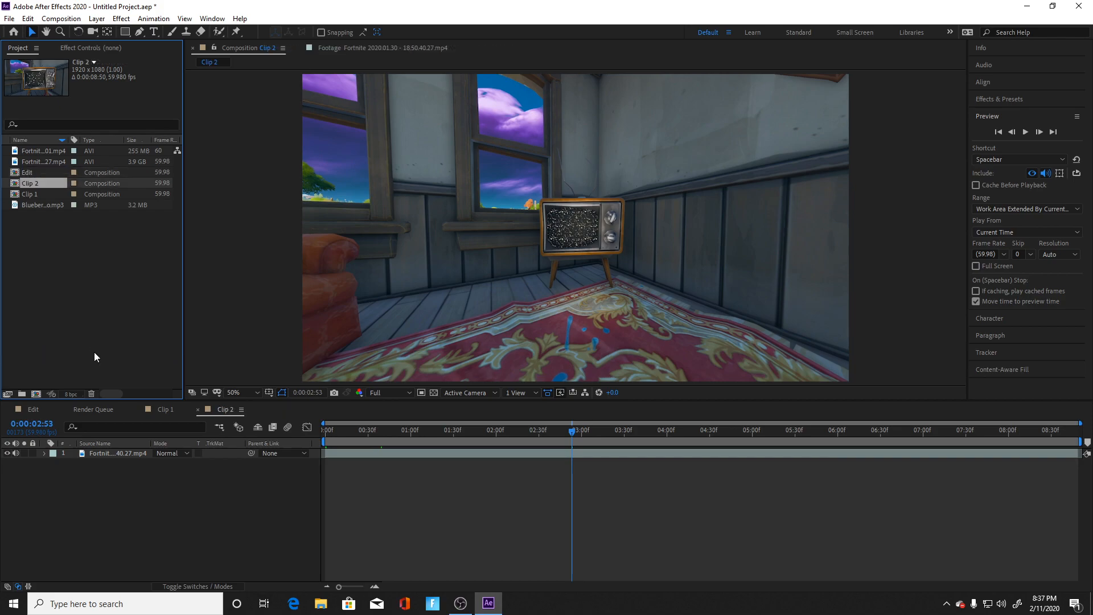
click(67, 275)
Step: Add Clip 2 to the Edit composition above Clip 1, starting exactly where Clip 1 ends at 0:00:20:25
click(27, 410)
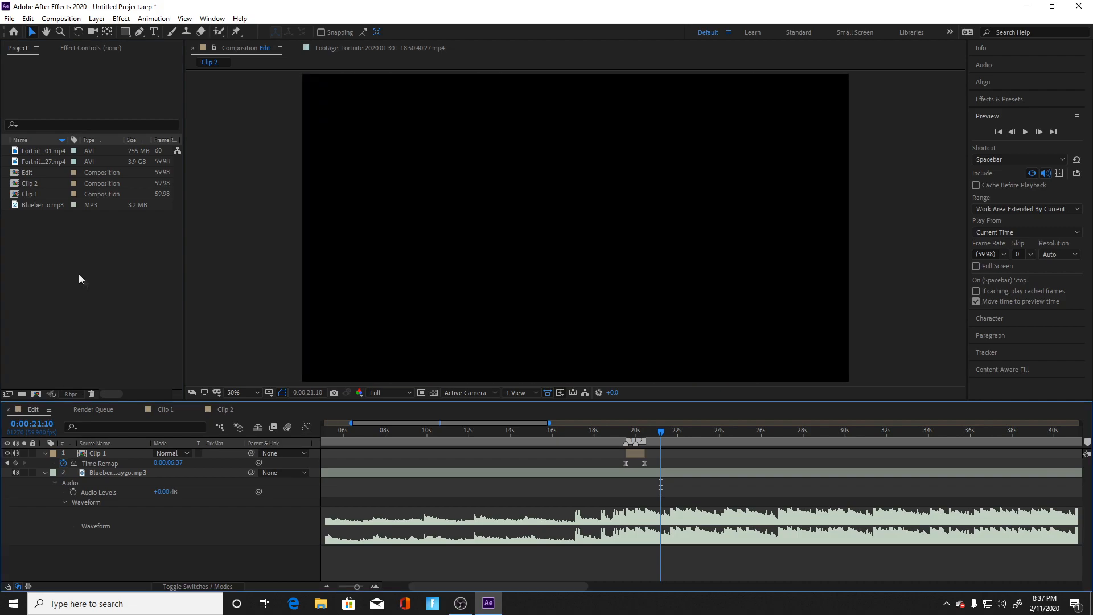
drag(29, 183, 761, 453)
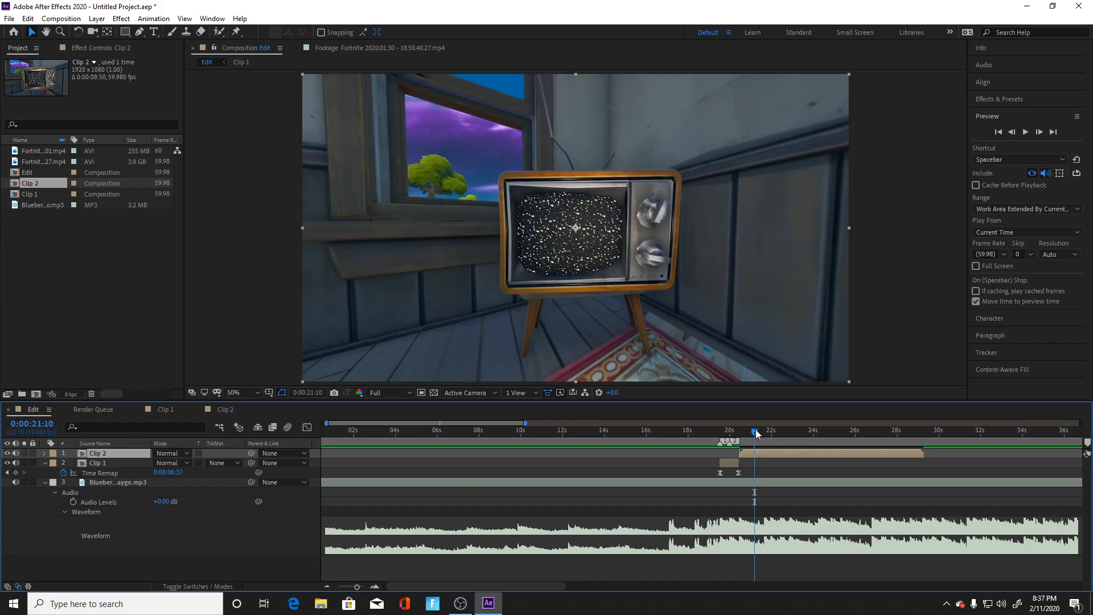
drag(755, 431, 740, 434)
drag(357, 586, 365, 593)
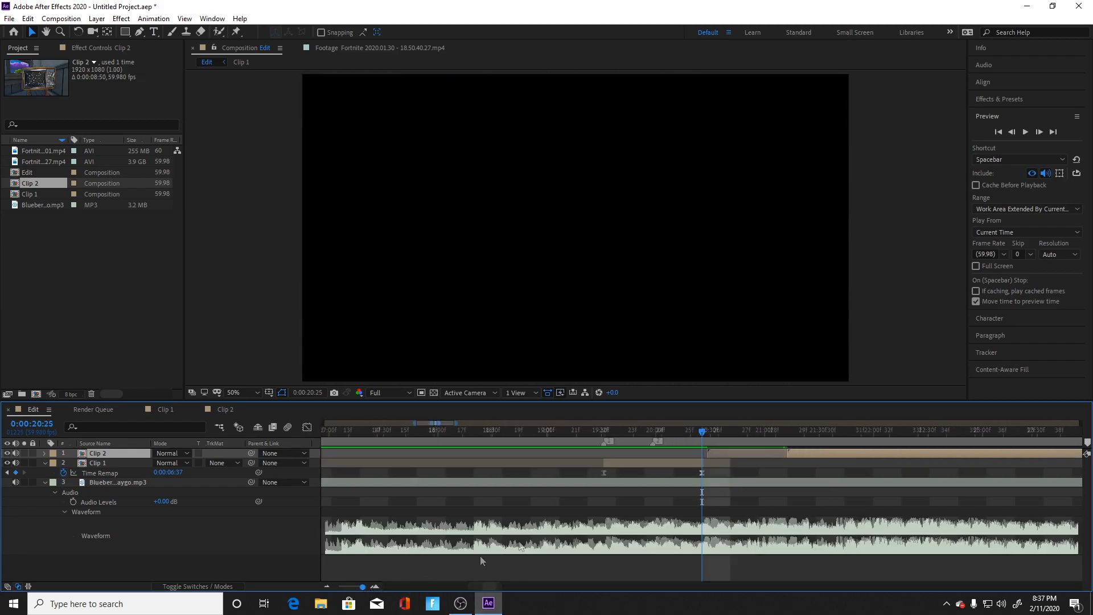
drag(807, 452, 723, 455)
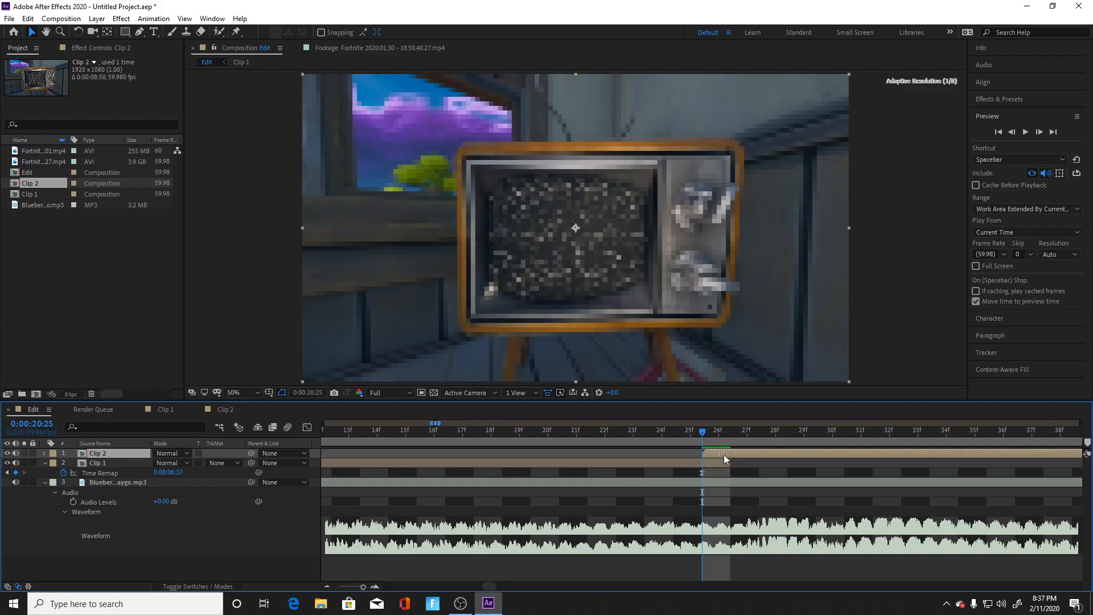
drag(362, 590, 351, 590)
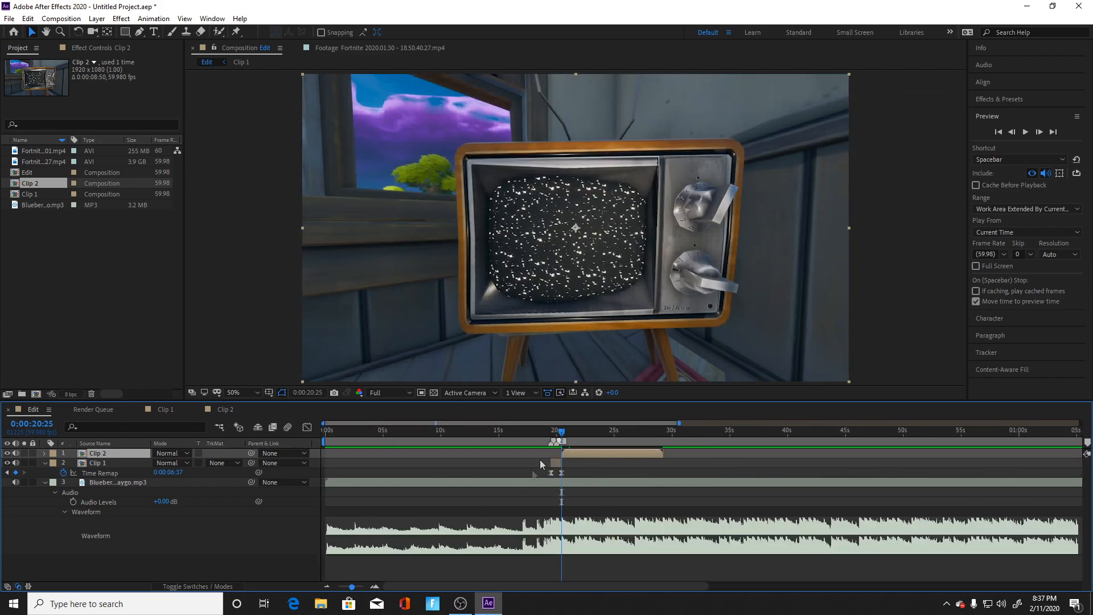
Step: Play the change from Clip 1 to Clip 2 from 0:00:20:23, and add composition markers at 0:00:21:34 and 0:00:21:55
mouse_move(569, 431)
mouse_down()
mouse_move(551, 434)
mouse_move(565, 440)
mouse_up()
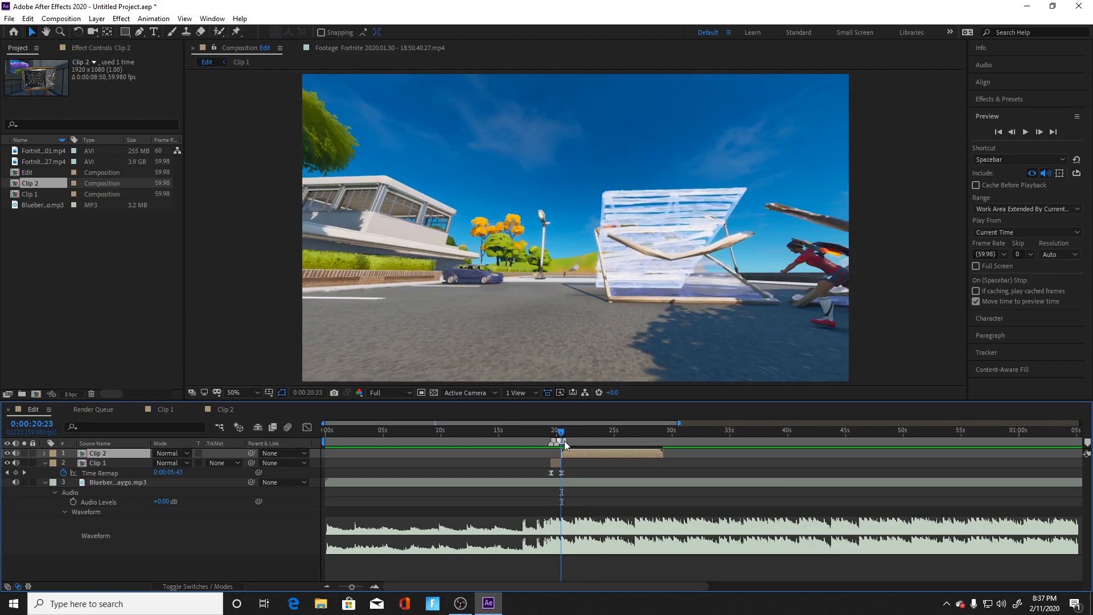
key(space)
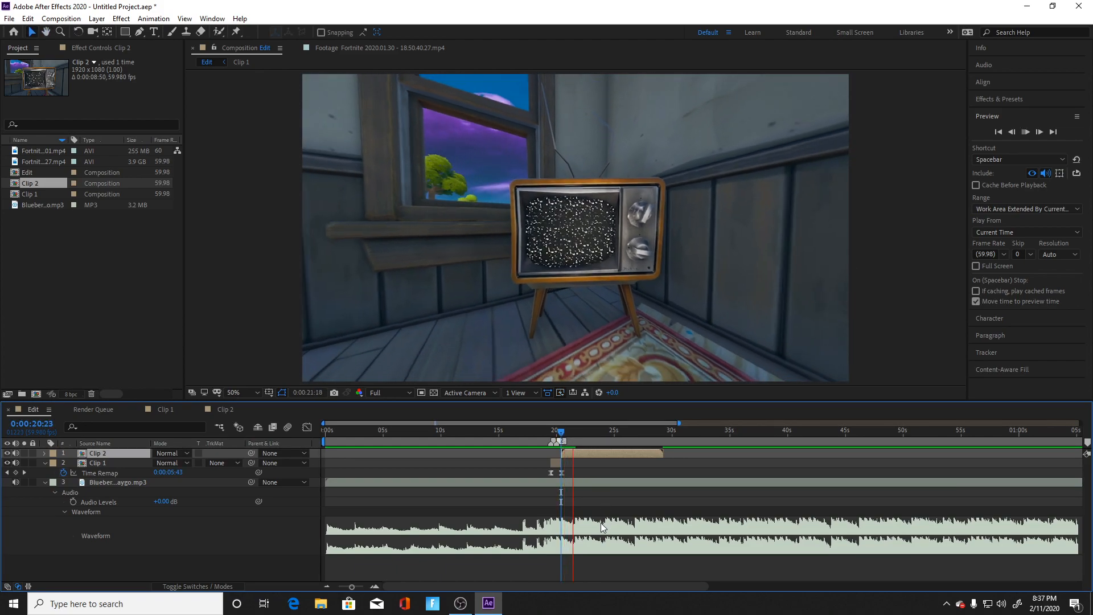
key(space)
drag(589, 432, 574, 439)
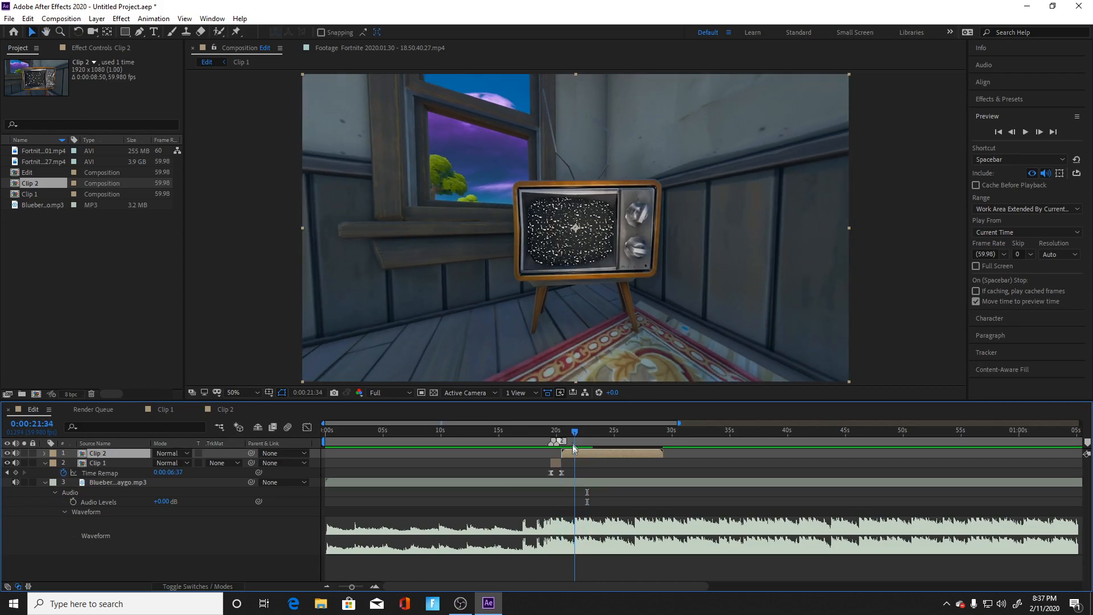
key(KP_Multiply)
drag(585, 435, 580, 434)
key(KP_Multiply)
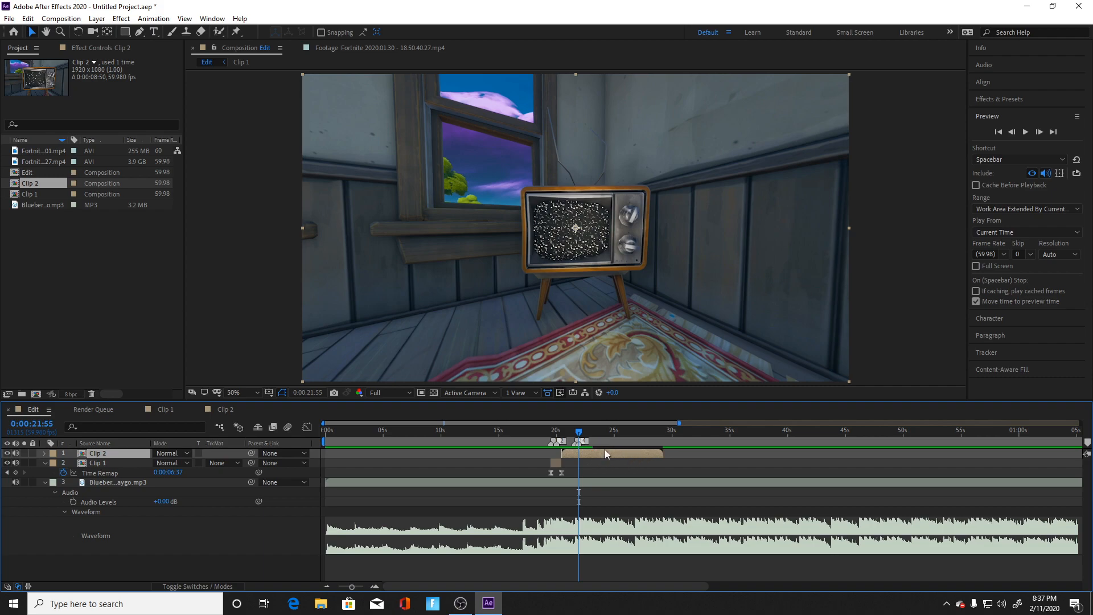
Step: Time-remap Clip 2 so its last keyframe falls on the 0:00:21:55 marker, with an extra Time Remap keyframe at 0:00:21:34
right_click(603, 454)
mouse_move(655, 204)
click(759, 204)
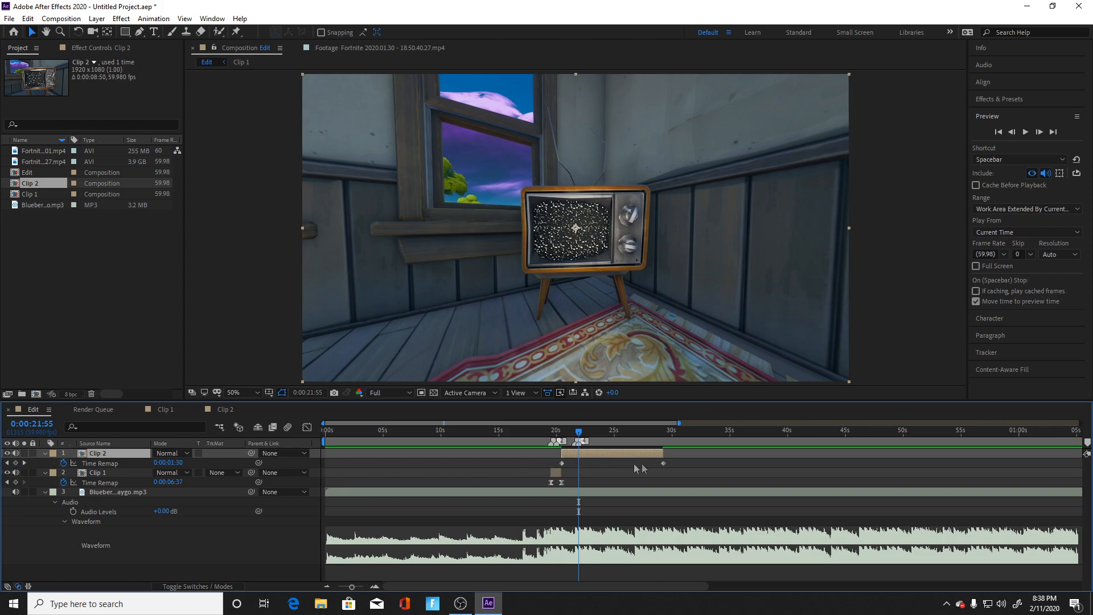
drag(664, 463, 576, 436)
click(16, 463)
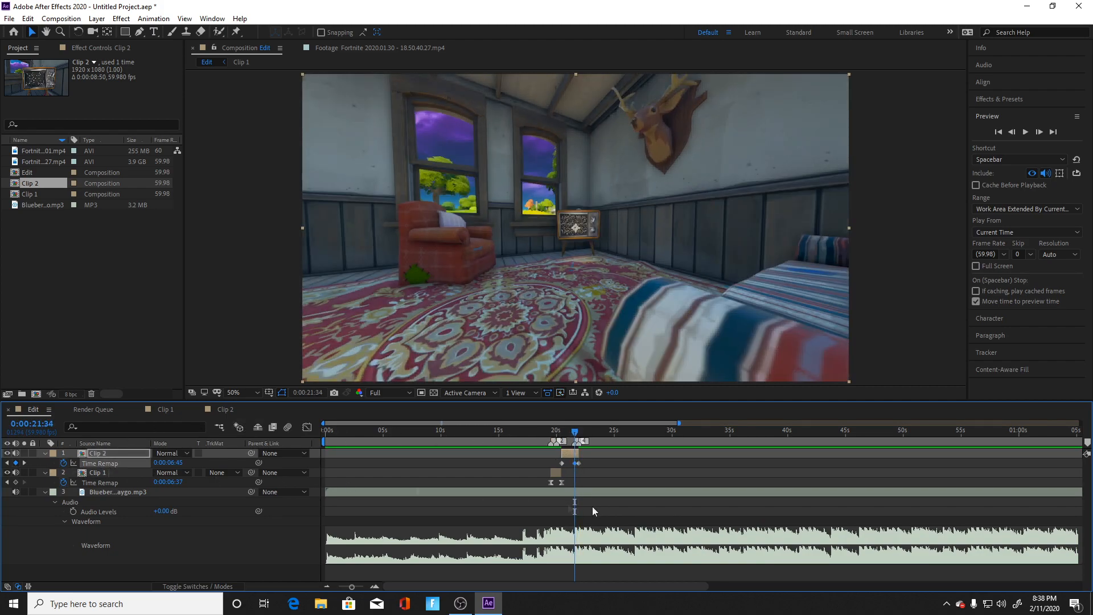
Step: Apply Easy Ease to all three of Clip 2's Time Remap keyframes
drag(590, 461, 552, 465)
right_click(562, 465)
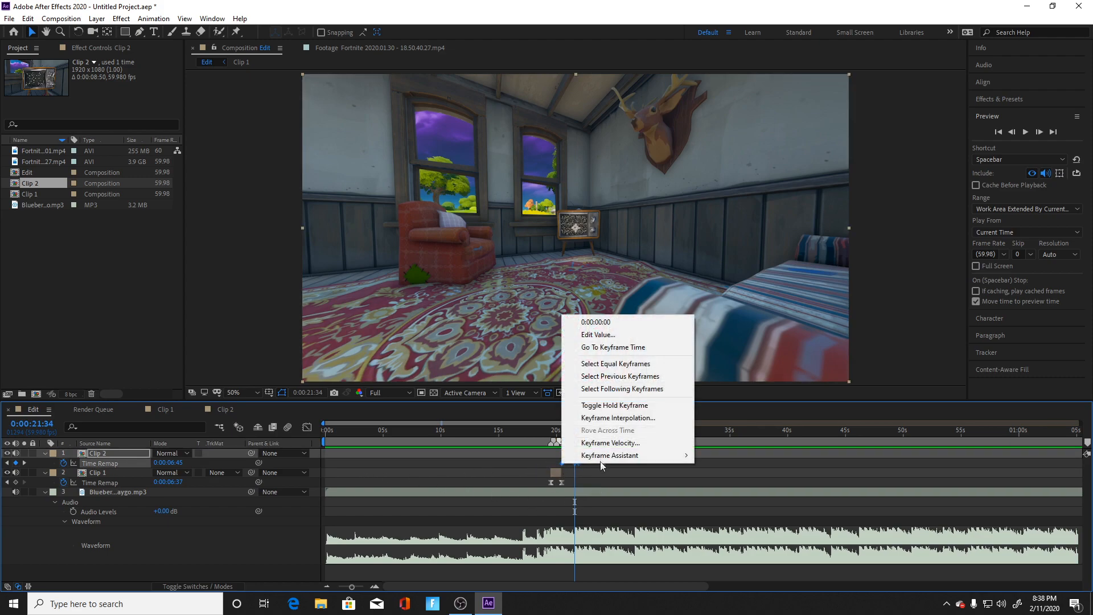
mouse_move(627, 452)
click(721, 491)
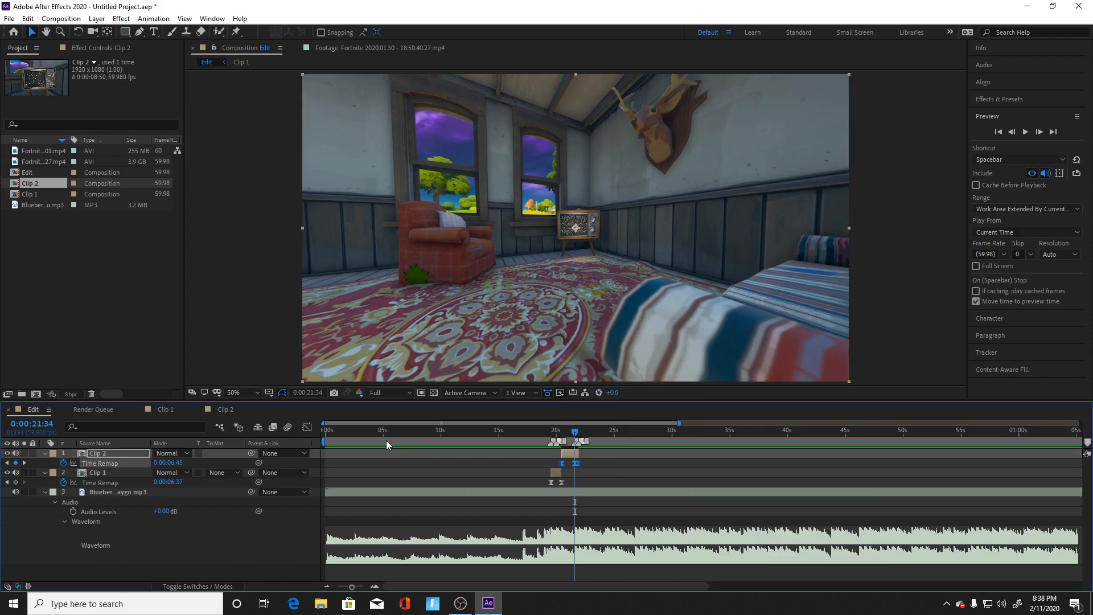
Step: In the Graph Editor, pull Clip 2's first keyframe handle up and the middle keyframe's incoming handle down for steep ends, then close it
click(307, 427)
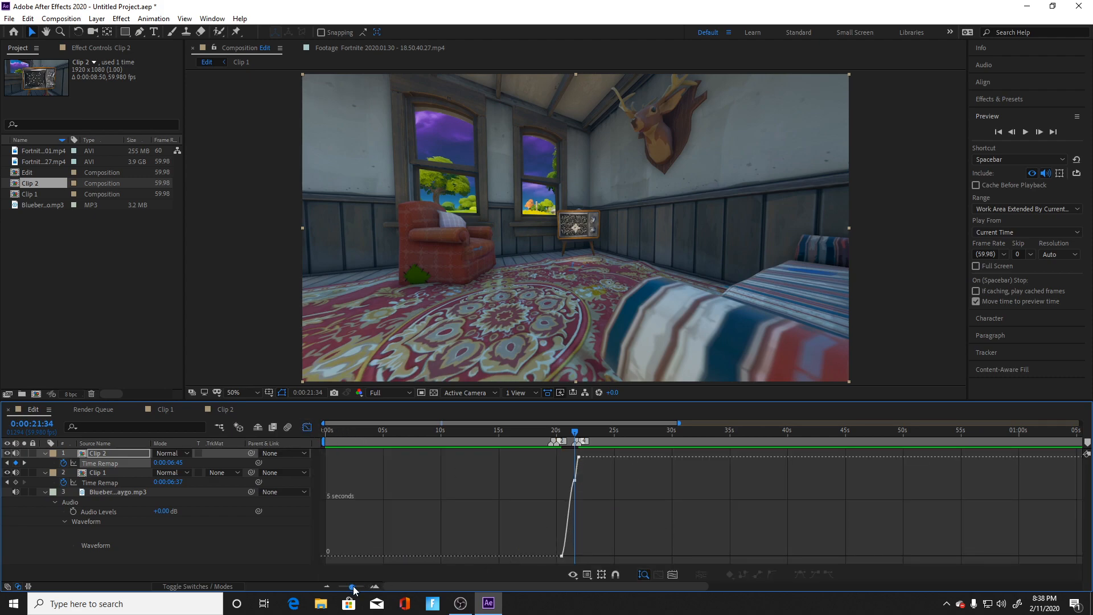
drag(353, 587, 361, 588)
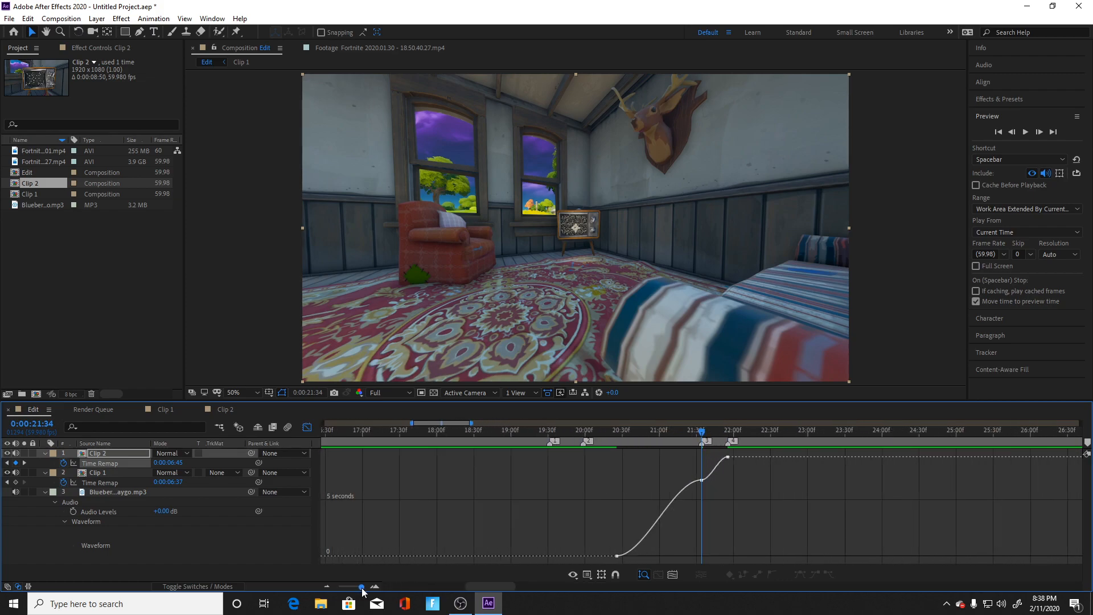
click(686, 487)
drag(646, 555, 632, 512)
drag(673, 483, 692, 532)
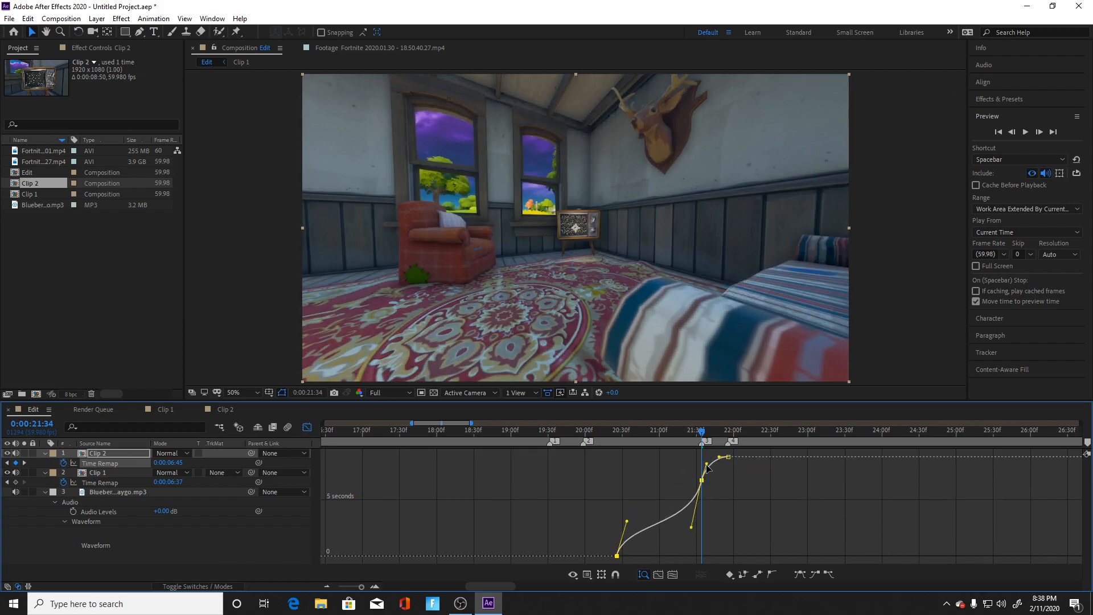
click(307, 427)
Step: In the Graph Editor, steepen Clip 2's Time Remap curve by adjusting the first and middle keyframe handles and pulling the last keyframe's incoming handle down
click(689, 477)
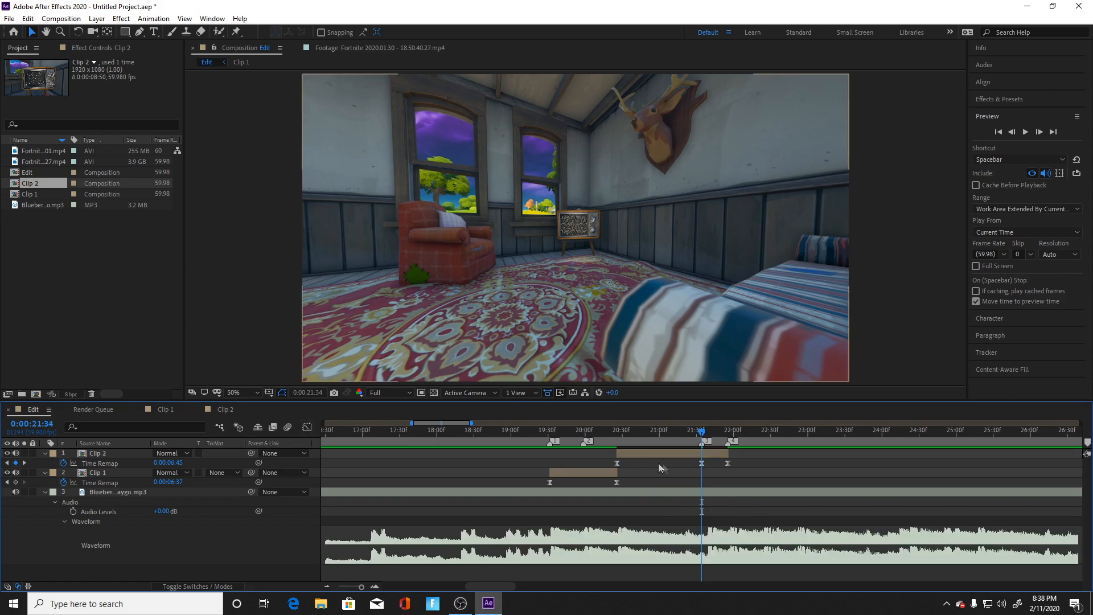
click(617, 463)
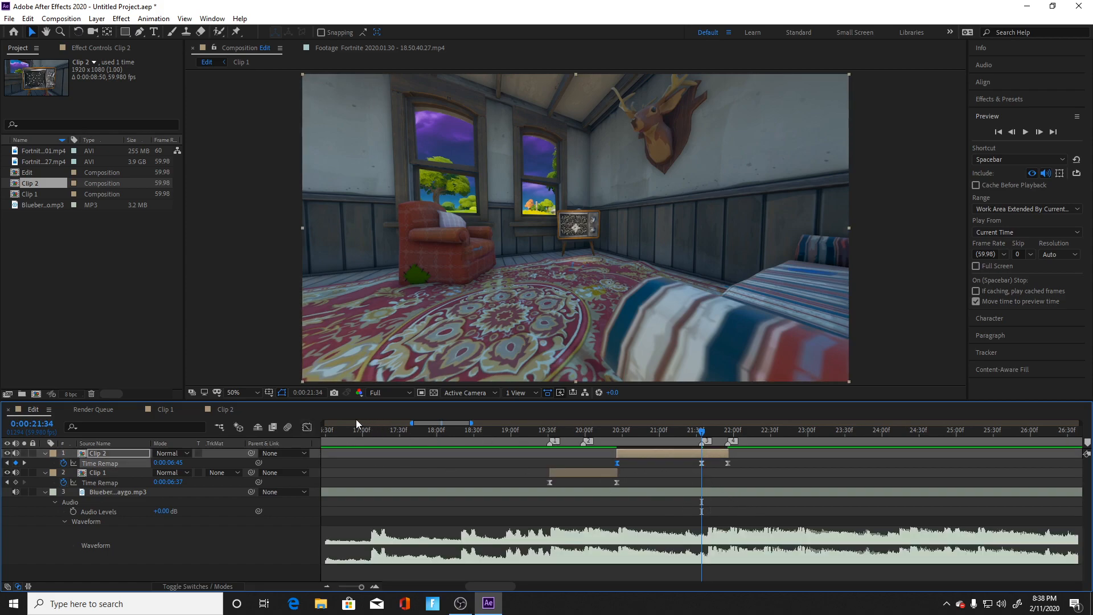
click(307, 427)
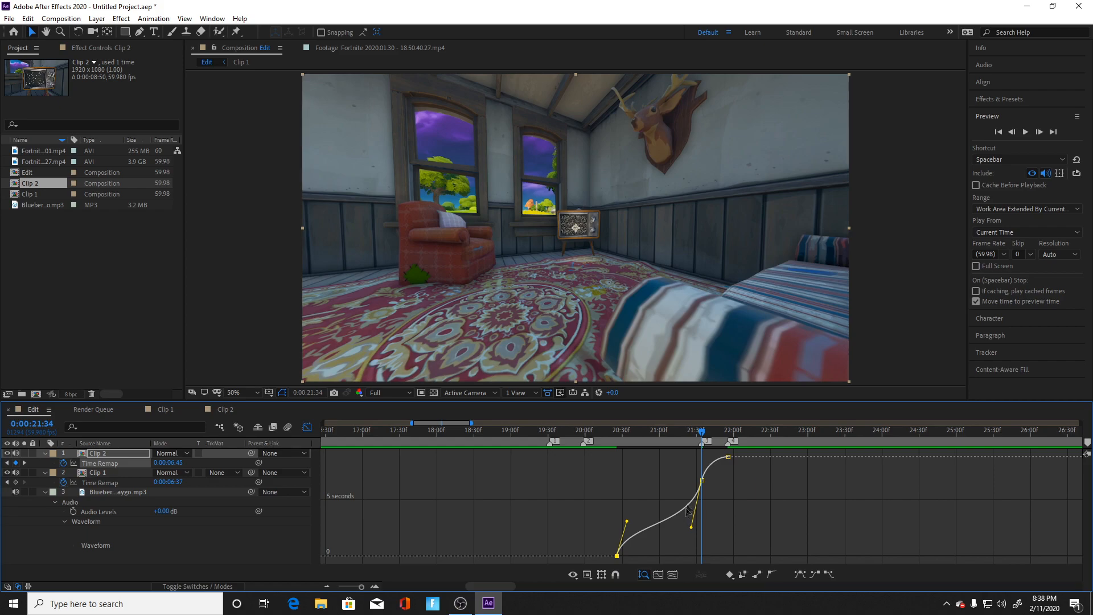
drag(625, 522, 625, 517)
drag(694, 531, 700, 527)
drag(721, 459, 722, 474)
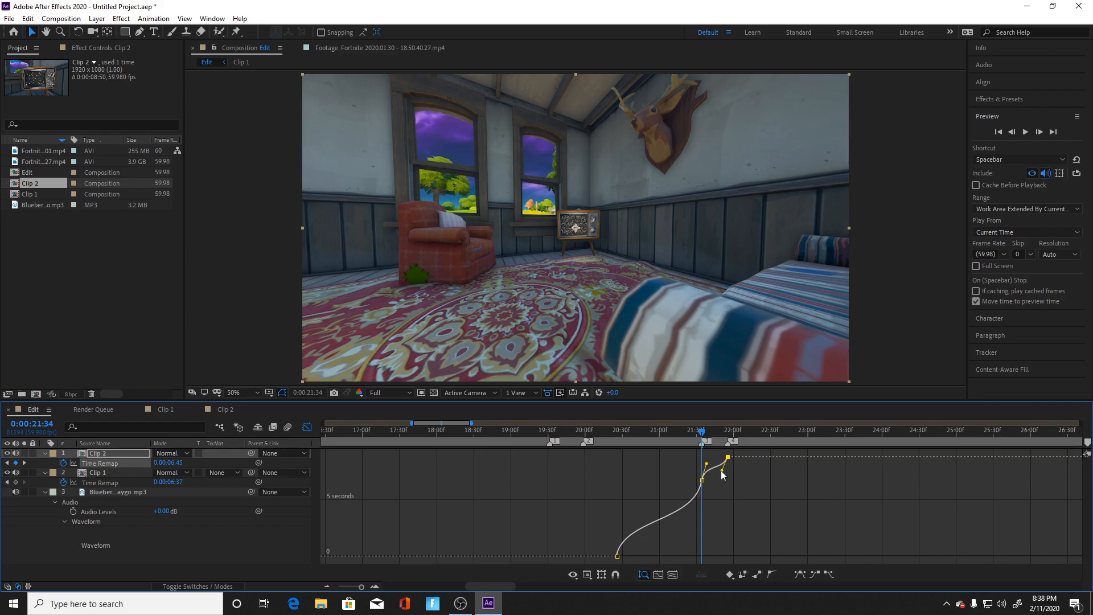
drag(716, 477, 716, 478)
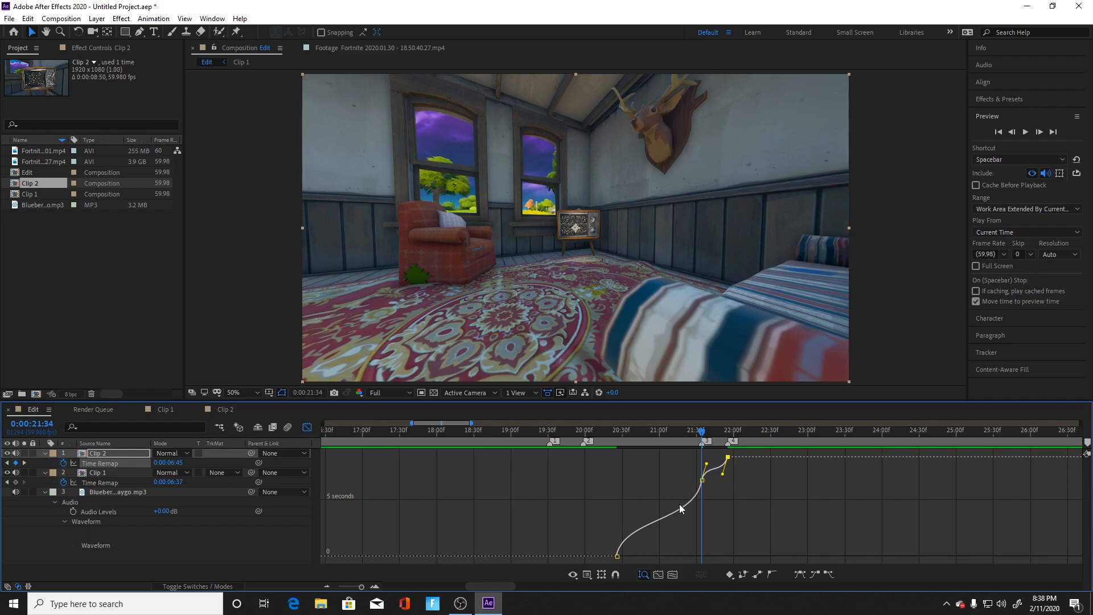
click(631, 534)
drag(625, 518, 623, 518)
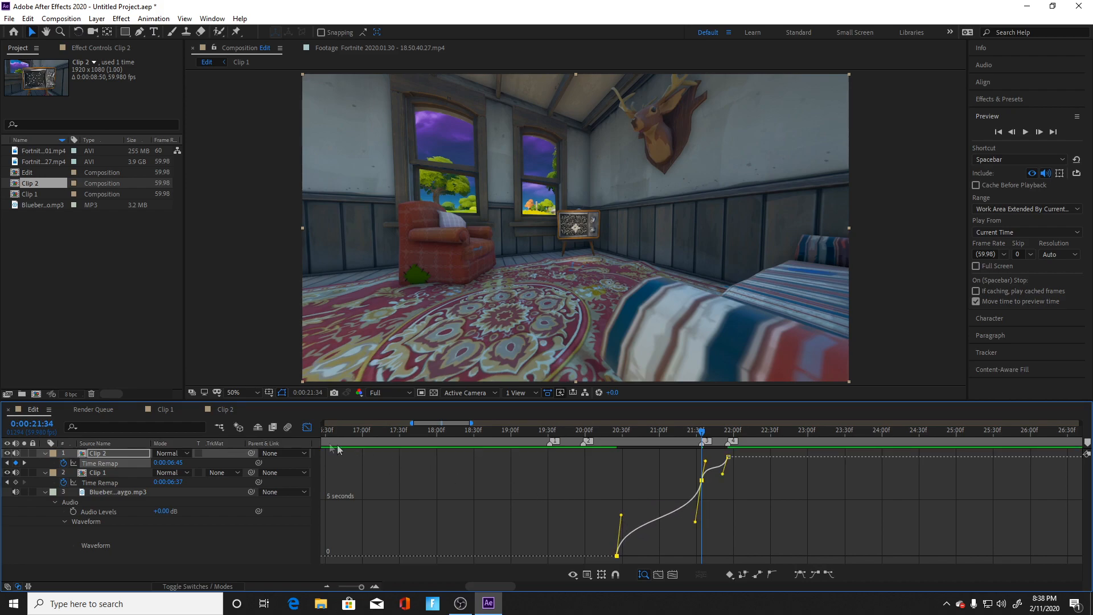
Step: Play the retimed Clip 1 and Clip 2 section from 0:00:18:11 and 0:00:18:32, and close the Graph Editor
drag(700, 431, 449, 451)
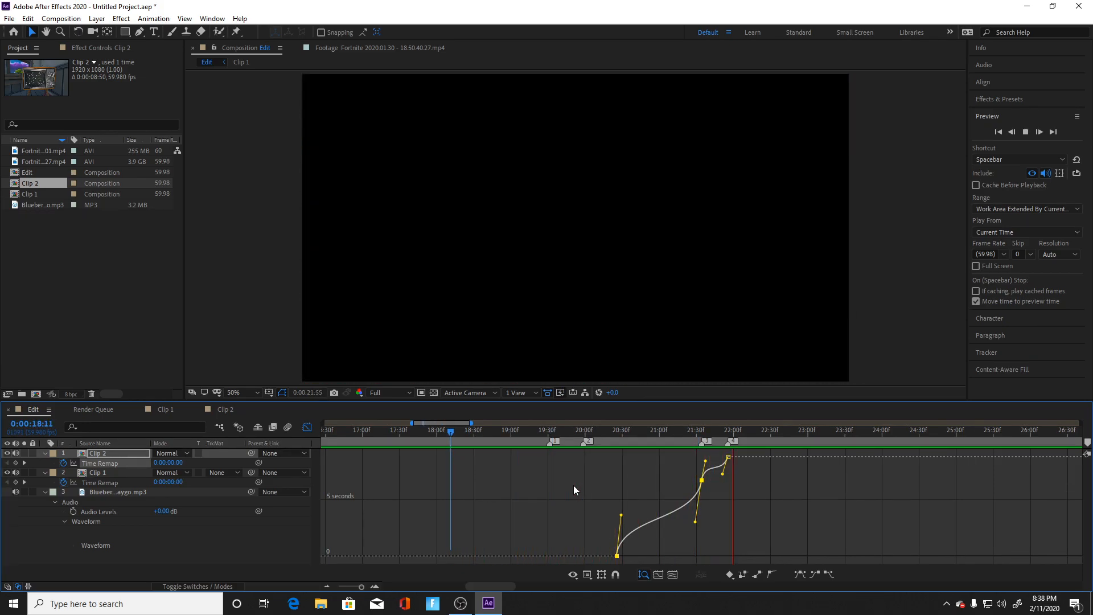
click(306, 428)
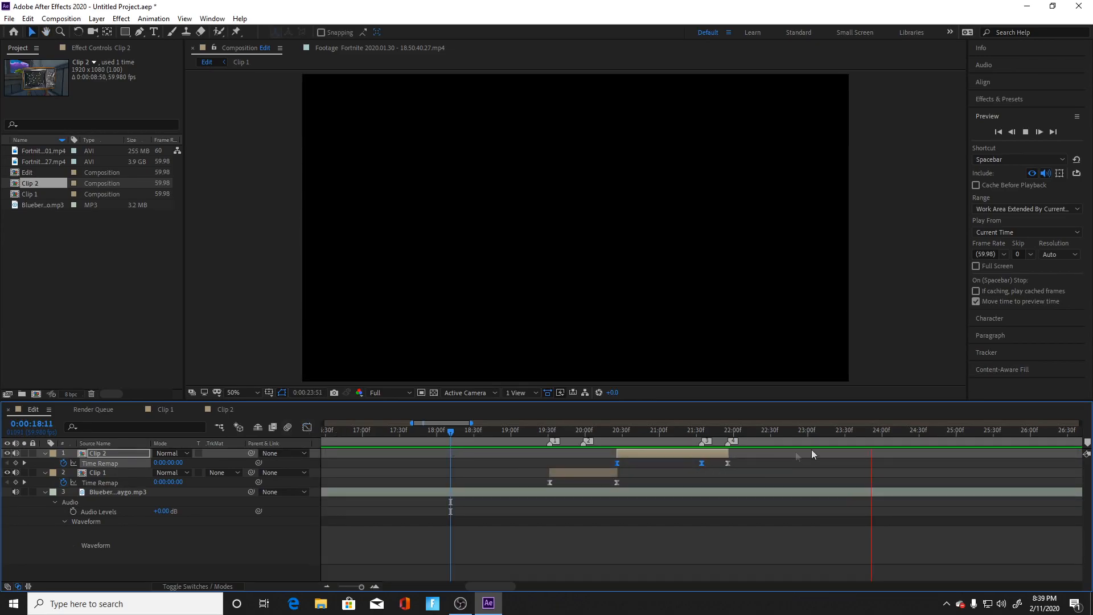
click(477, 431)
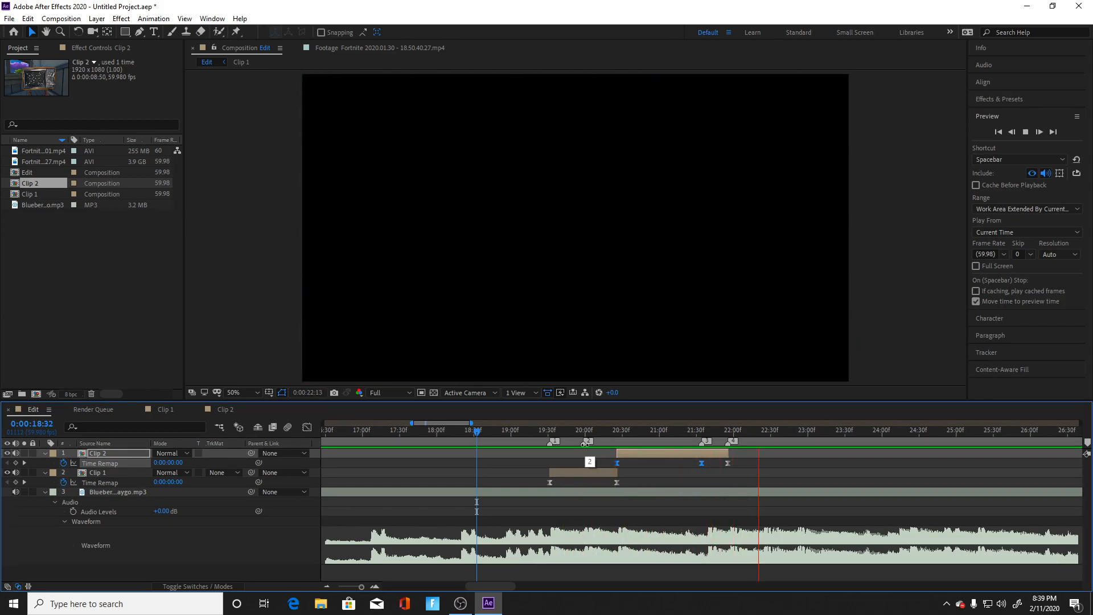
key(space)
Step: Move the playhead to 0:00:21:00 and collapse the properties of Clip 2, Clip 1 and the Blueberry Faygo audio layer
drag(924, 430, 660, 475)
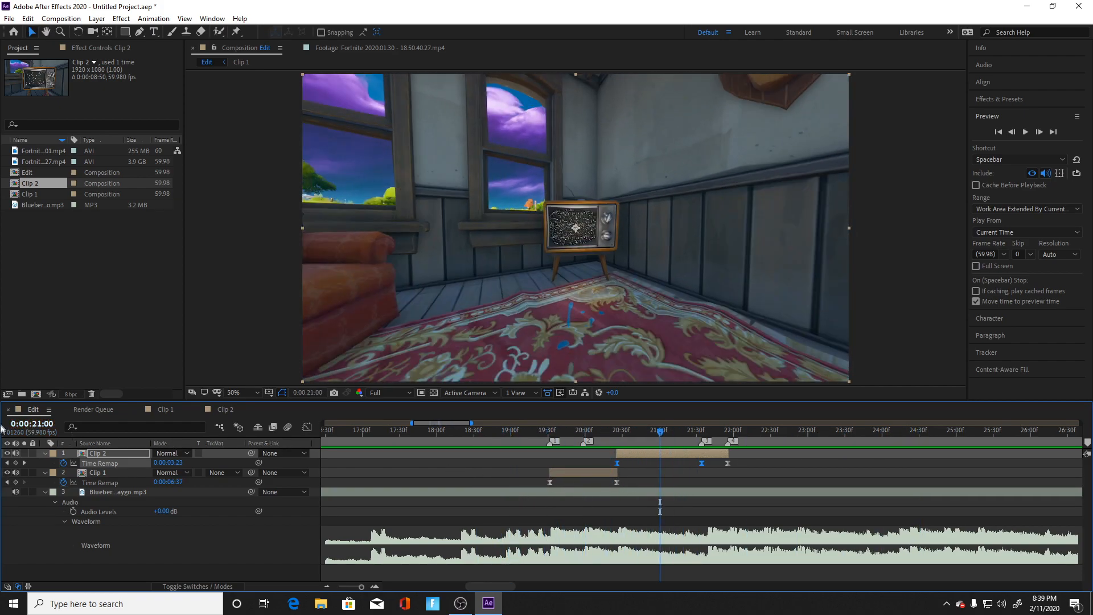
click(43, 453)
click(45, 463)
click(45, 473)
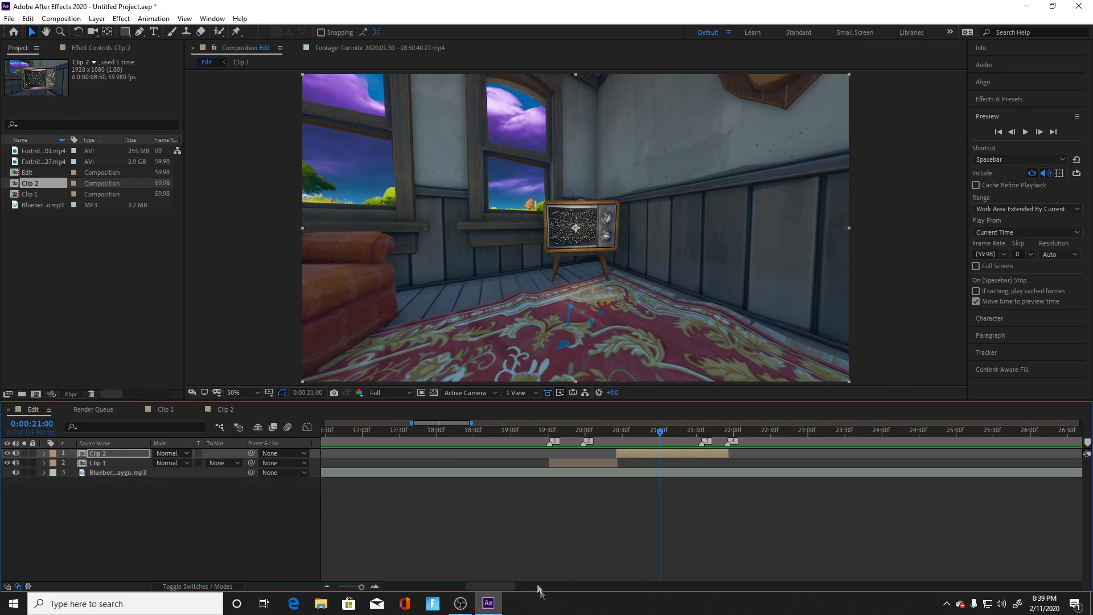
Step: Add an adjustment layer above the clips and apply Brightness & Contrast to it with Brightness 57 and Contrast 56
right_click(525, 433)
mouse_move(598, 439)
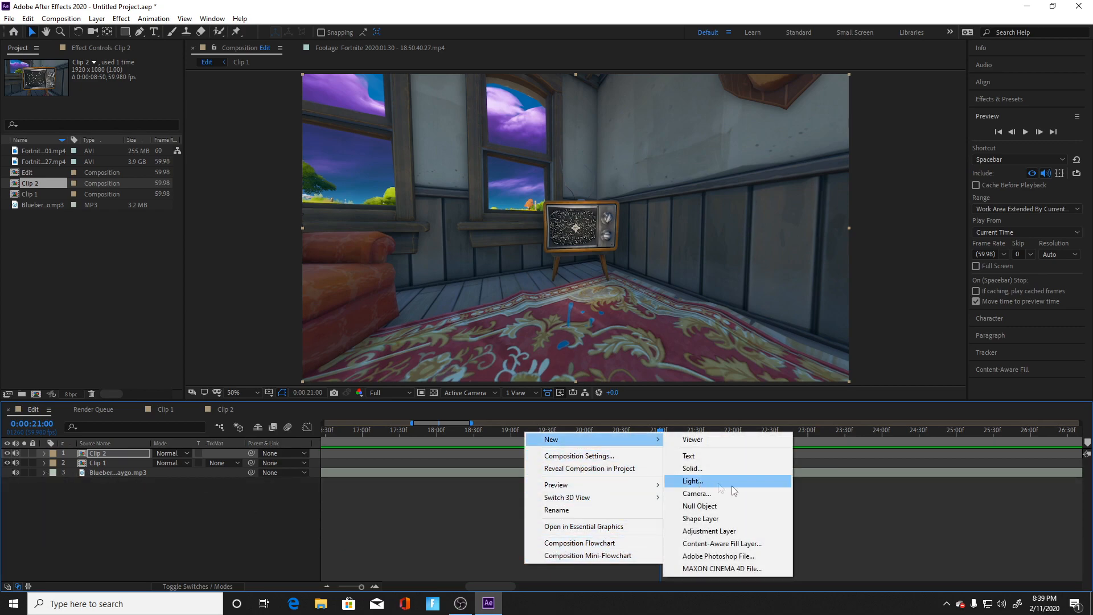
click(731, 531)
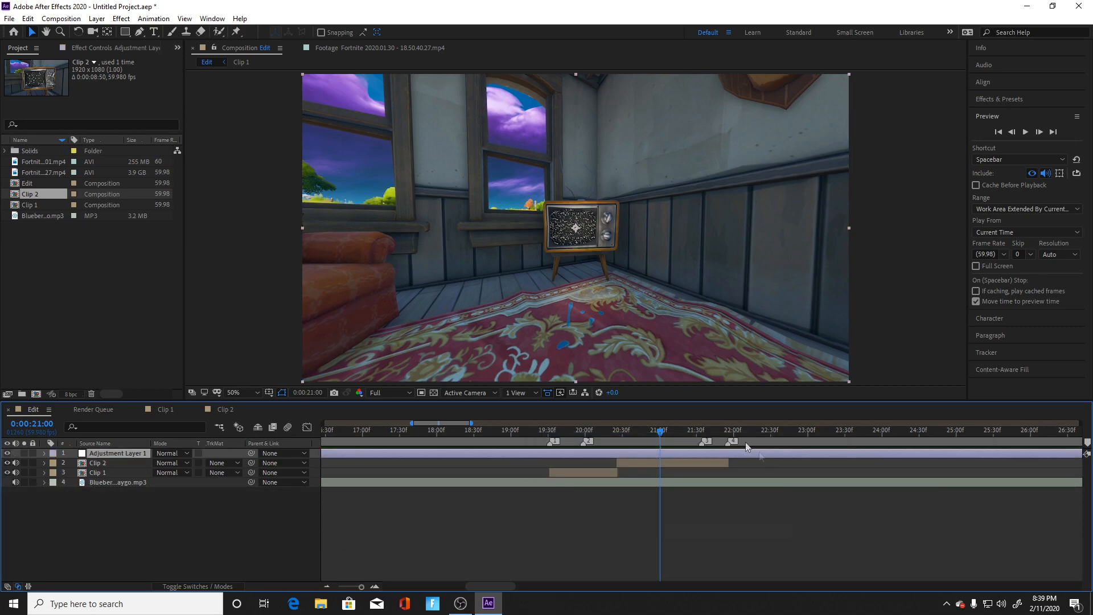
right_click(514, 454)
mouse_move(598, 315)
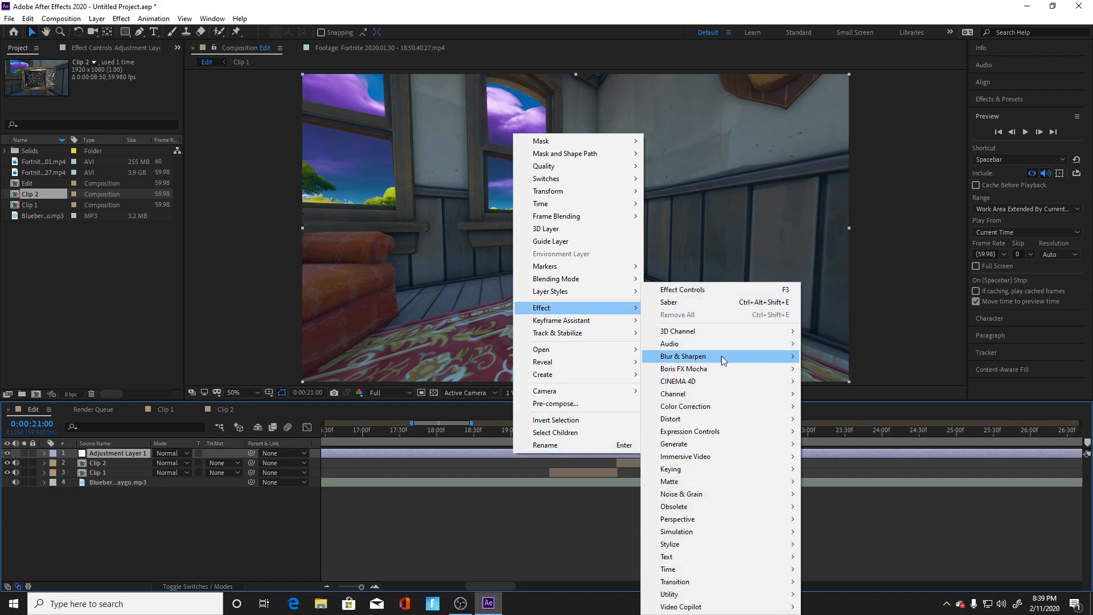
mouse_move(708, 406)
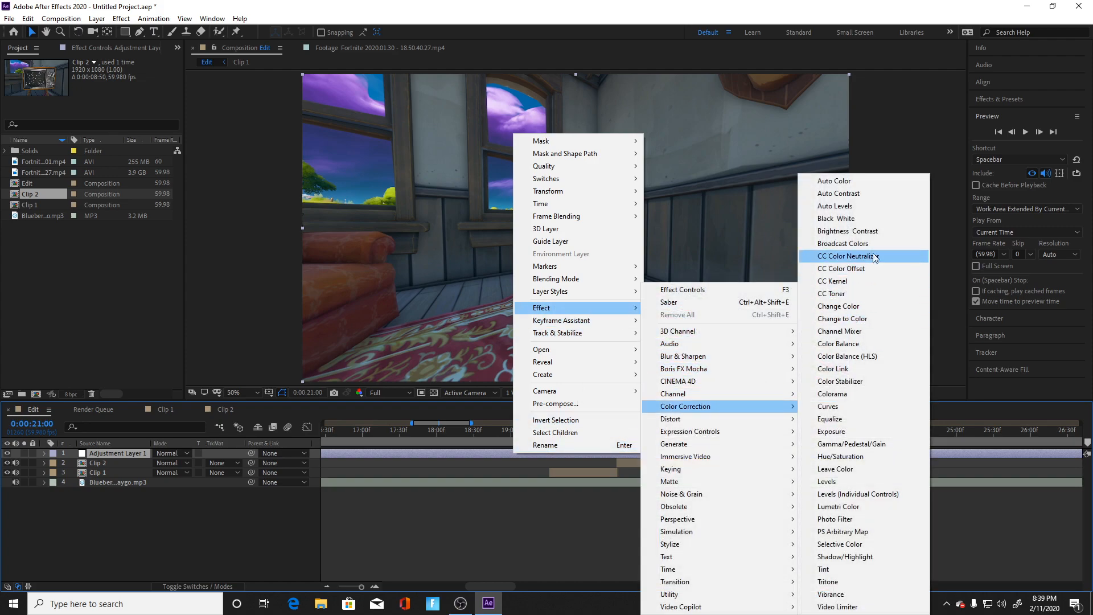
click(848, 231)
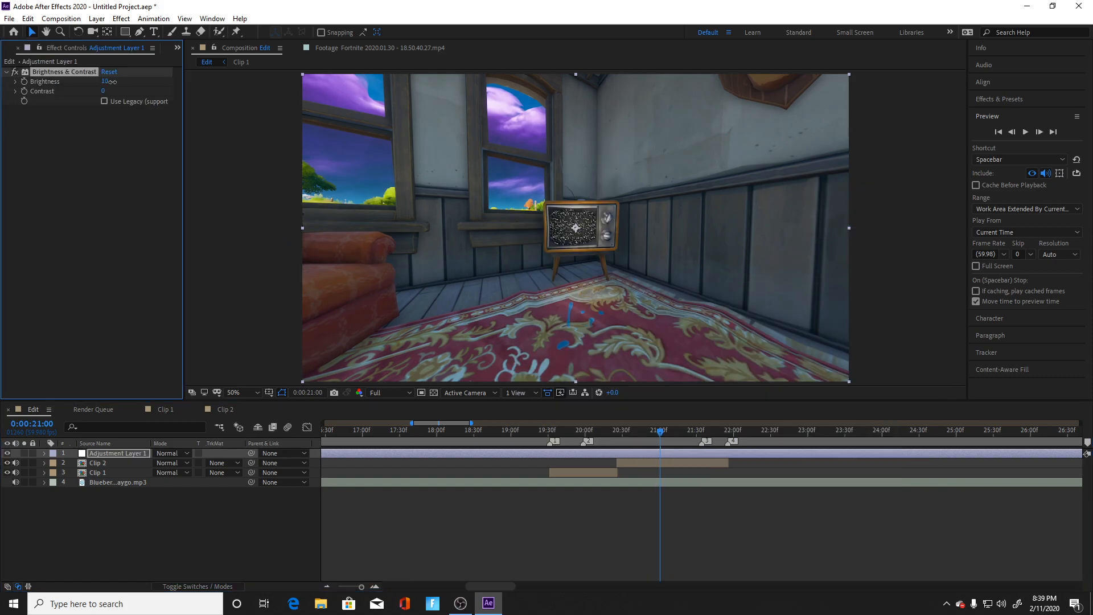
drag(104, 81, 137, 92)
right_click(548, 532)
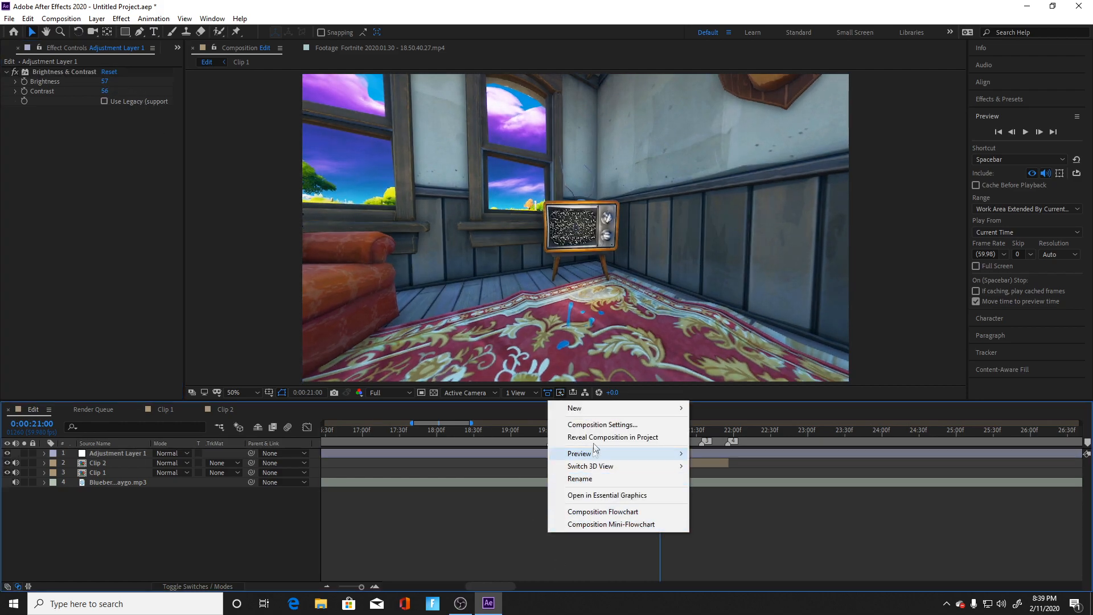
mouse_move(654, 409)
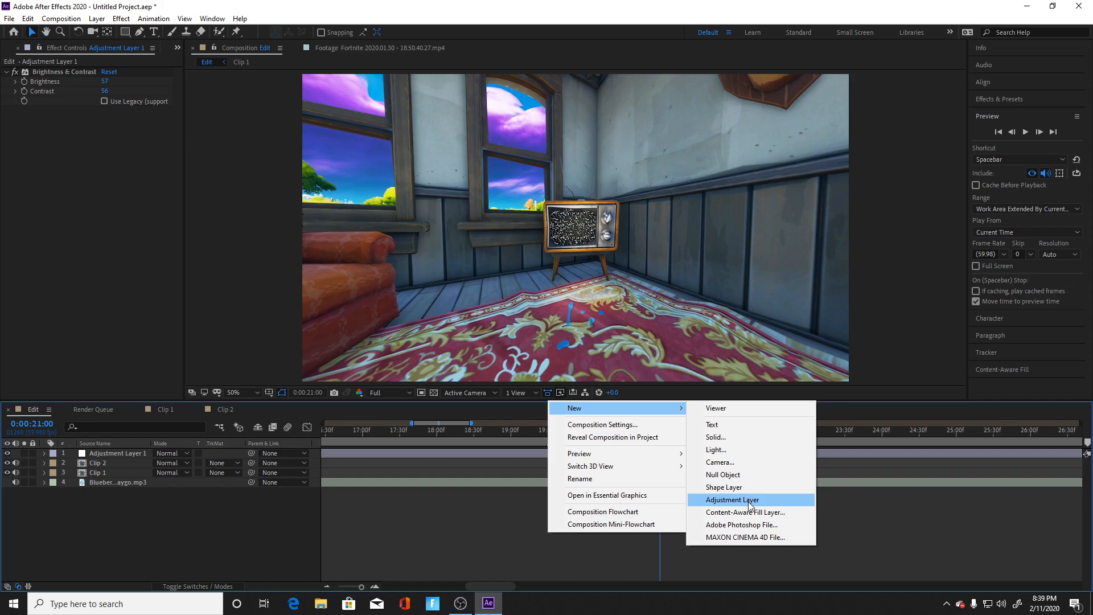
click(498, 520)
right_click(549, 453)
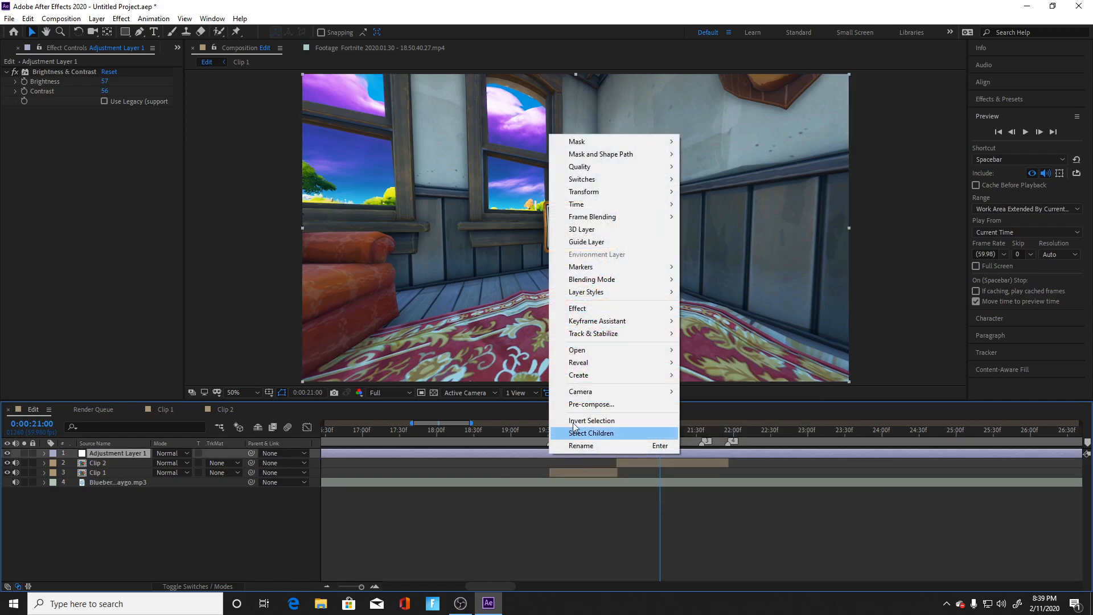
mouse_move(610, 336)
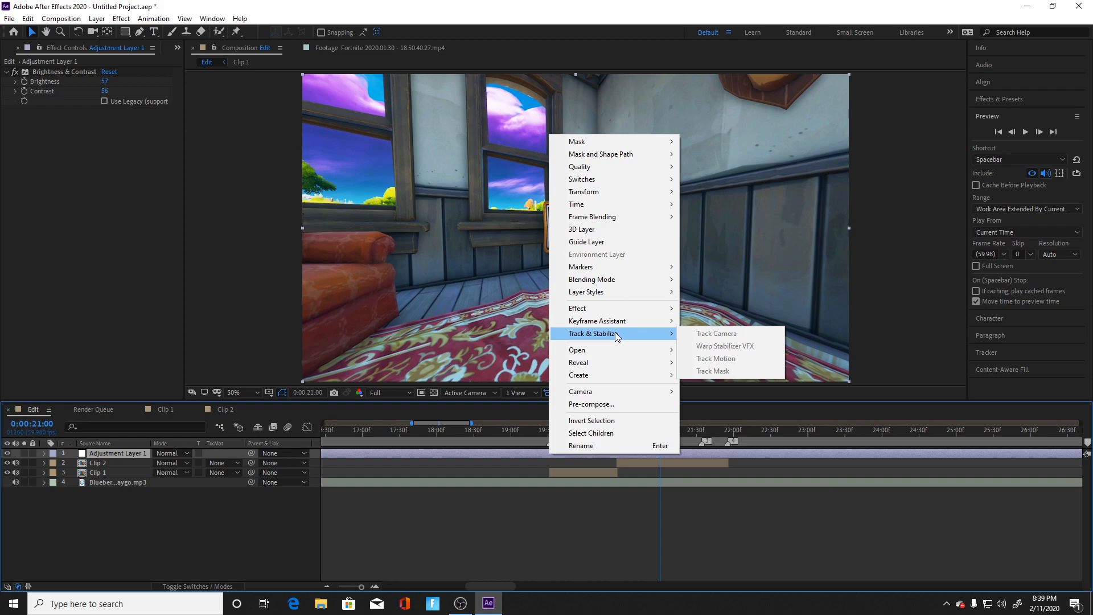
click(126, 457)
right_click(126, 455)
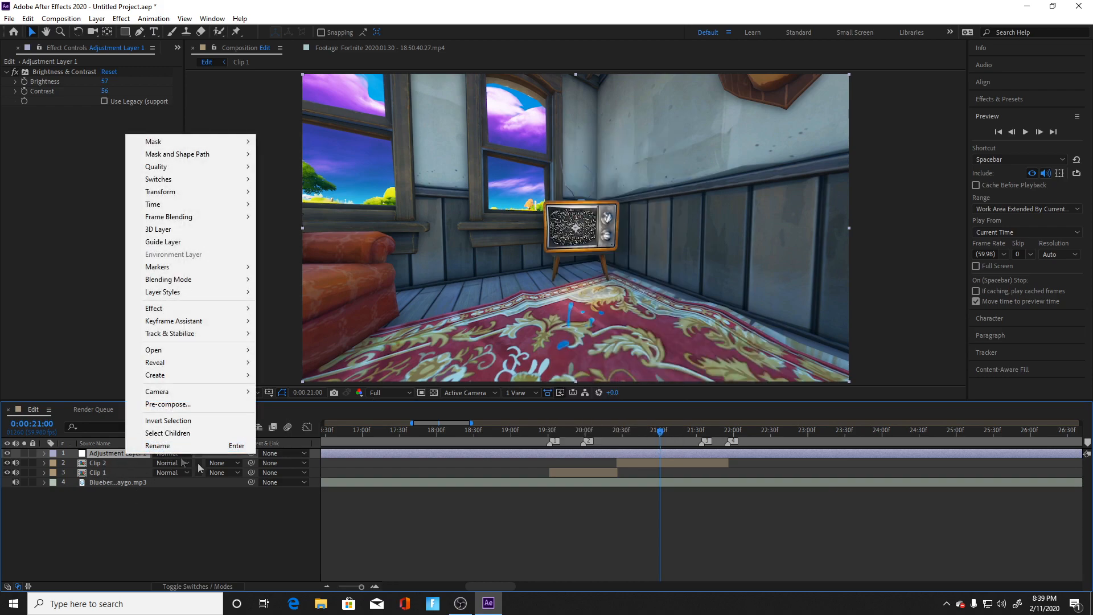
click(435, 535)
Step: Apply a Curves effect to Adjustment Layer 1 and shape an RGB S-curve with raised highlights, lowered shadows and lifted lower midtones
click(580, 455)
right_click(615, 457)
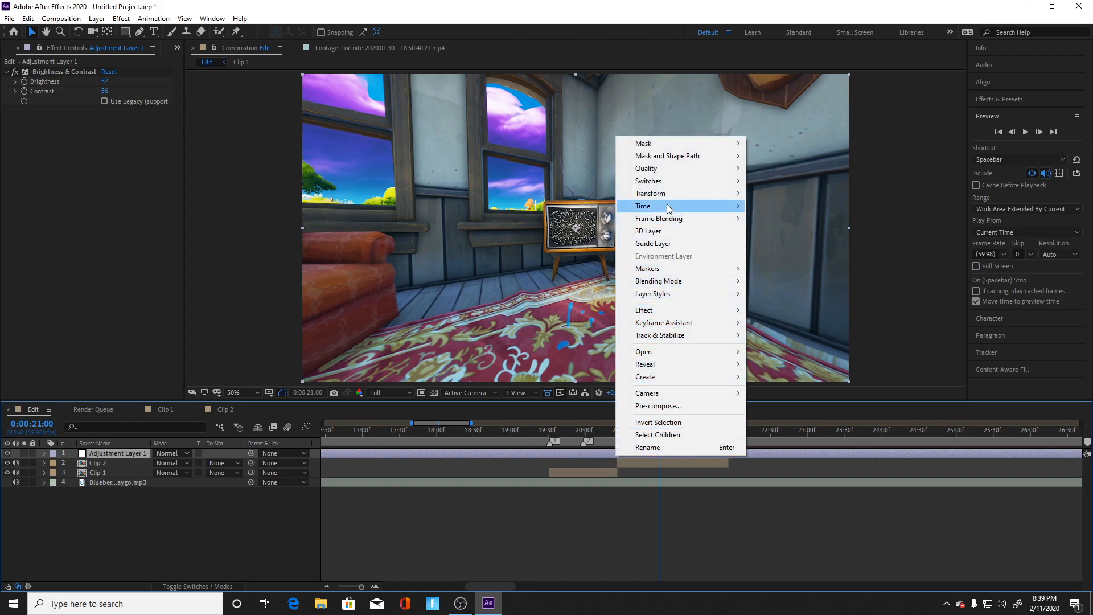
mouse_move(667, 312)
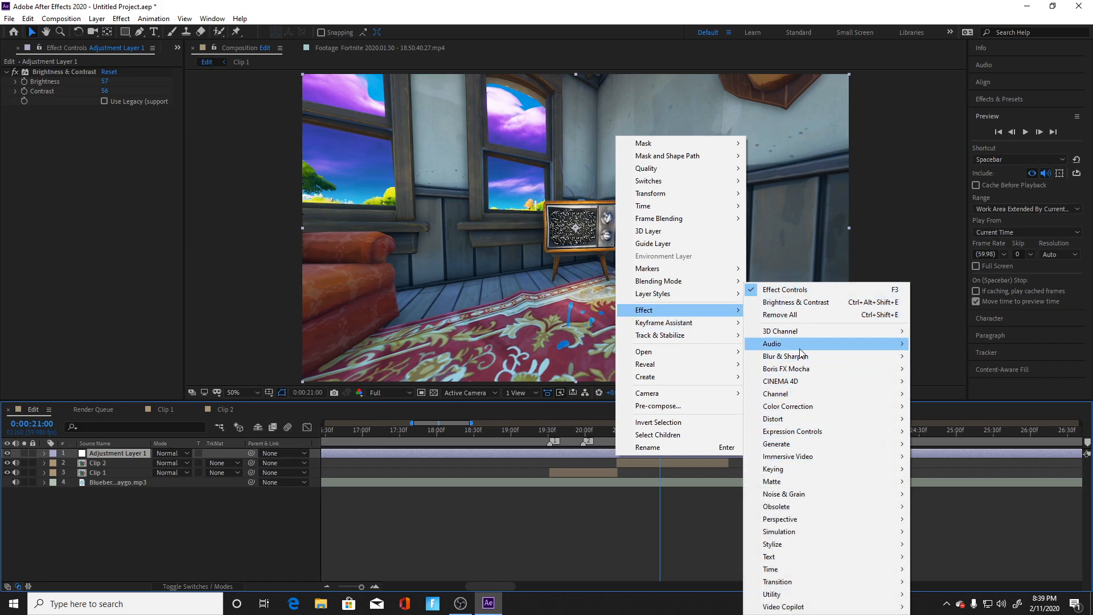
mouse_move(797, 406)
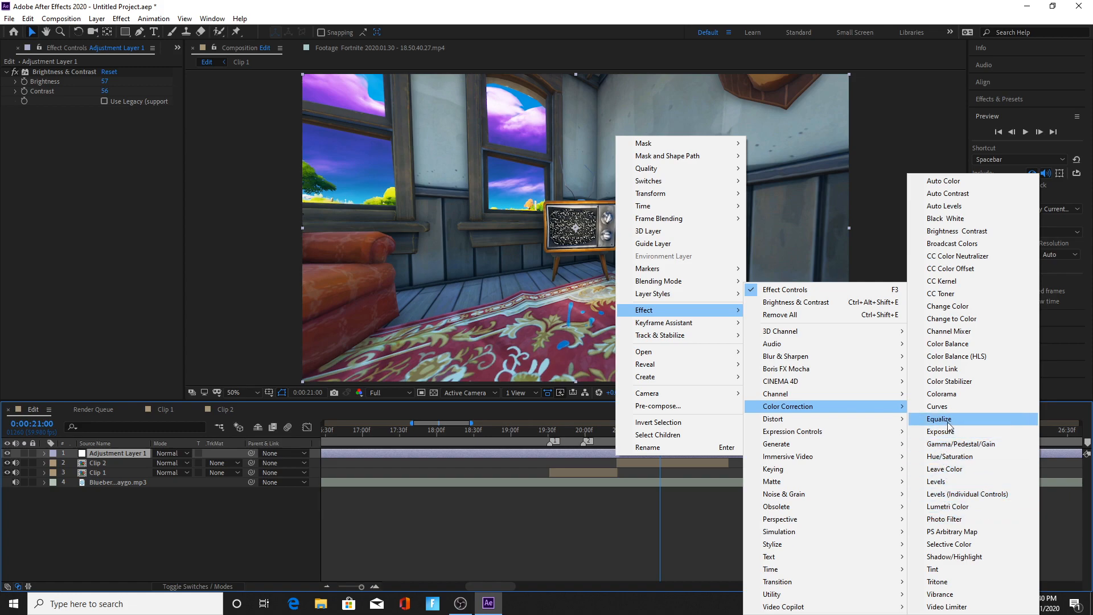
click(937, 406)
drag(142, 190, 139, 176)
drag(63, 246, 54, 280)
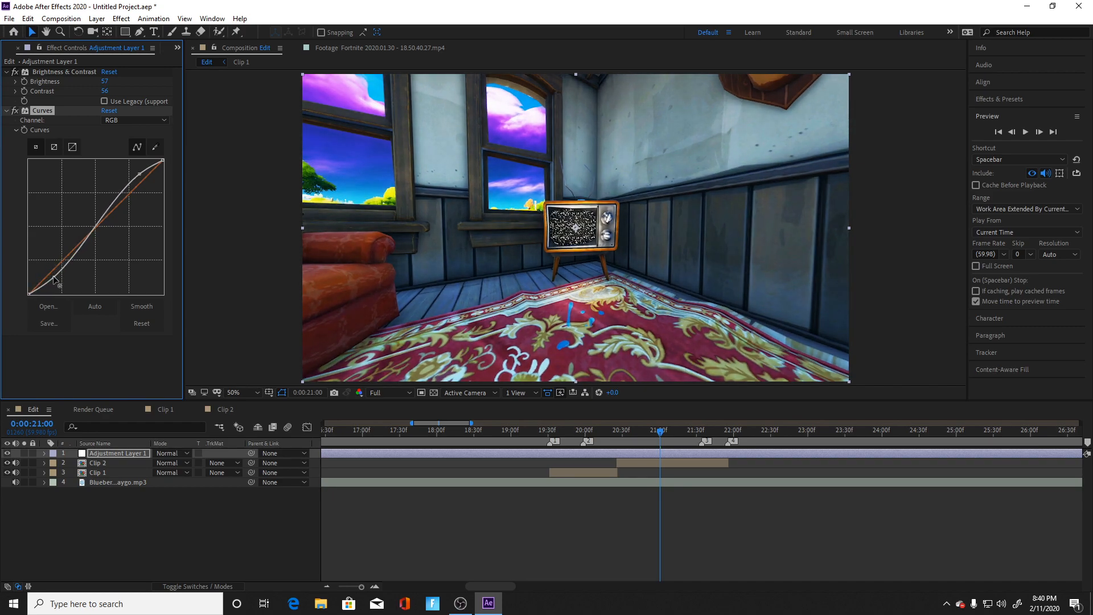
drag(75, 241, 76, 240)
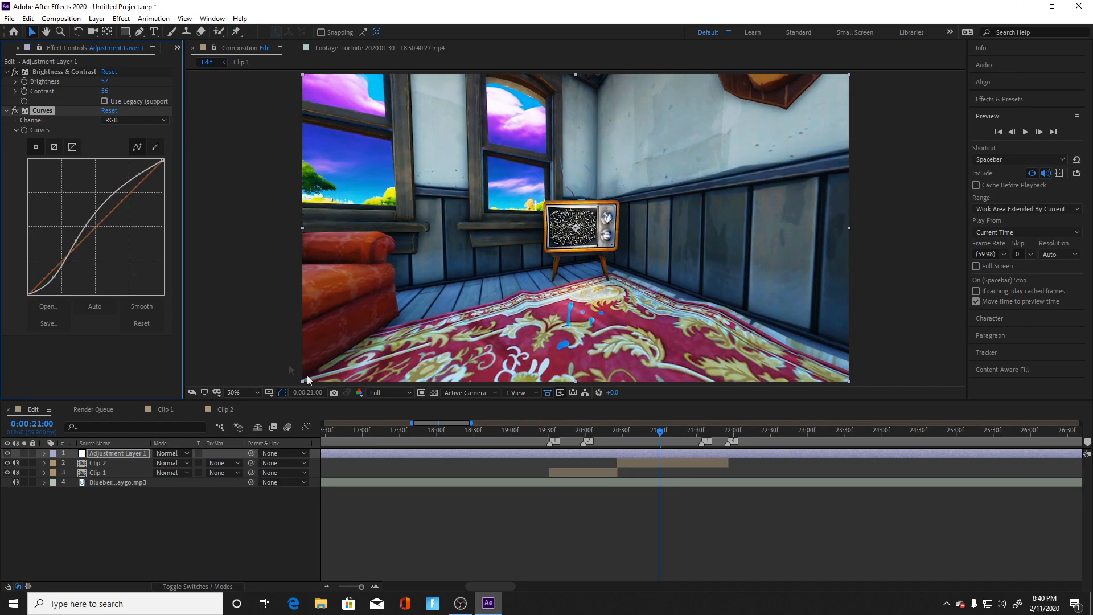
Step: Import the 4k-black-bars image from the Pictures folder into the project as footage
right_click(580, 535)
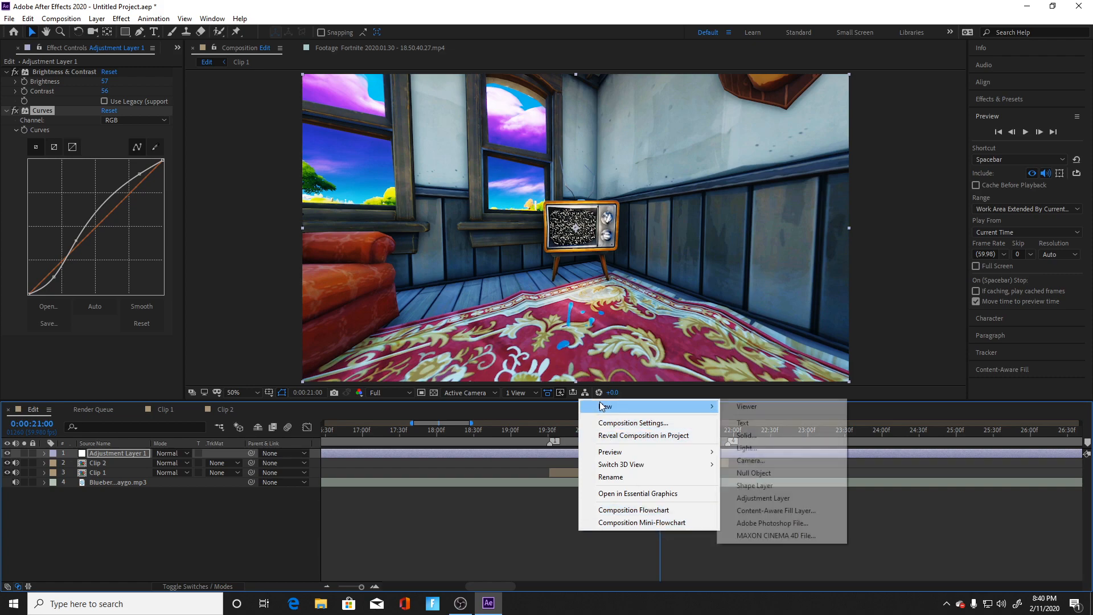
click(418, 540)
click(1, 49)
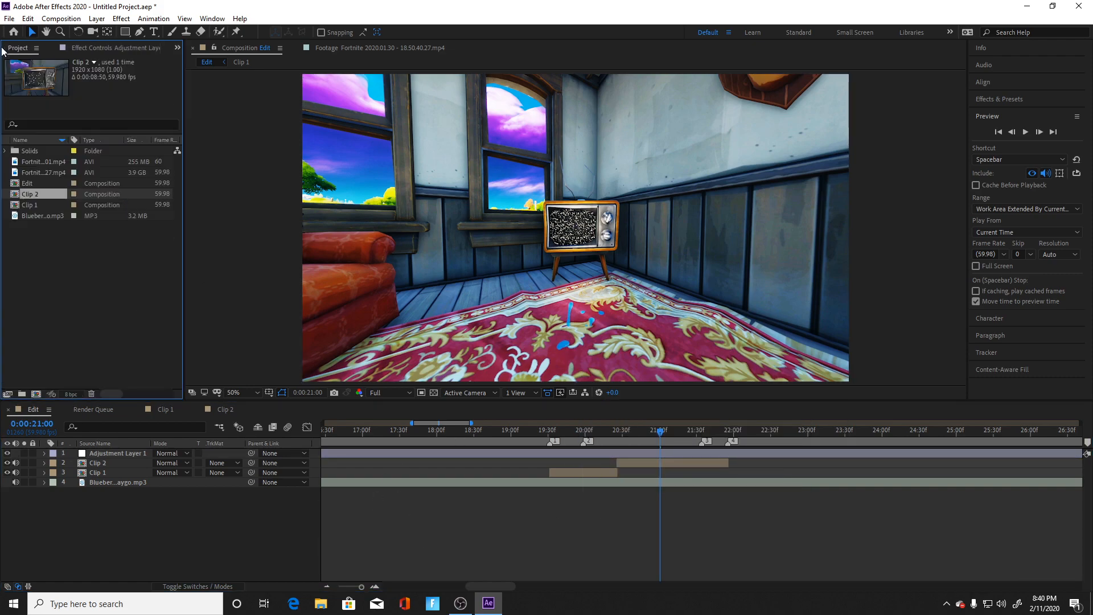
mouse_move(131, 319)
click(293, 320)
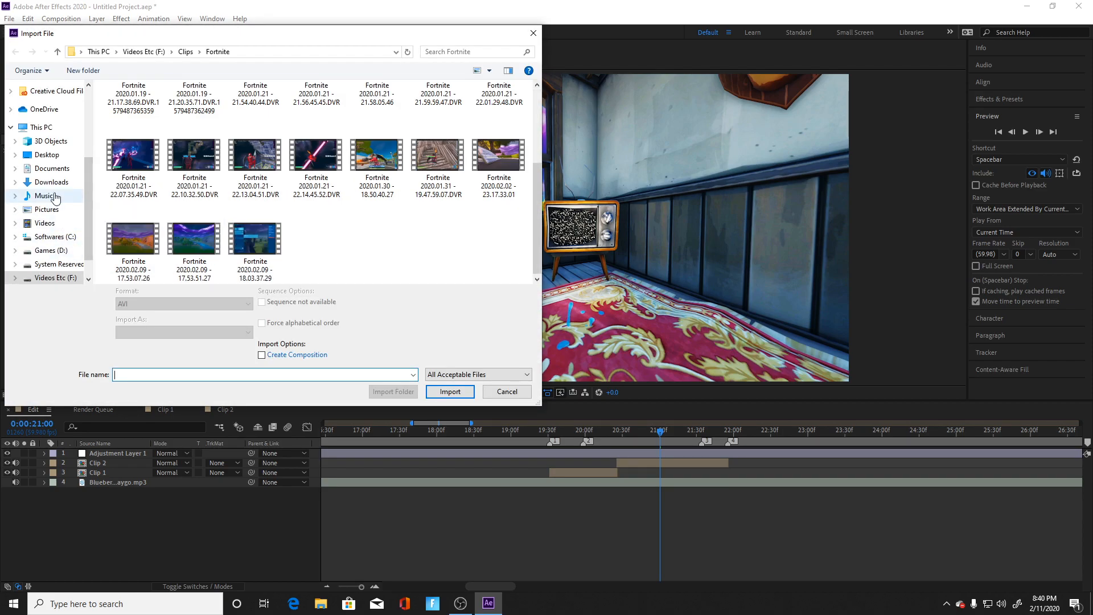
click(48, 223)
click(46, 210)
click(434, 122)
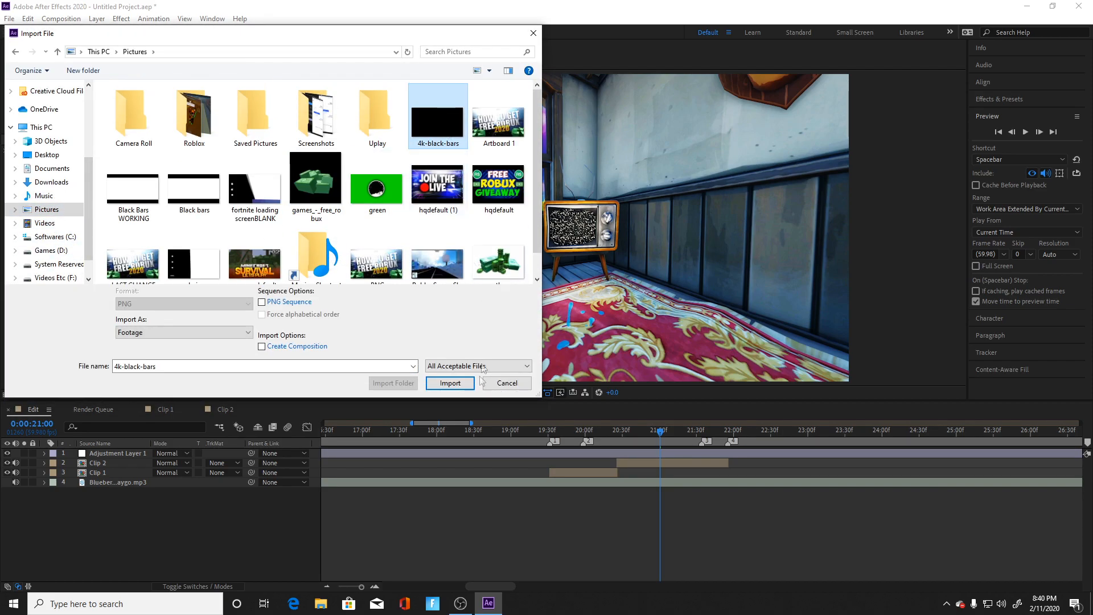
click(449, 392)
Step: Place 4k-black-bars.png above Adjustment Layer 1 in the Edit composition and scale it down to fit the composition frame
scroll(498, 250, down, 7)
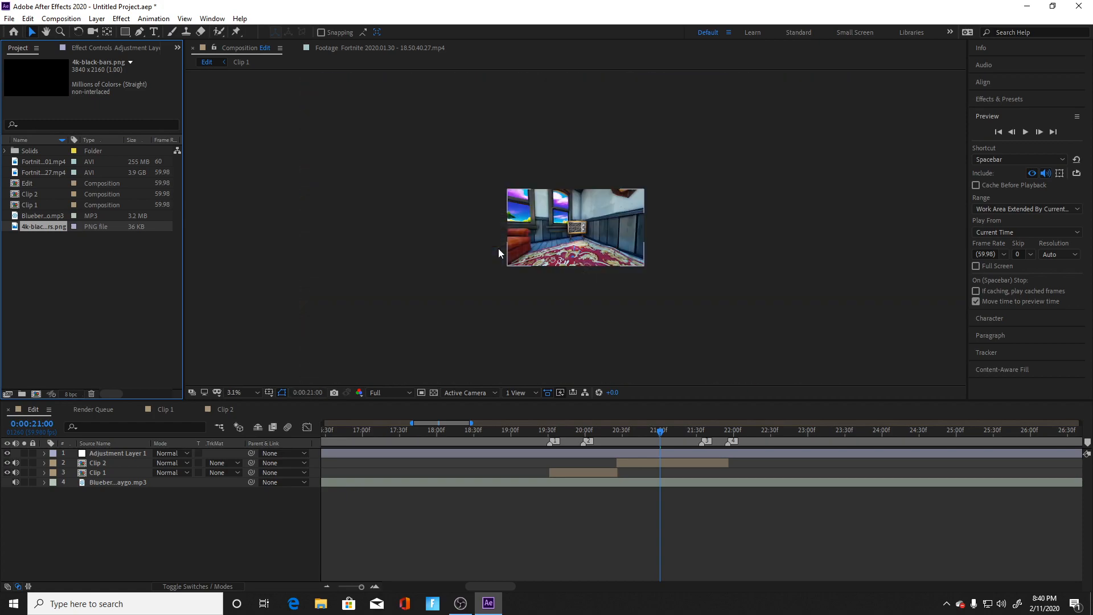
scroll(500, 260, up, 3)
click(397, 453)
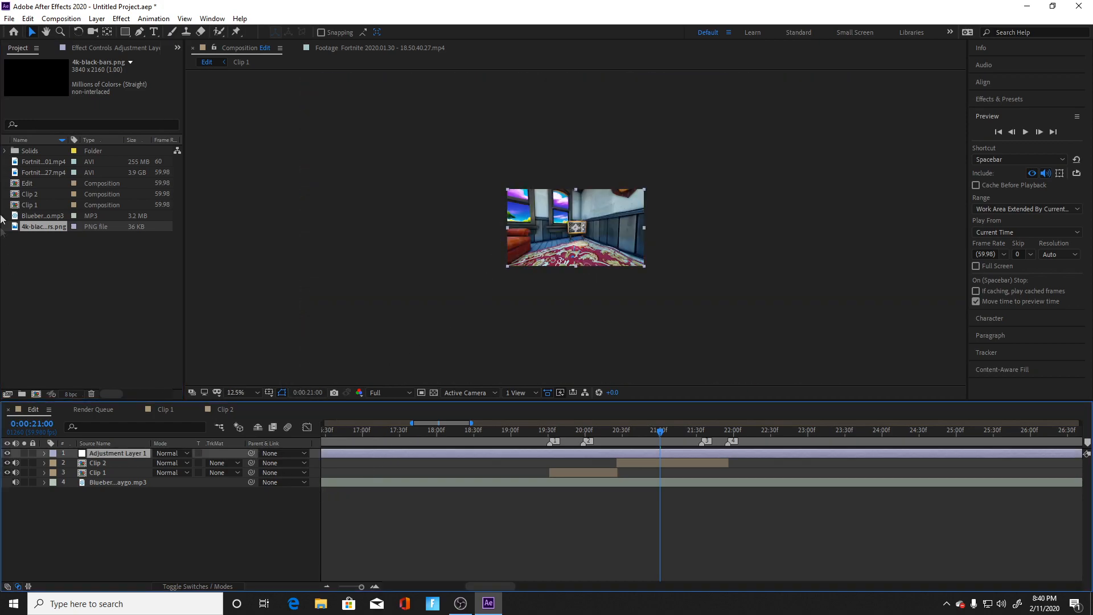
drag(39, 227, 128, 450)
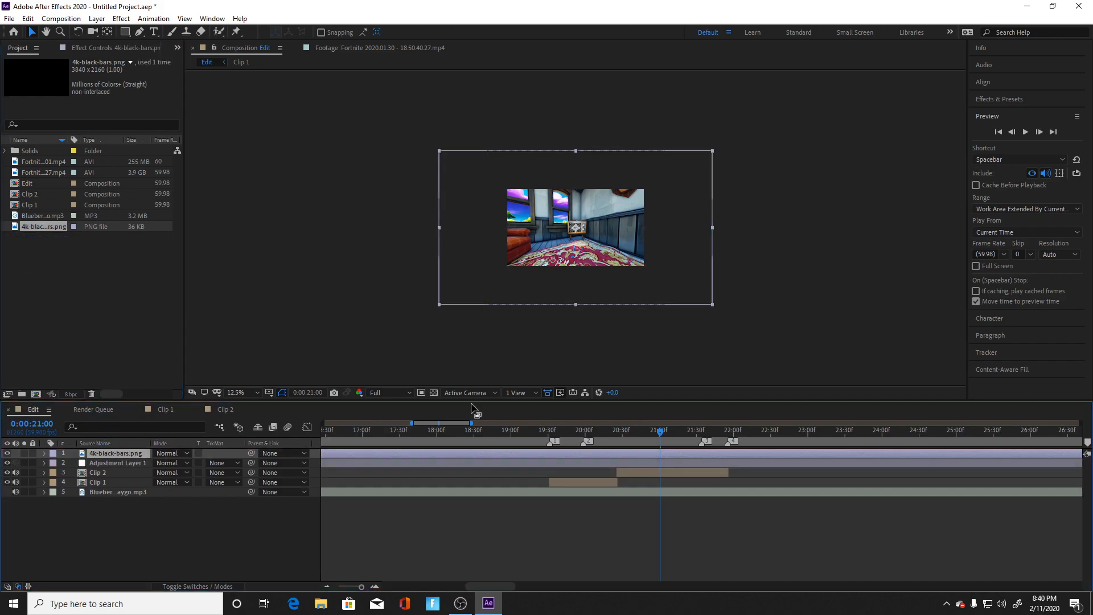
drag(713, 152, 645, 188)
click(686, 252)
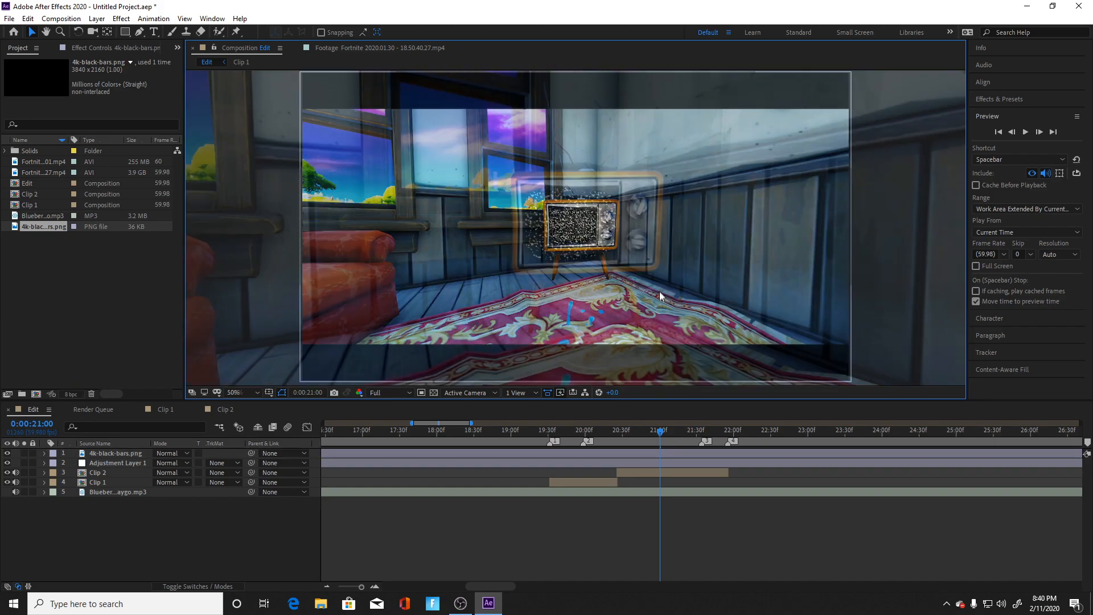
Step: Play the color-corrected, letterboxed edit from 0:00:17:28
scroll(660, 292, up, 4)
drag(661, 431, 401, 453)
key(space)
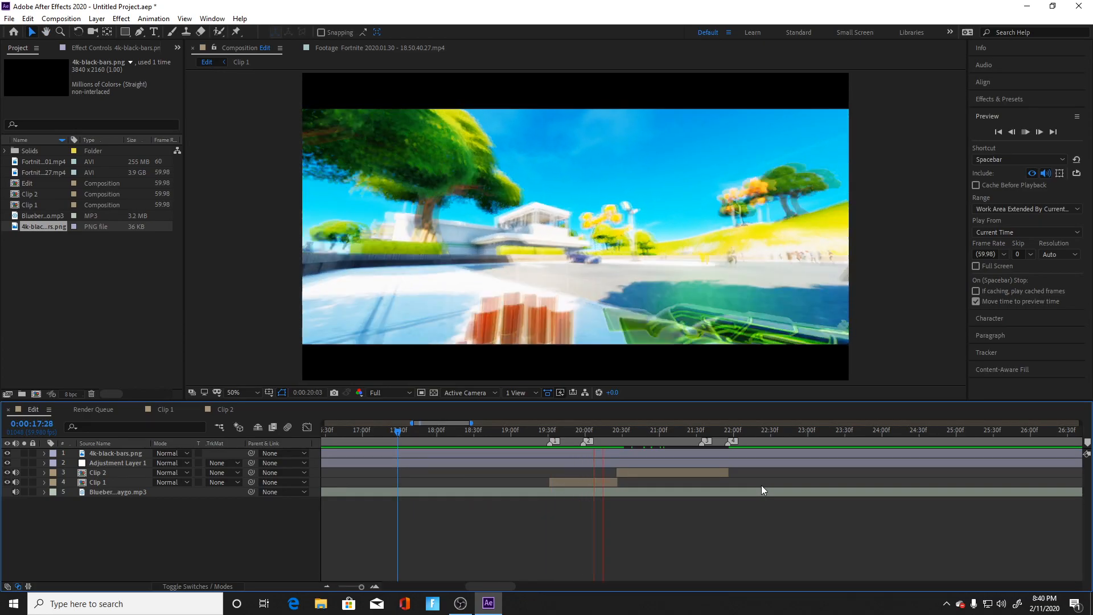
Step: Stop the preview and replay the letterboxed edit from 0:00:18:50, then again from 0:00:19:10
key(space)
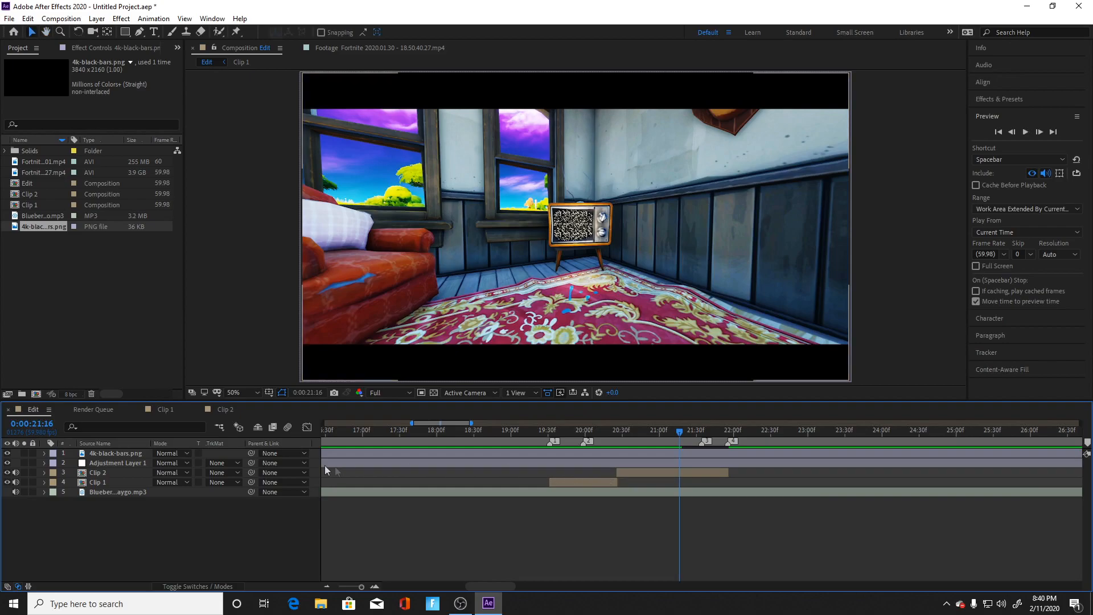
drag(672, 433, 501, 480)
key(space)
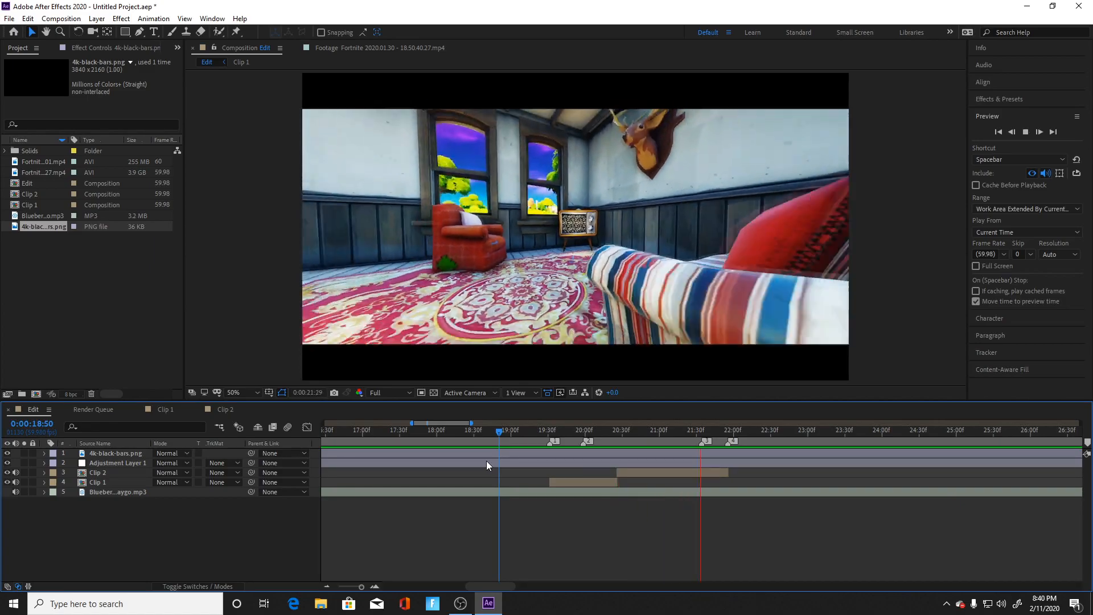
key(space)
click(523, 431)
key(space)
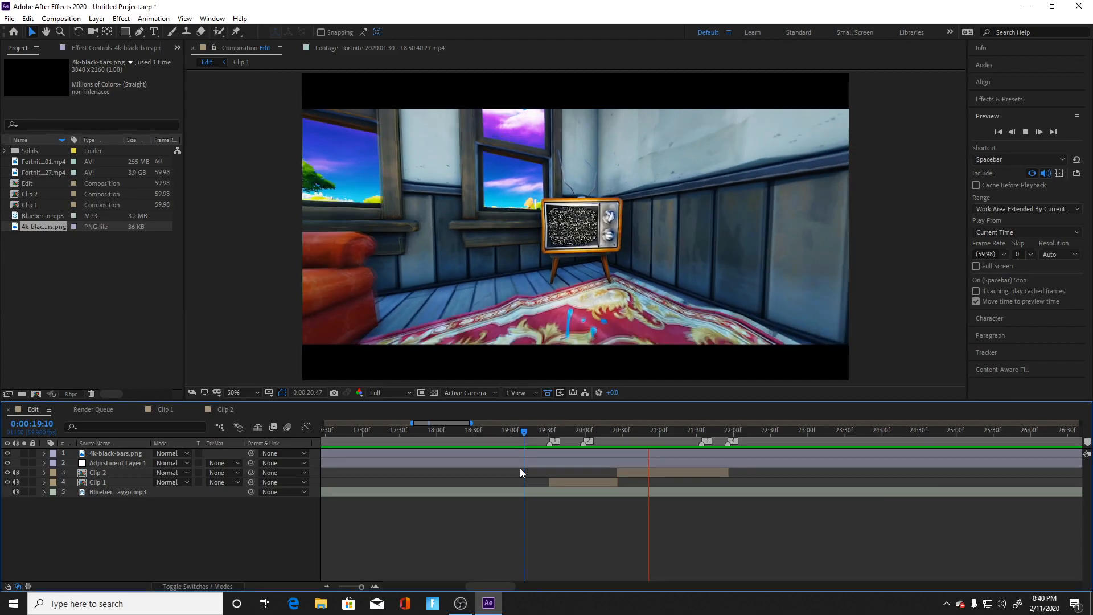
Step: Replay the clip transitions in the Edit composition from 0:00:18:25 and once more from 0:00:18:53
click(692, 431)
click(469, 431)
key(space)
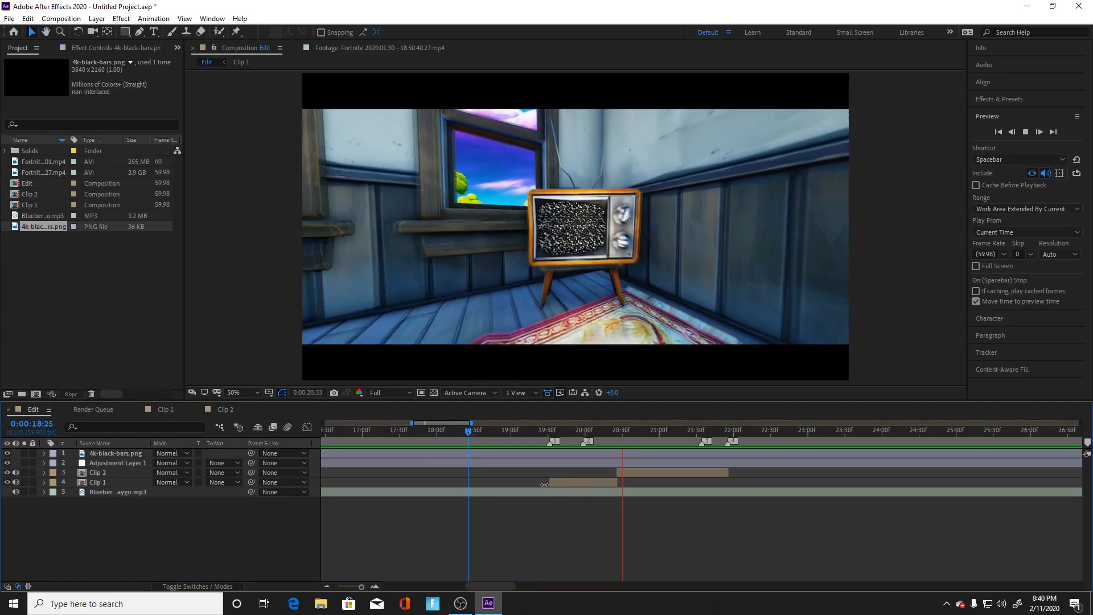
key(space)
click(503, 431)
key(space)
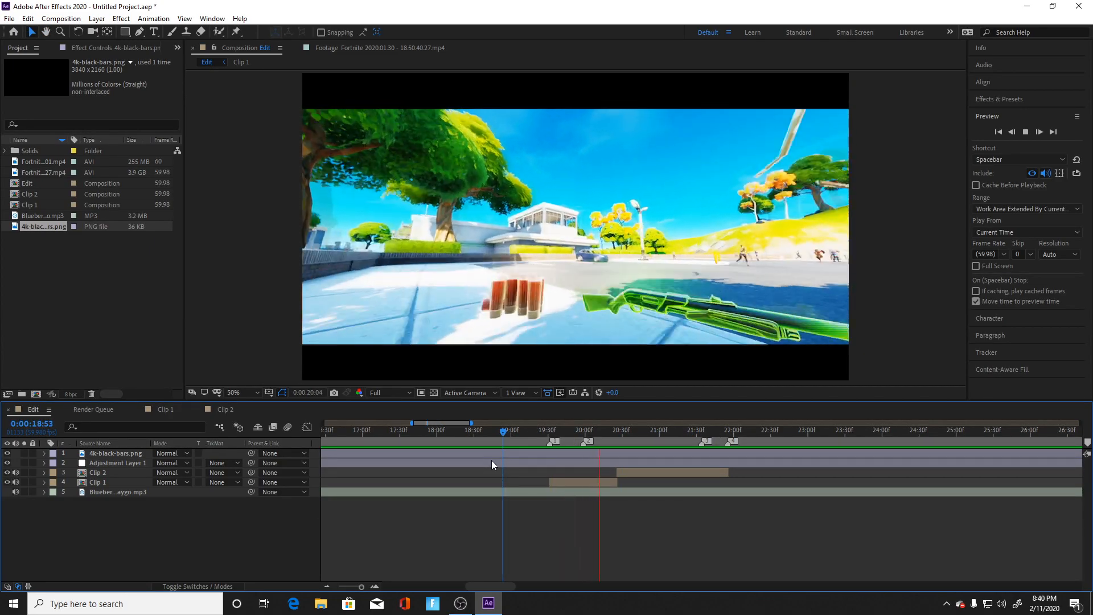
Step: Stop the preview and place the current time at 0:00:20:39, just after Clip 2 begins
click(667, 431)
drag(667, 434, 635, 483)
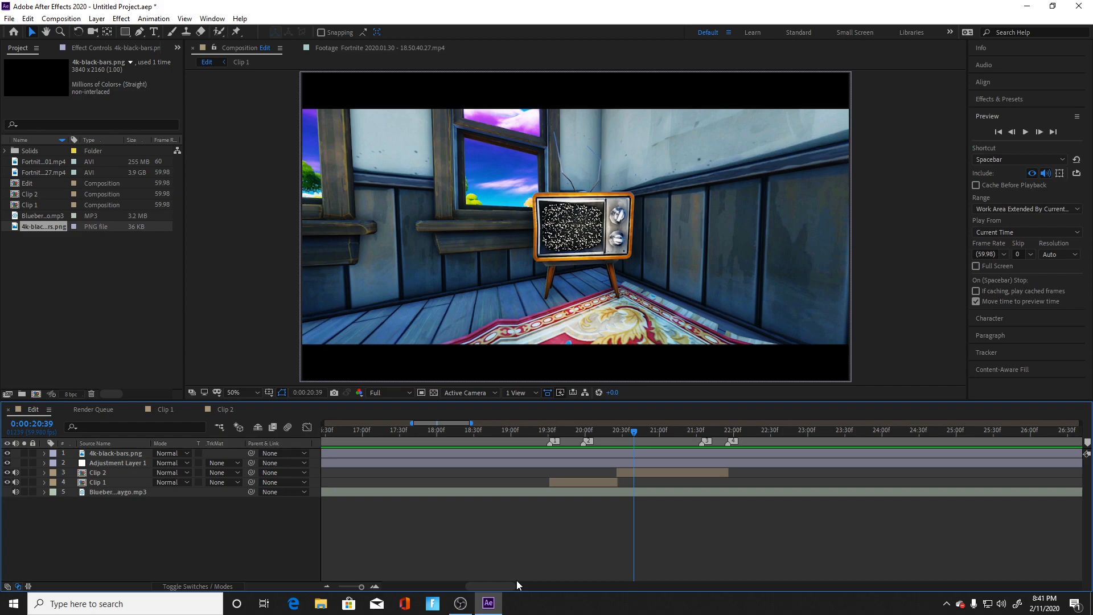
mouse_move(454, 603)
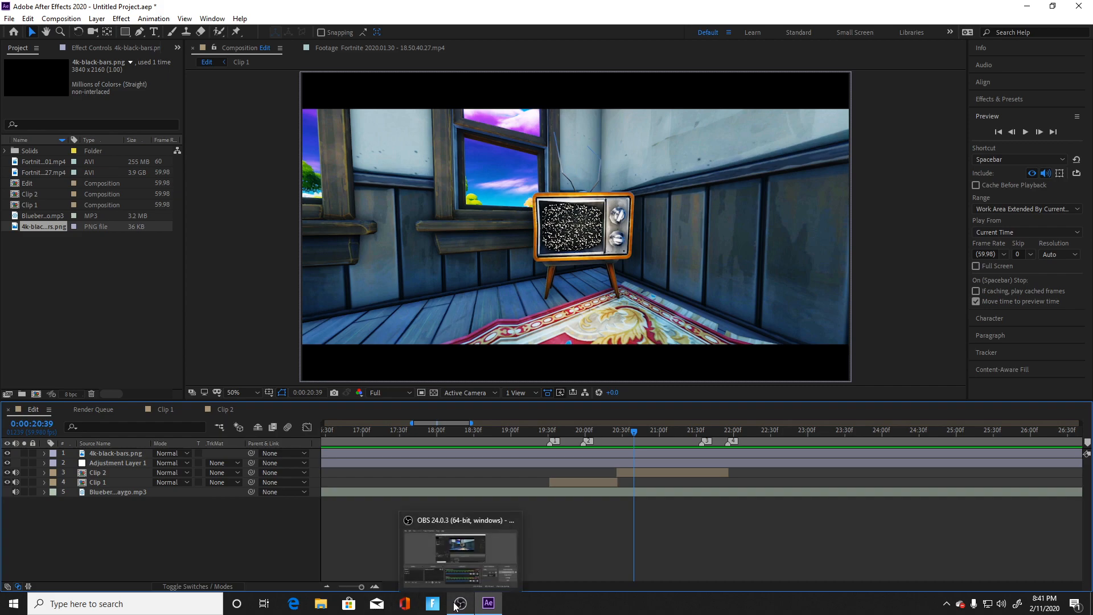